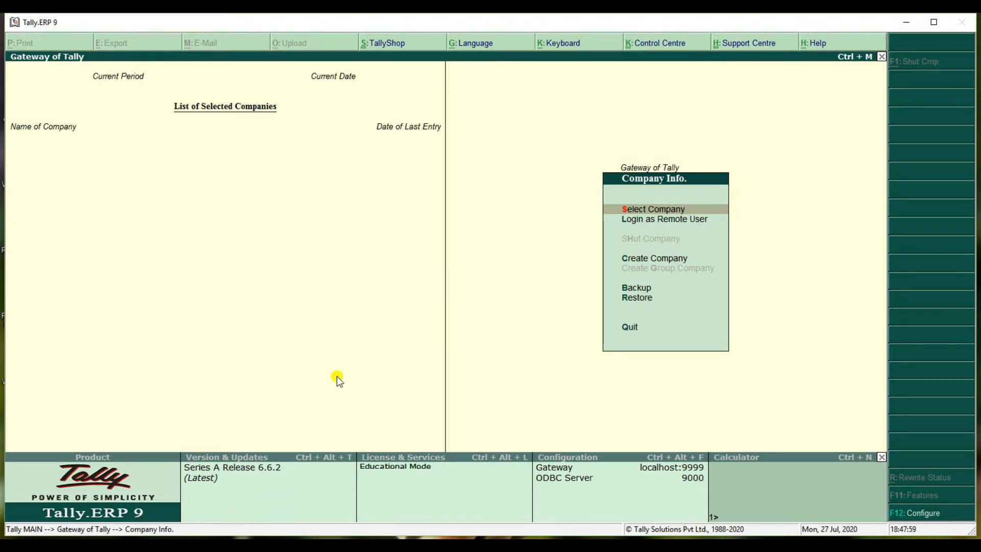
Create a company with the owner's name and address, selecting Andhra Pradesh as the state.
{"action": "key", "text": "Down"}
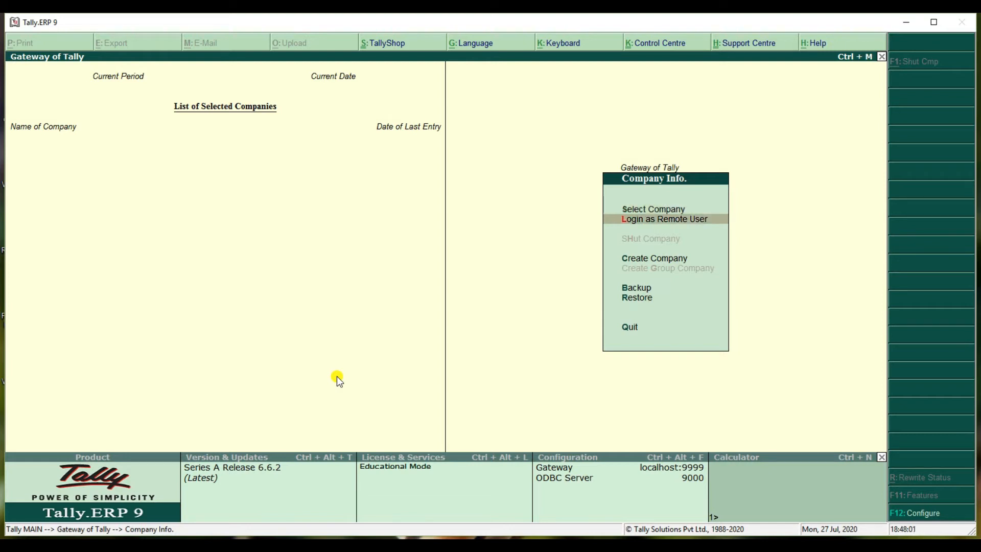
{"action": "key", "text": "Down"}
{"action": "left_click", "coordinate": [337, 376]}
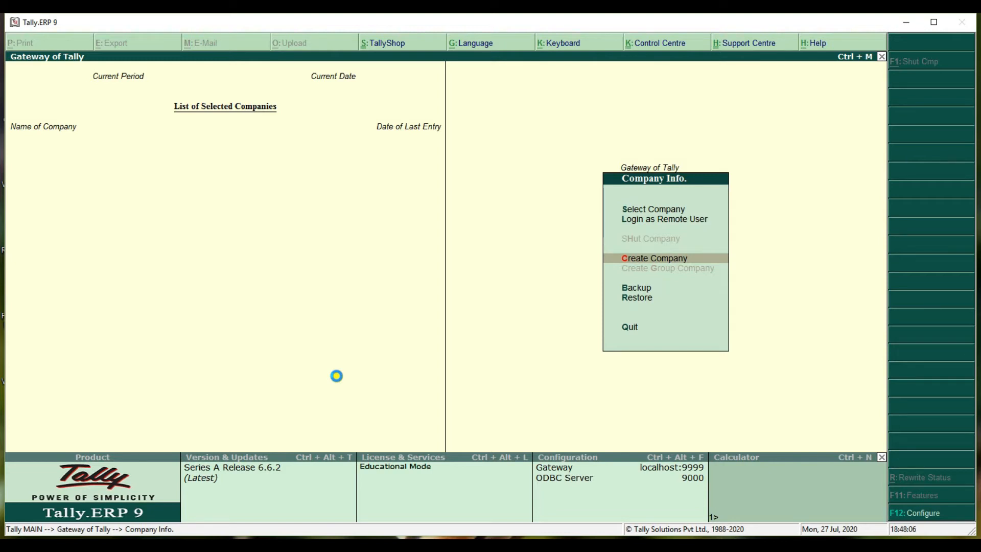
{"action": "key", "text": "Return"}
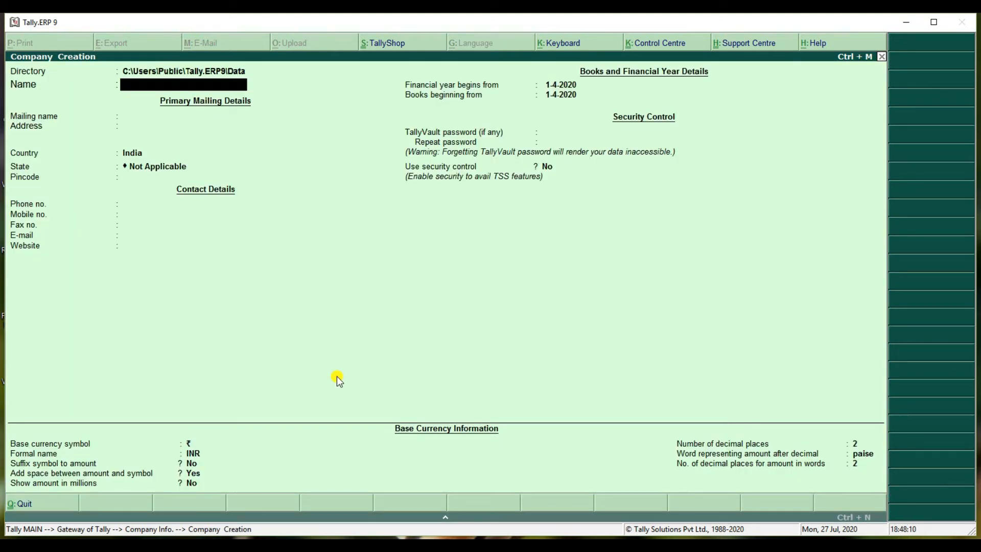
{"action": "type", "text": "MR NAVEEN"}
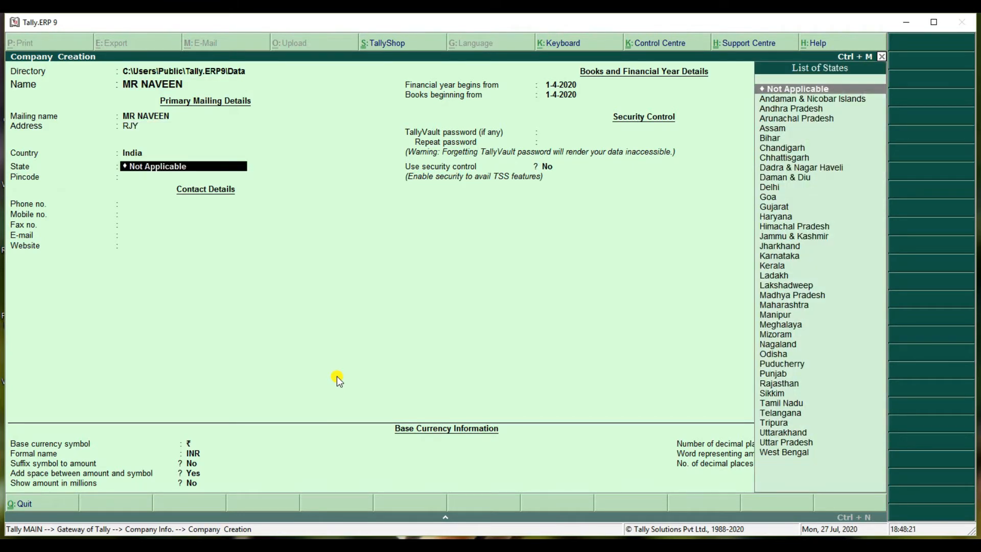
{"action": "key", "text": "Down"}
{"action": "key", "text": "Down"}
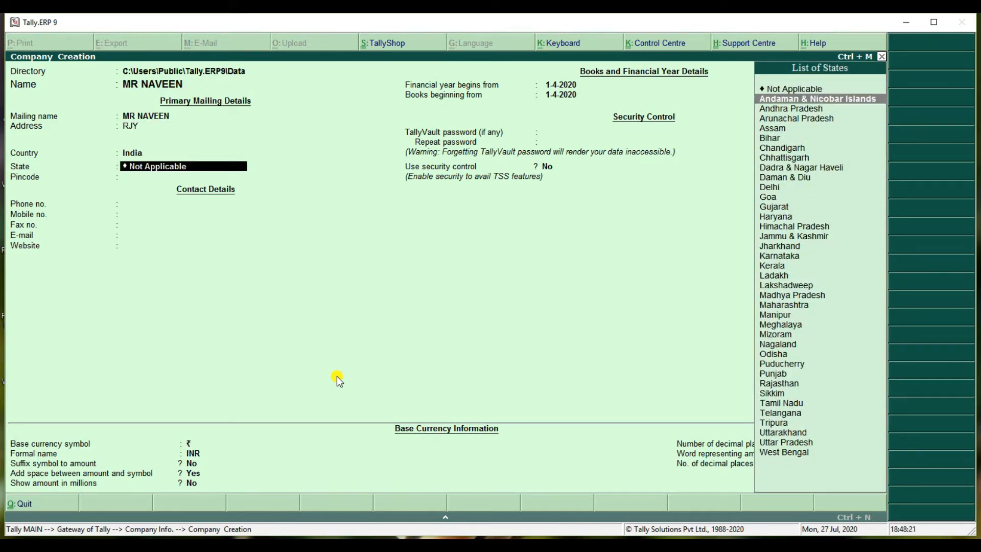
{"action": "key", "text": "Return"}
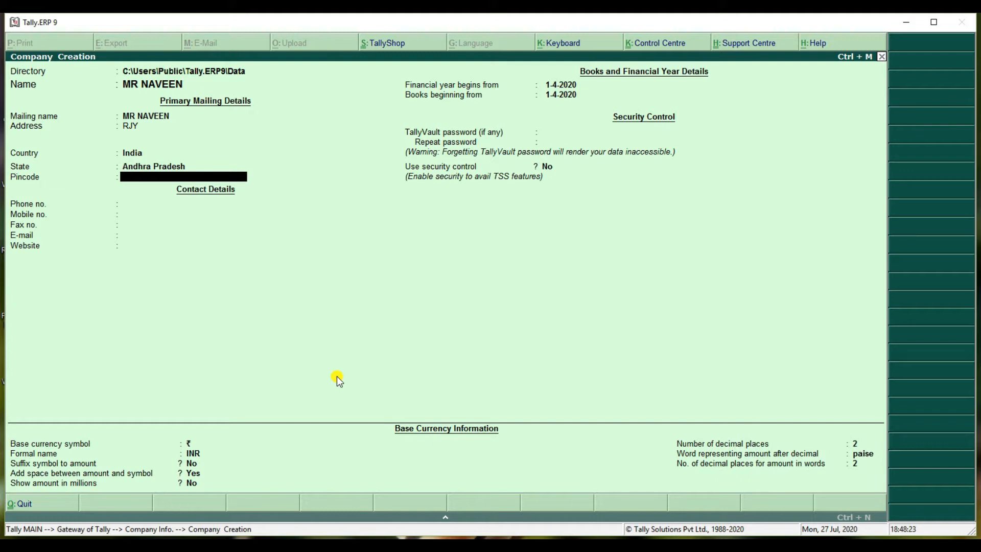
{"action": "left_click", "coordinate": [336, 376]}
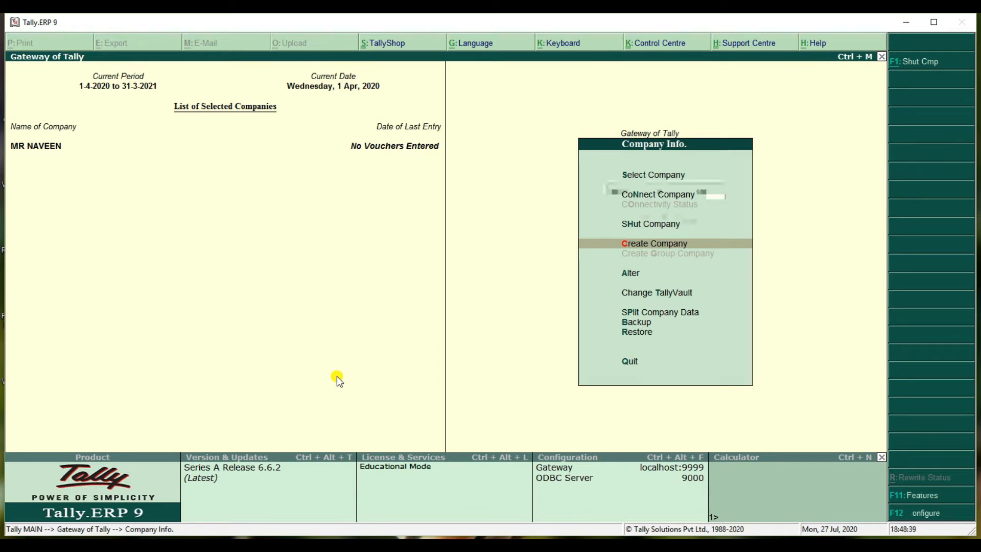
Enable Goods and Services Tax (GST) in the company's Statutory & Taxation features and return to the Gateway of Tally.
{"action": "key", "text": "F11"}
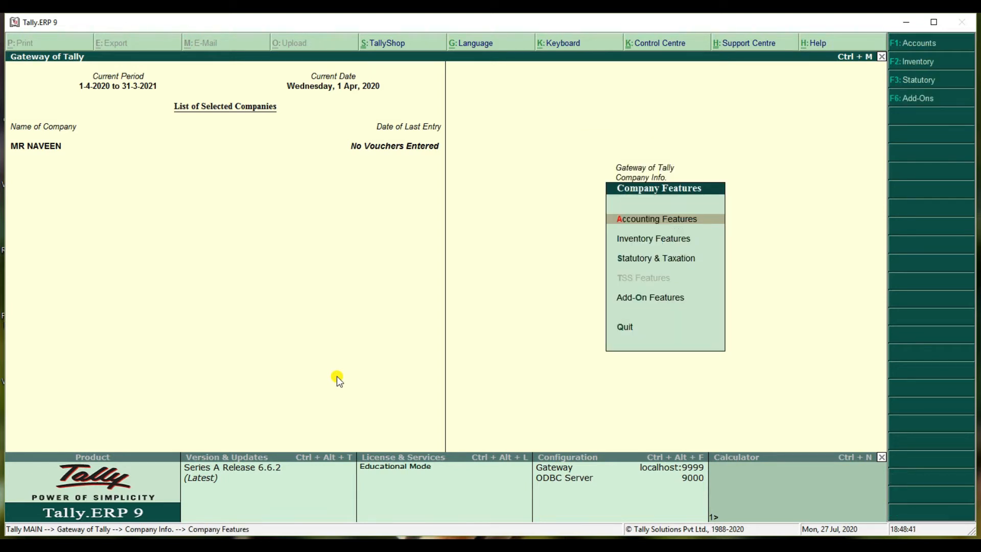
{"action": "key", "text": "Down"}
{"action": "key", "text": "Down"}
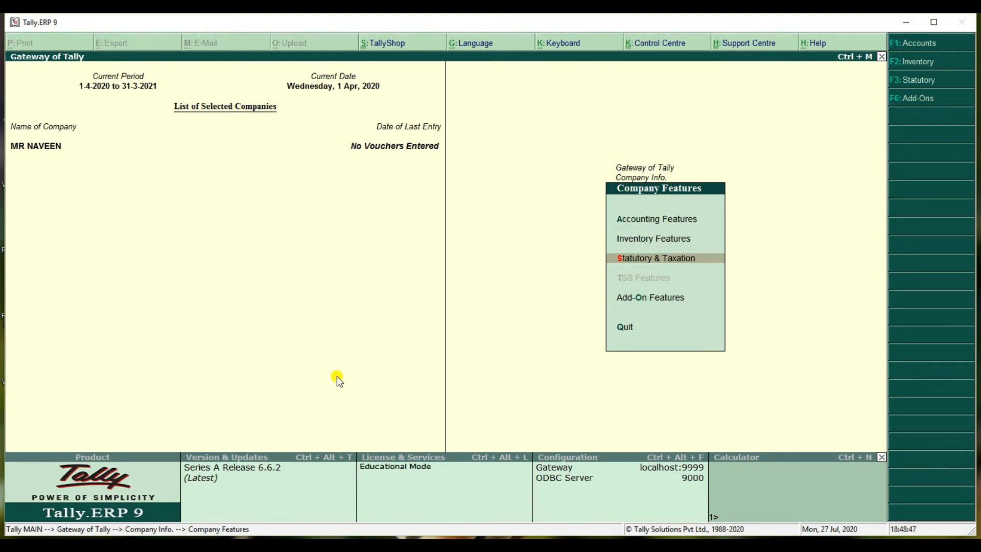
{"action": "key", "text": "Return"}
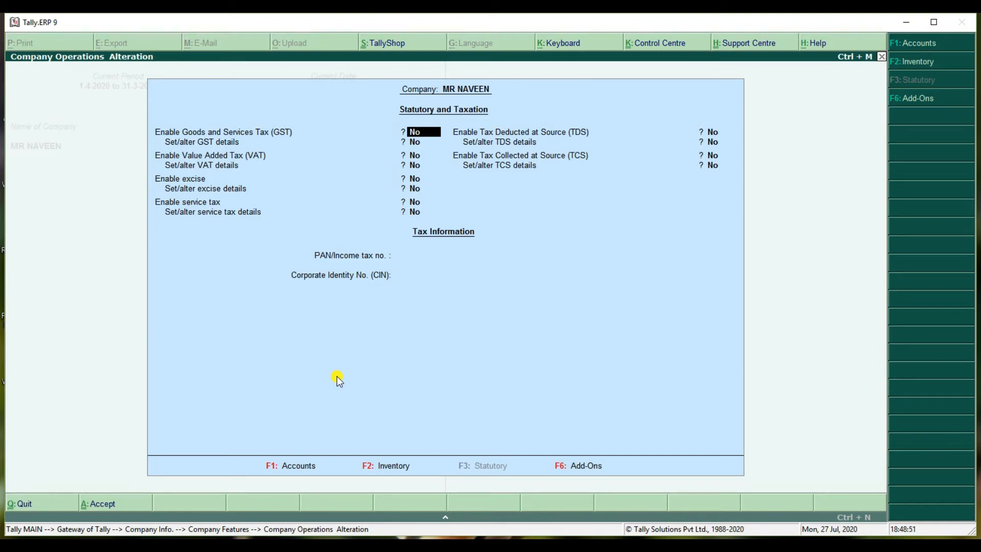
{"action": "type", "text": "Y"}
{"action": "key", "text": "Return"}
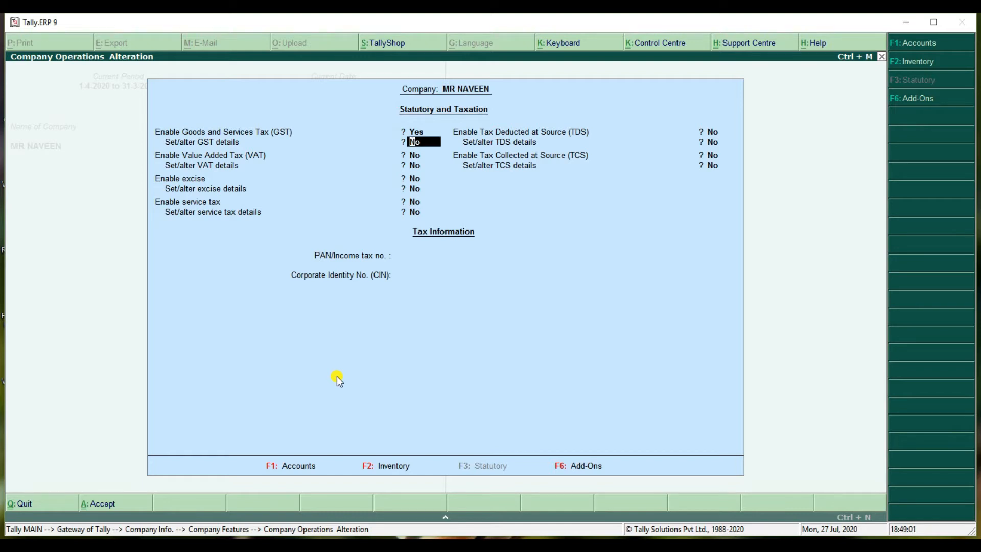
{"action": "key", "text": "ctrl+a"}
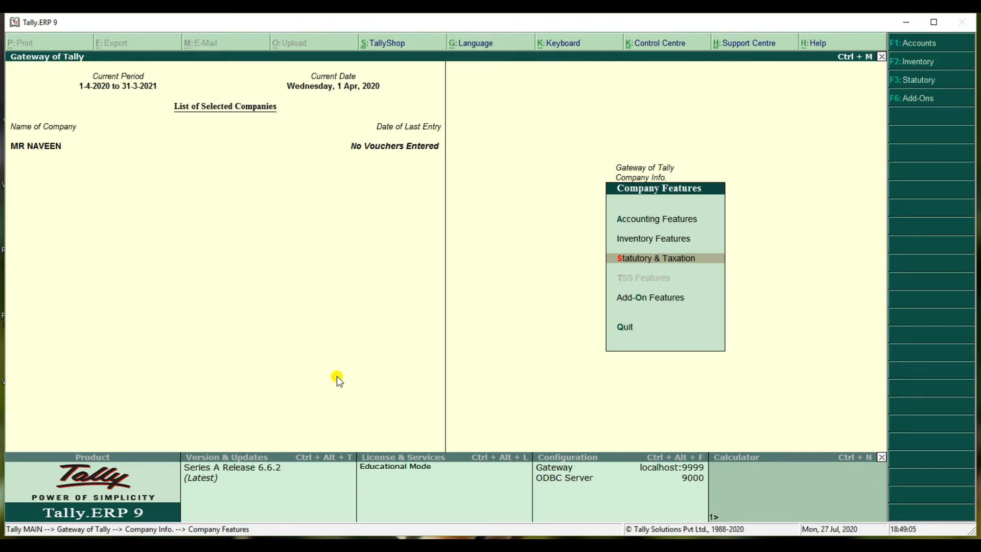
{"action": "key", "text": "Escape"}
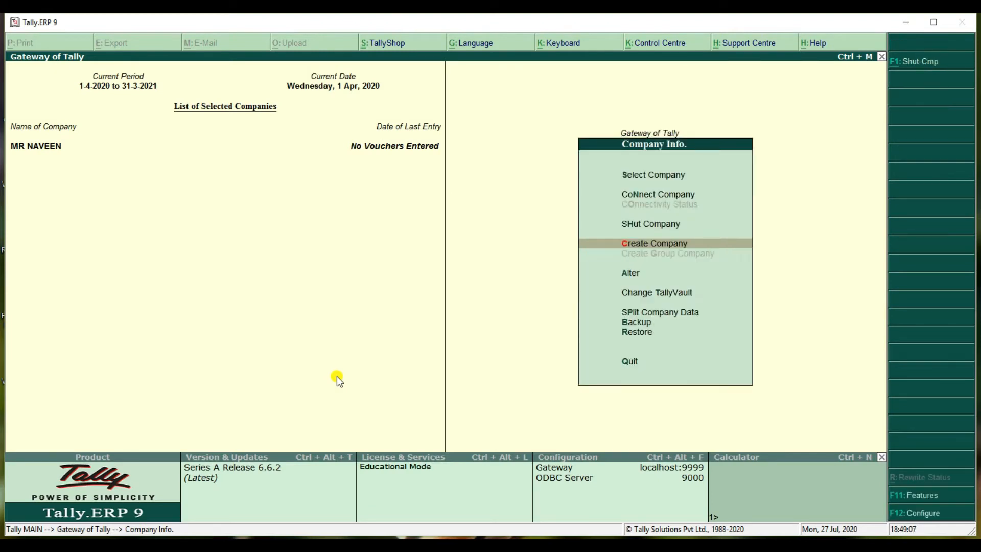
{"action": "key", "text": "Escape"}
Create a simple unit of measure with the symbol NO'S, no unit quantity code and 0 decimal places.
{"action": "key", "text": "Up"}
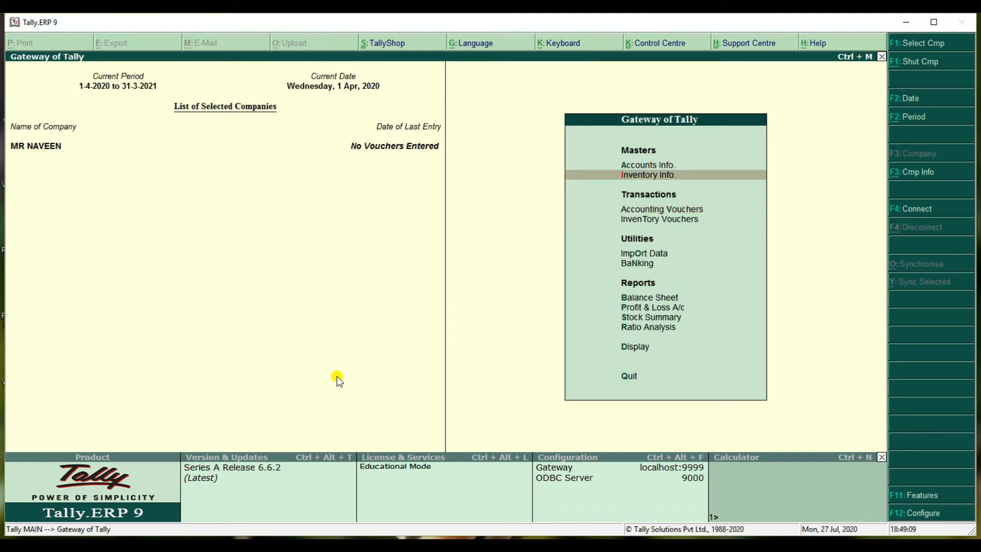
{"action": "key", "text": "Return"}
{"action": "key", "text": "Down"}
{"action": "key", "text": "Down"}
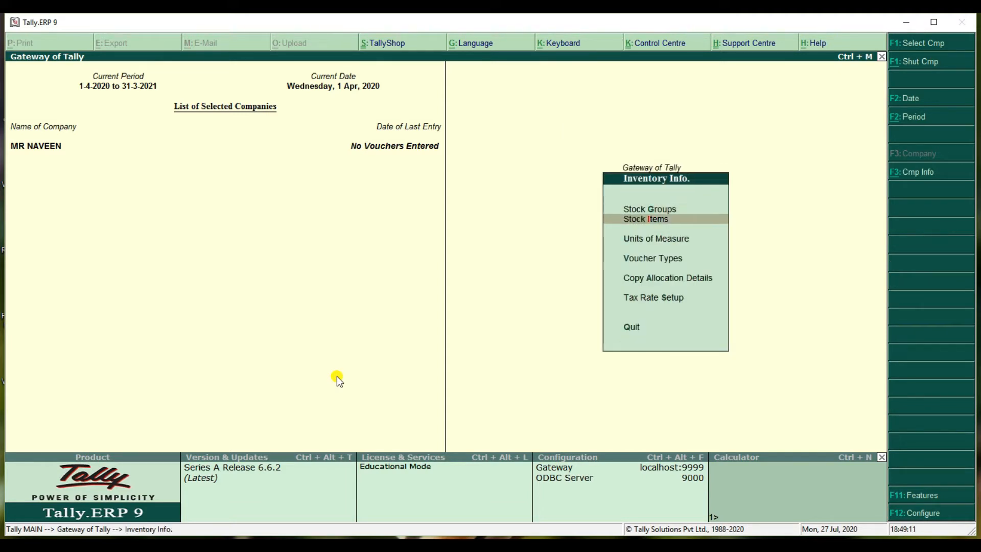
{"action": "key", "text": "Return"}
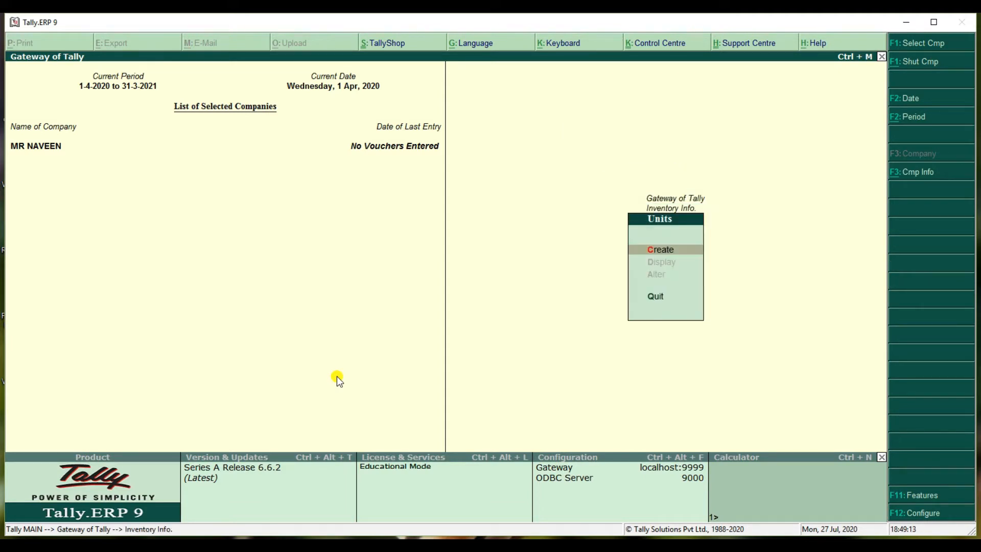
{"action": "key", "text": "Return"}
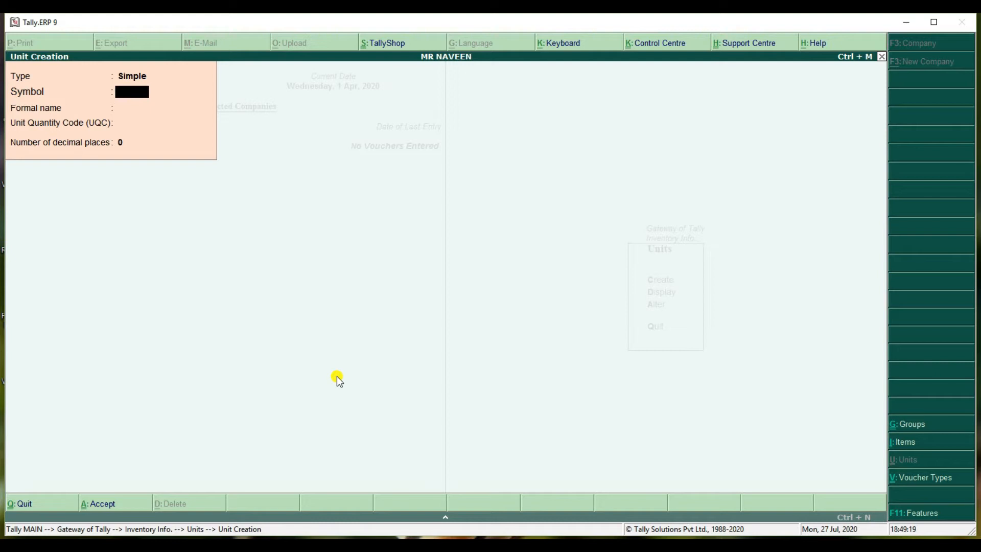
{"action": "type", "text": "NO'S"}
{"action": "key", "text": "Return"}
{"action": "key", "text": "Return"}
{"action": "key", "text": "Return"}
{"action": "key", "text": "Return"}
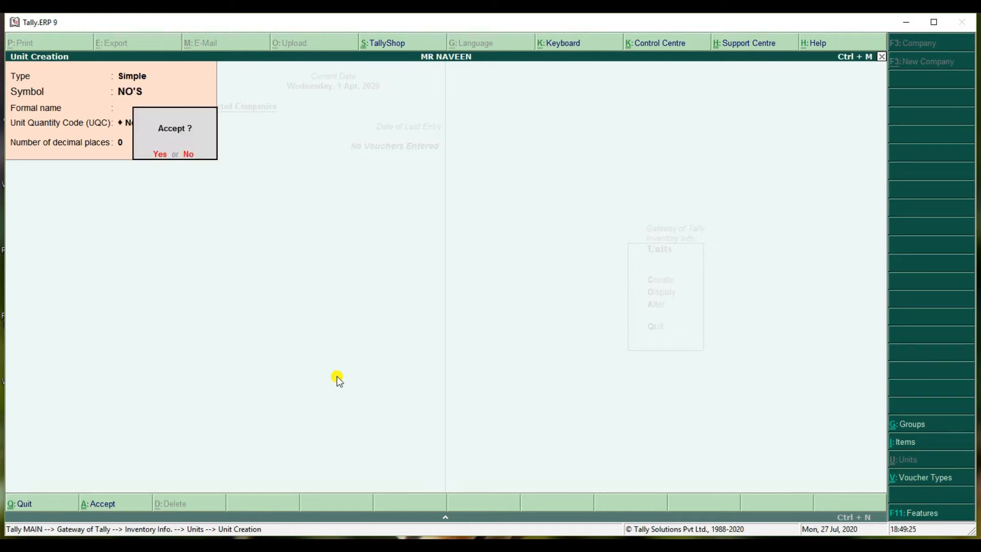
{"action": "key", "text": "Return"}
{"action": "key", "text": "Escape"}
{"action": "key", "text": "Return"}
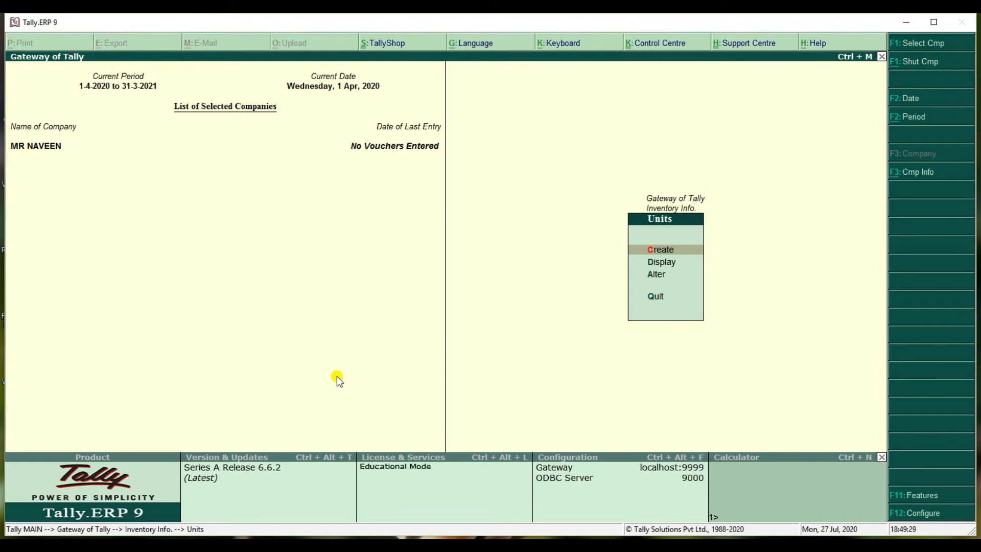
{"action": "key", "text": "Escape"}
Start a single stock item named REDMI MOBILES under Primary with NO'S as its unit.
{"action": "key", "text": "Up"}
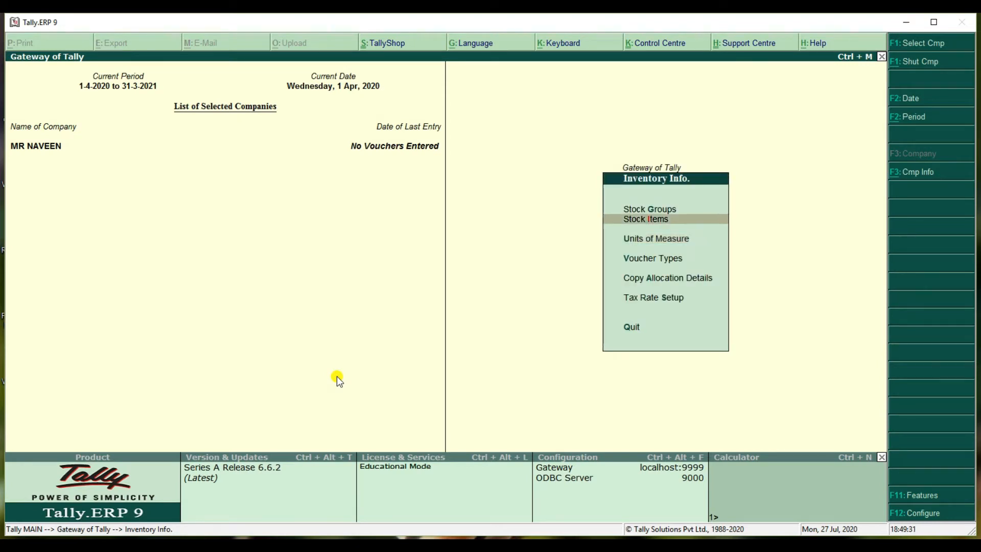
{"action": "key", "text": "Return"}
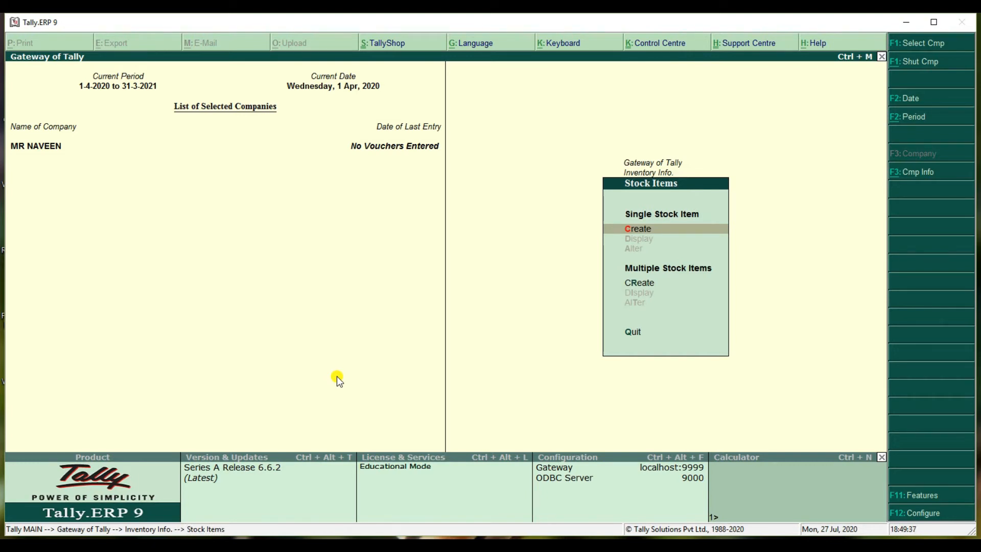
{"action": "key", "text": "Return"}
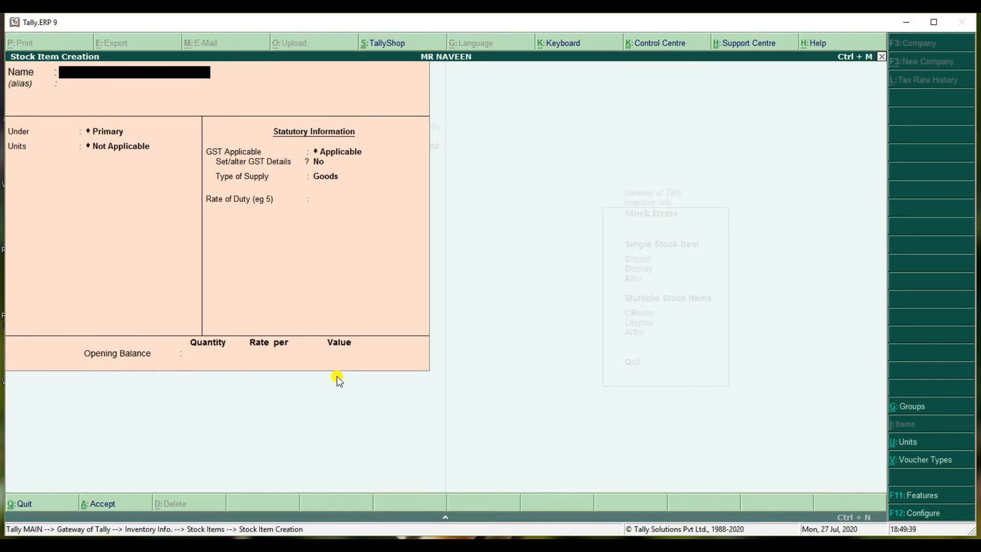
{"action": "type", "text": "REDMI MOBILES"}
{"action": "key", "text": "Return"}
{"action": "key", "text": "Return"}
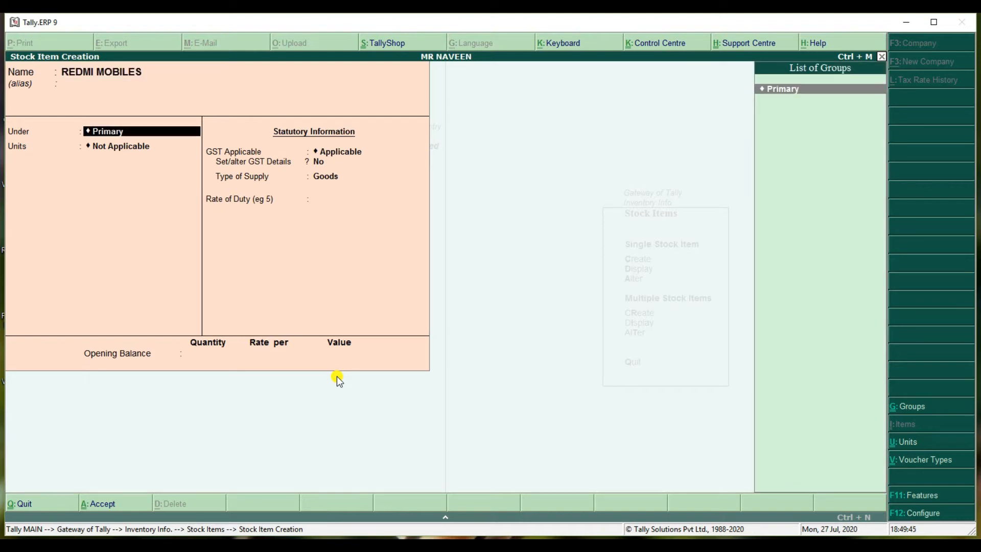
{"action": "key", "text": "Return"}
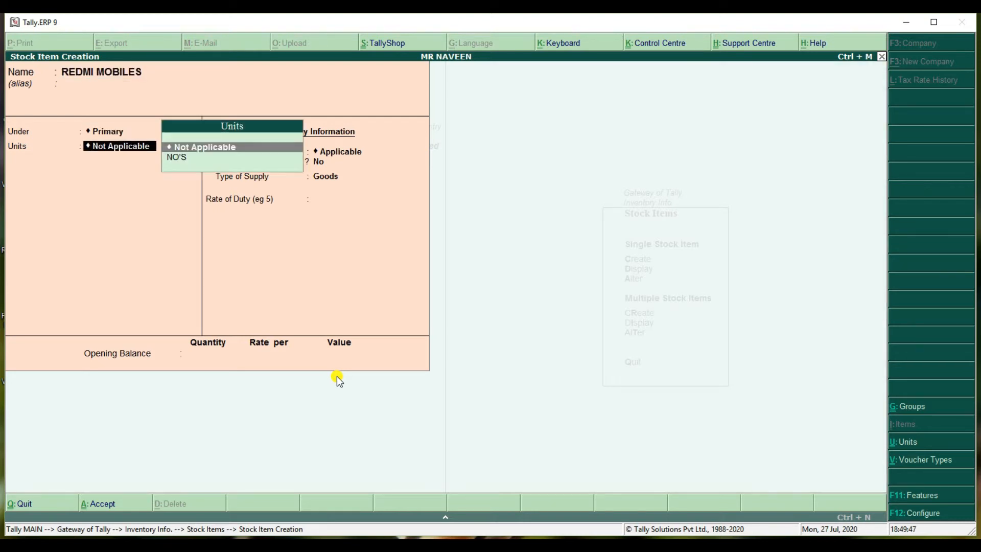
{"action": "key", "text": "Down"}
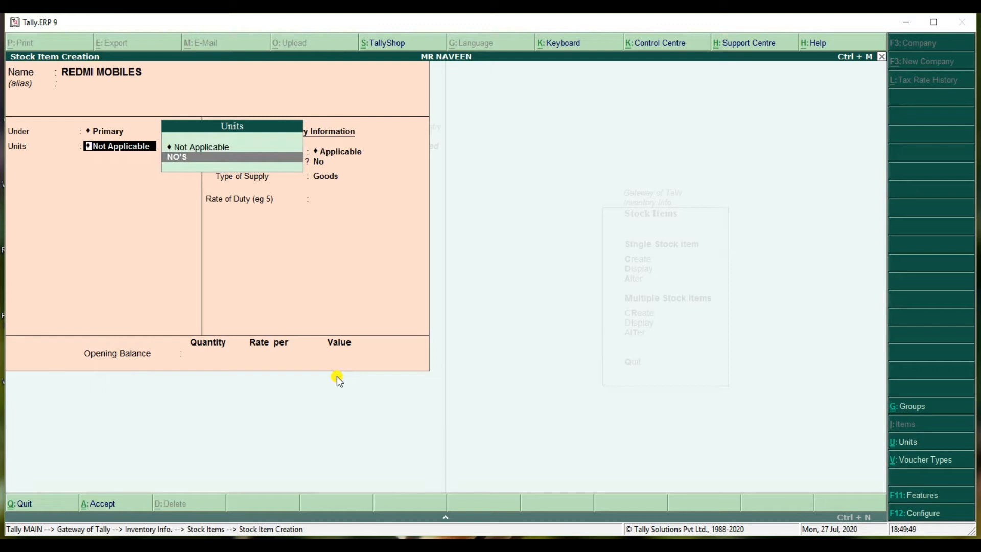
{"action": "key", "text": "Return"}
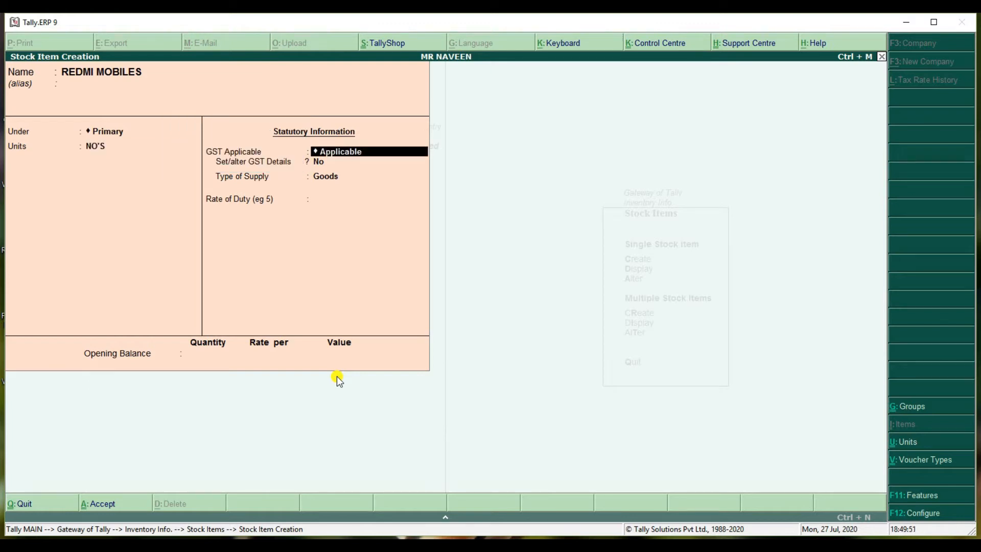
Set the stock item's GST details to On Value calculation, Taxable, with an integrated tax rate of 18%.
{"action": "key", "text": "Return"}
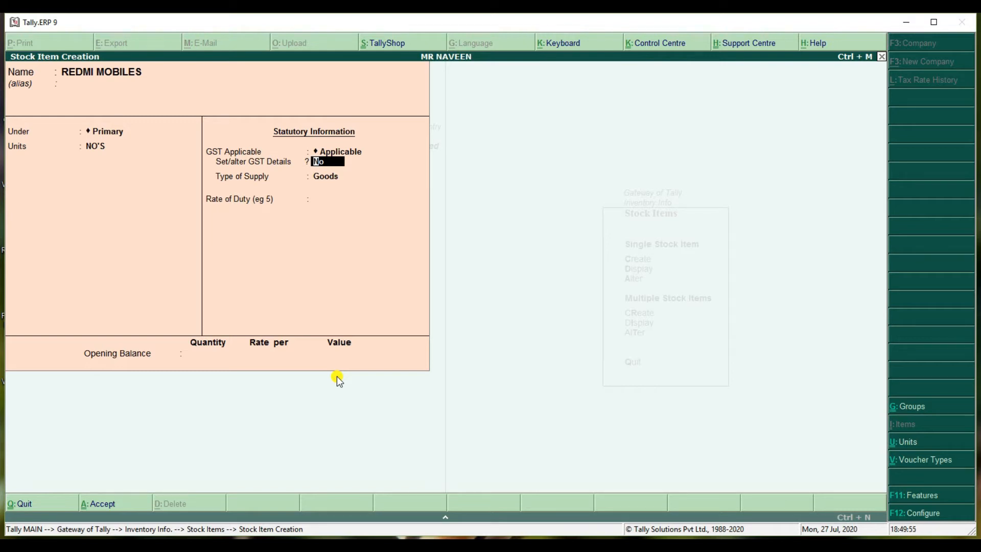
{"action": "type", "text": "y"}
{"action": "key", "text": "Return"}
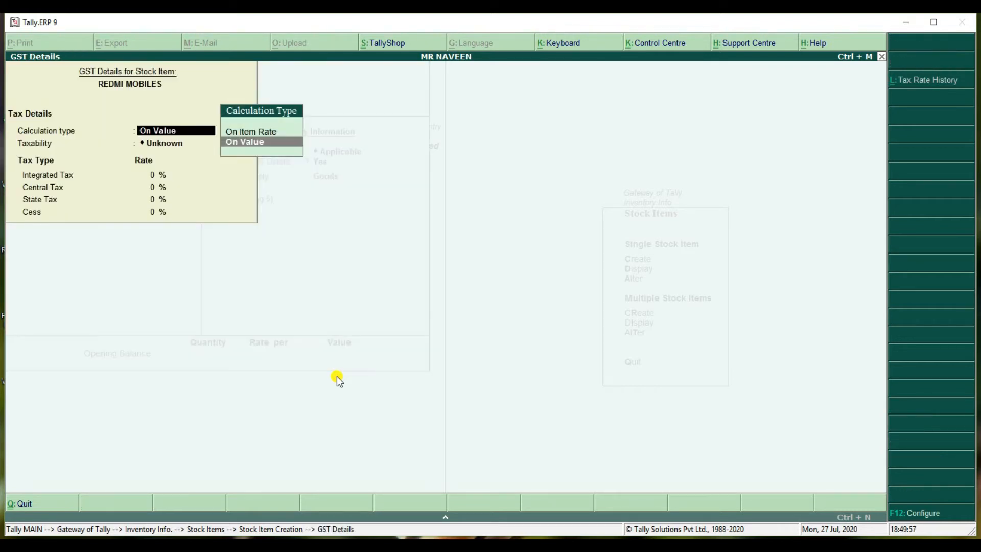
{"action": "key", "text": "Return"}
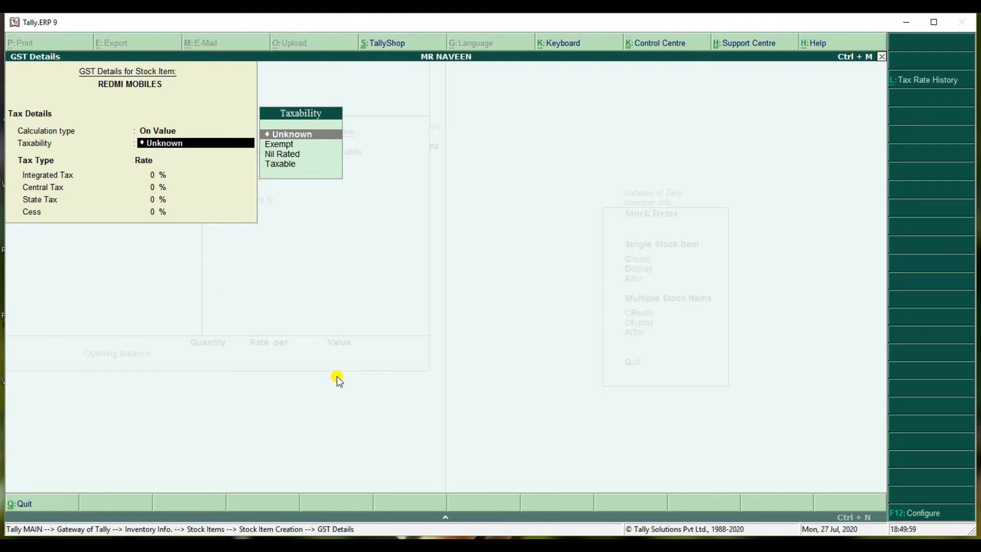
{"action": "key", "text": "Down"}
{"action": "key", "text": "Down"}
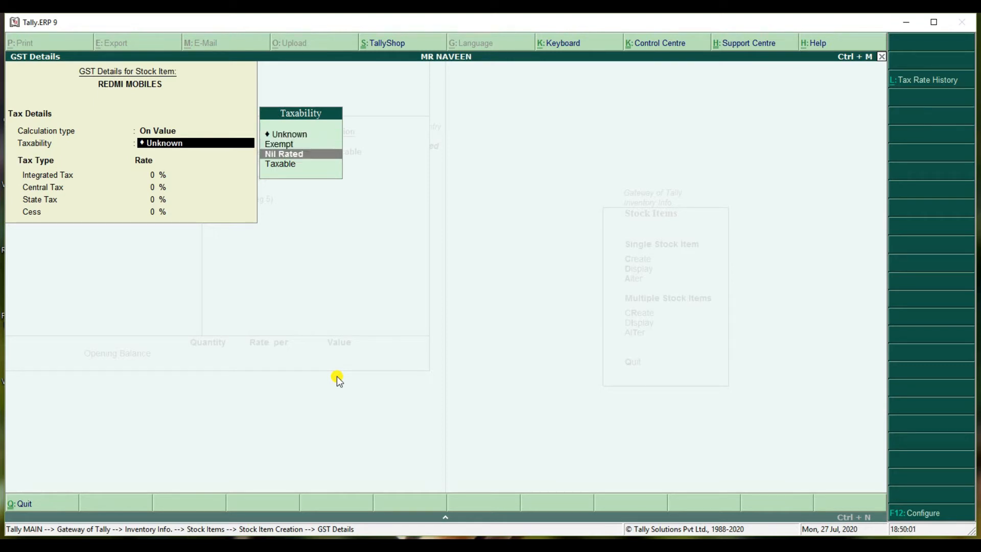
{"action": "key", "text": "Down"}
{"action": "key", "text": "Return"}
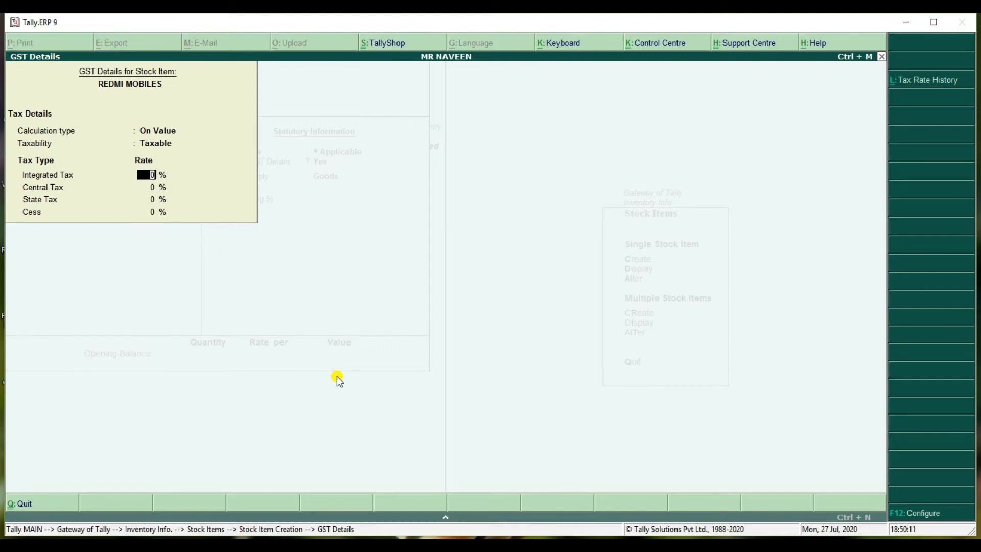
{"action": "type", "text": "18"}
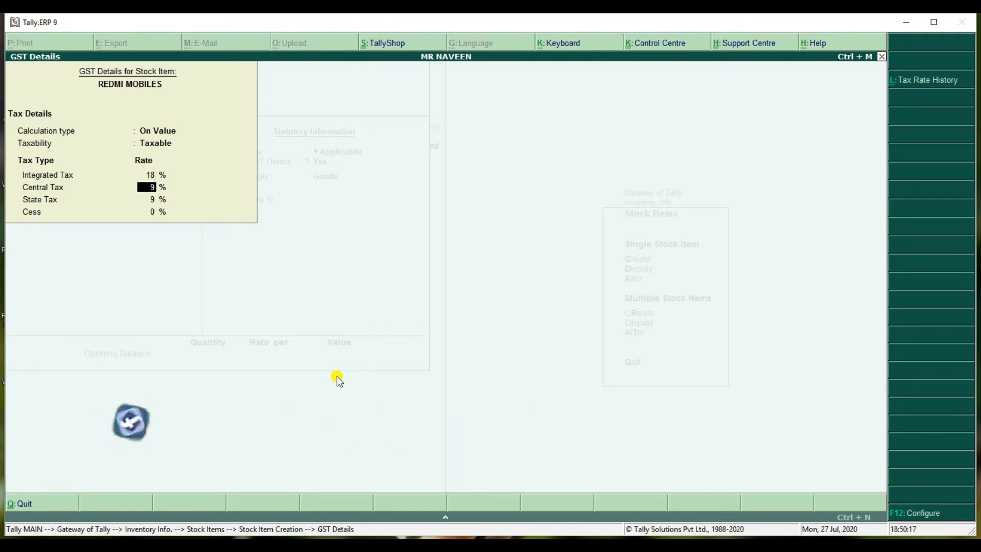
{"action": "key", "text": "Return"}
{"action": "key", "text": "Return"}
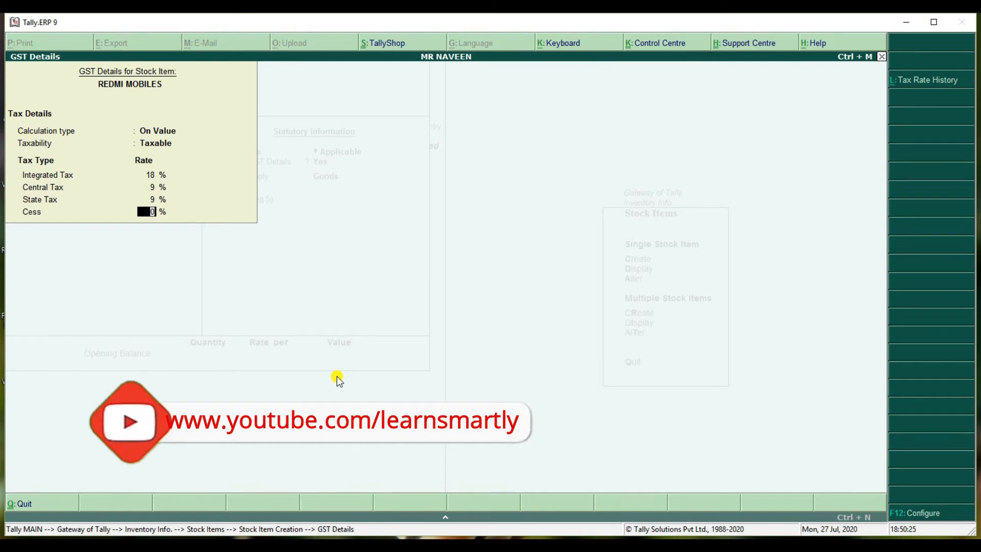
Configure the GST details to show all GST tax types, keeping HSN/SAC and the other optional details disabled.
{"action": "key", "text": "F12"}
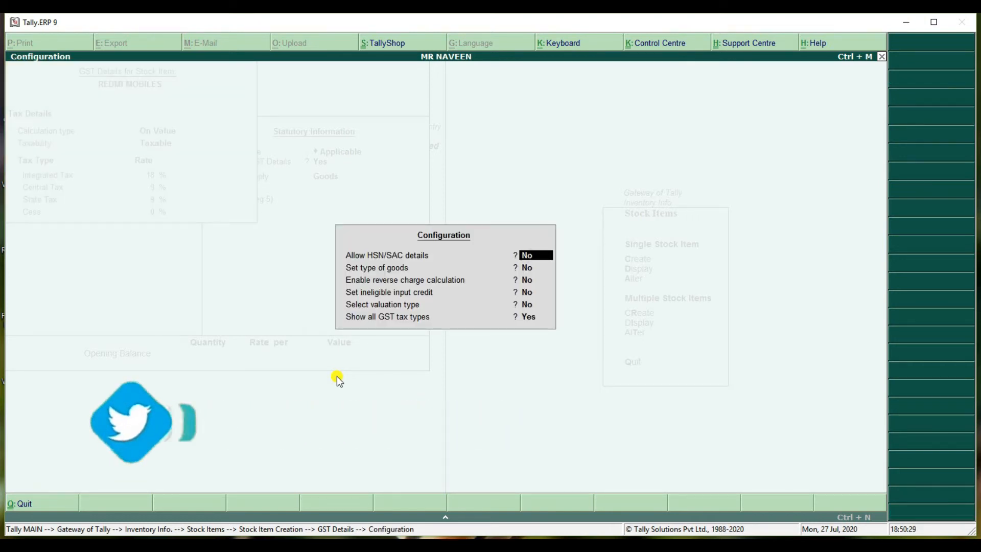
{"action": "key", "text": "Return"}
{"action": "key", "text": "Return"}
{"action": "key", "text": "Return"}
{"action": "key", "text": "Return"}
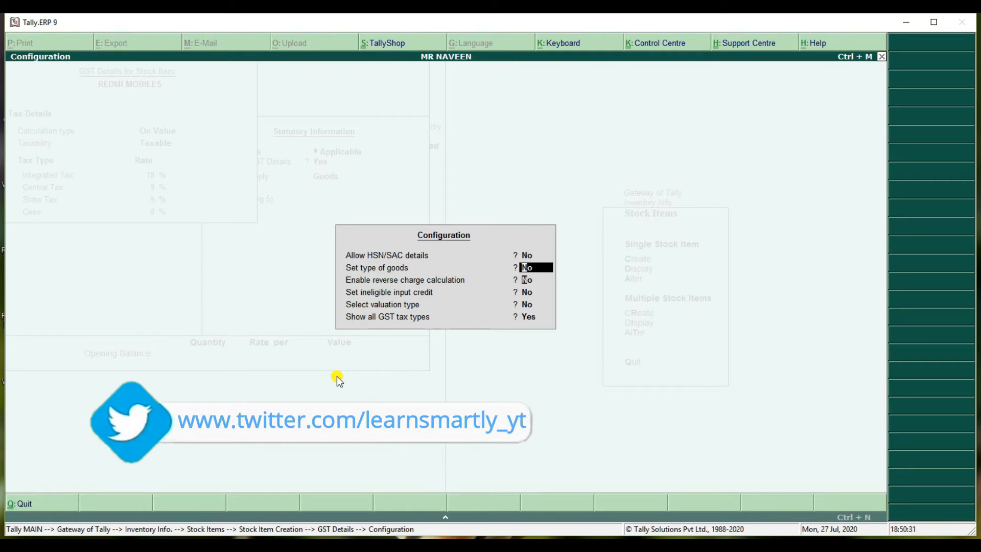
{"action": "key", "text": "Return"}
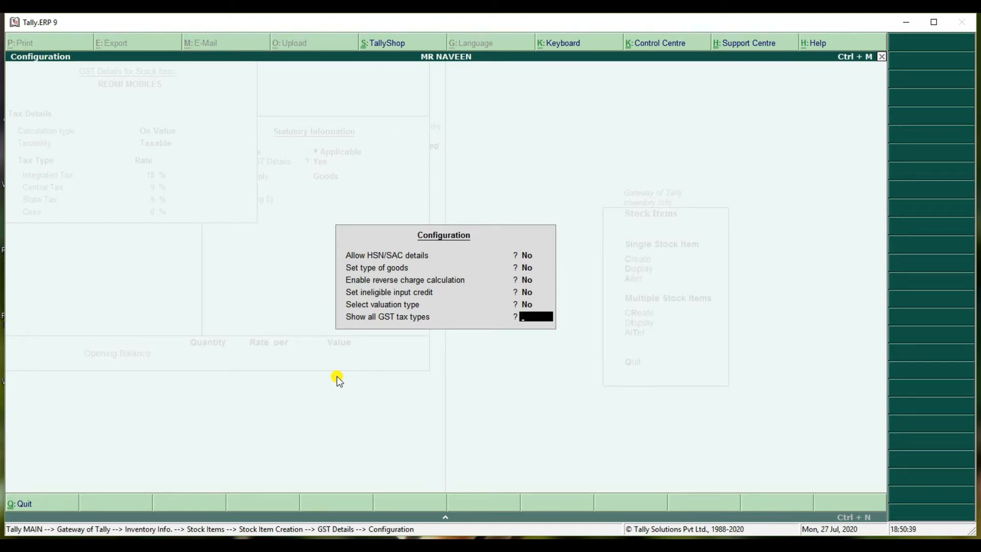
{"action": "type", "text": "YES"}
{"action": "key", "text": "Return"}
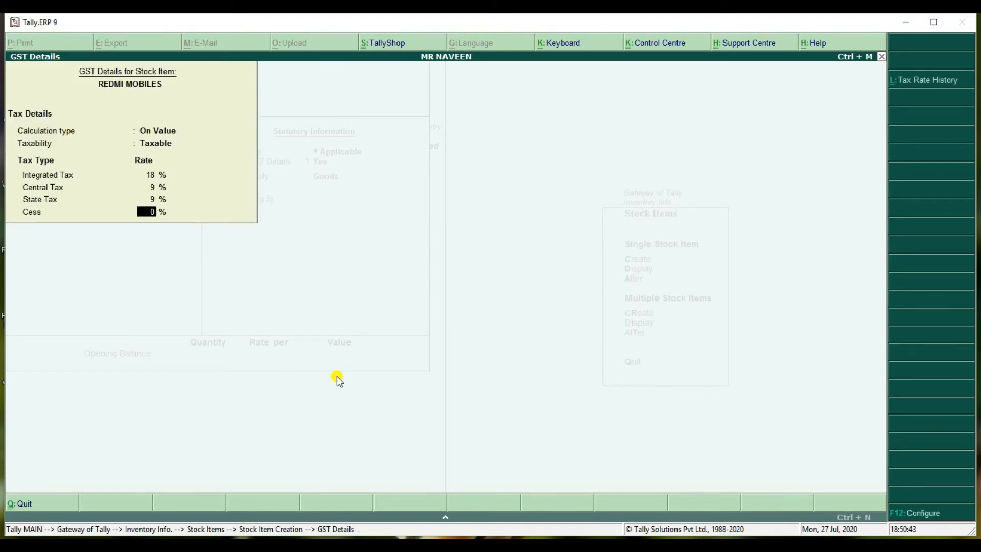
Complete and save the REDMI MOBILES stock item with Goods as supply type, a 0 duty rate and no opening balance.
{"action": "key", "text": "Return"}
{"action": "key", "text": "Return"}
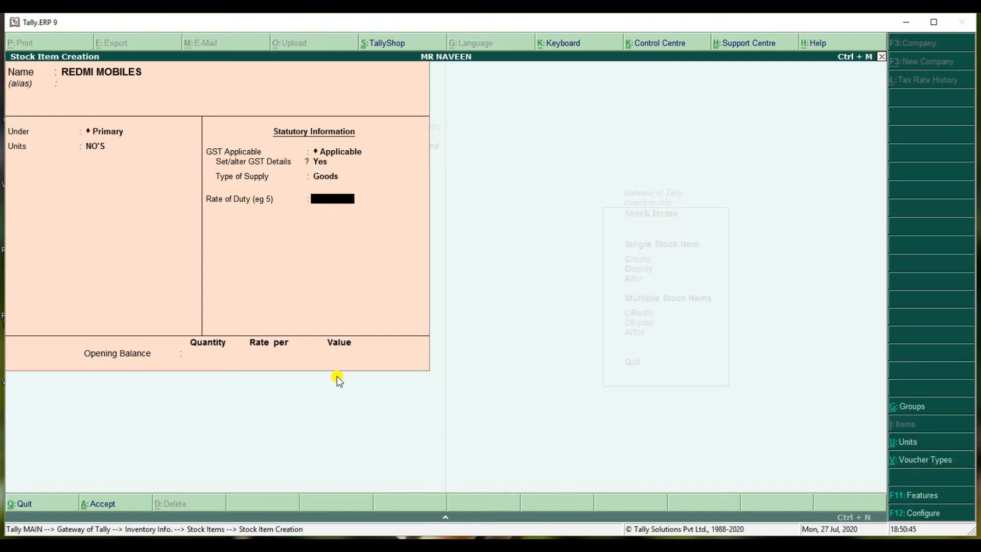
{"action": "key", "text": "BackSpace"}
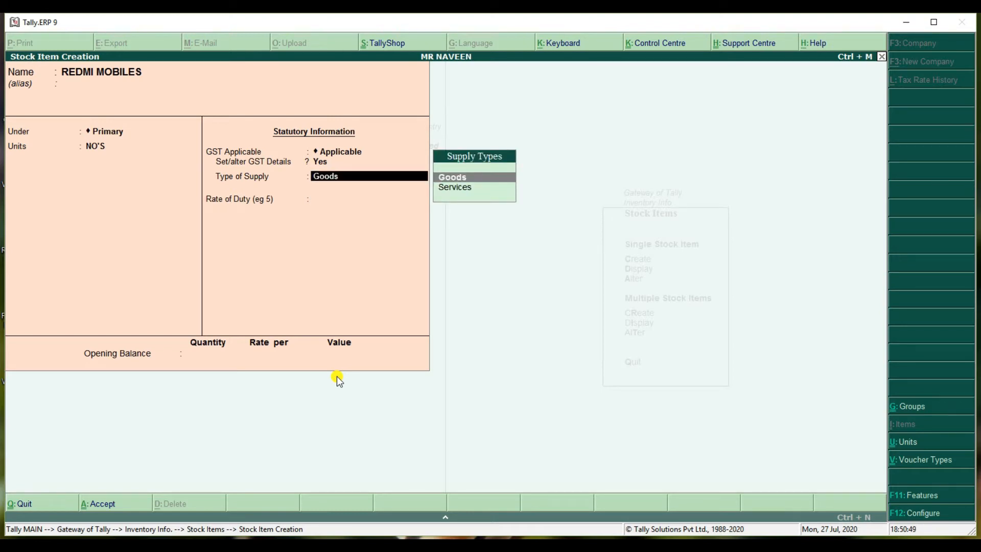
{"action": "key", "text": "Return"}
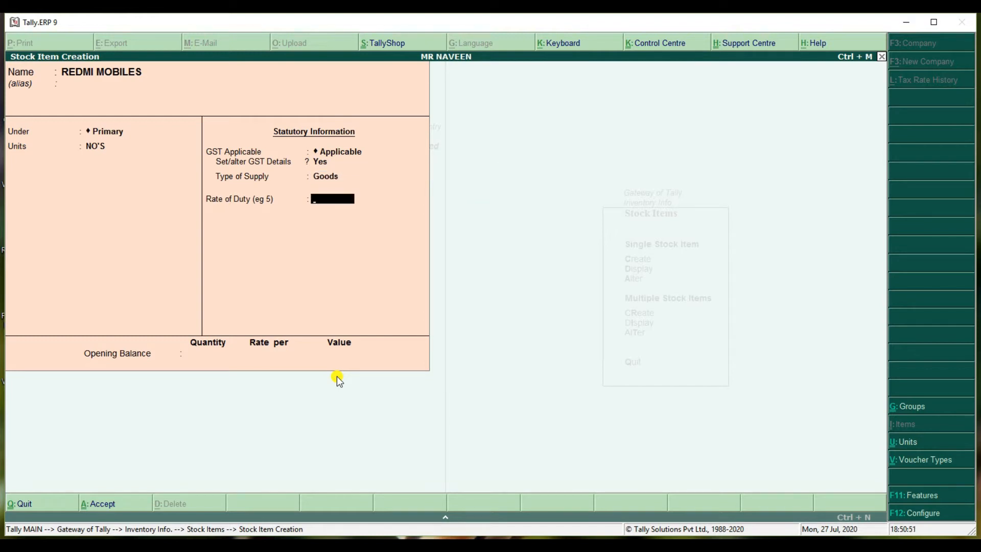
{"action": "key", "text": "Return"}
{"action": "key", "text": "Return"}
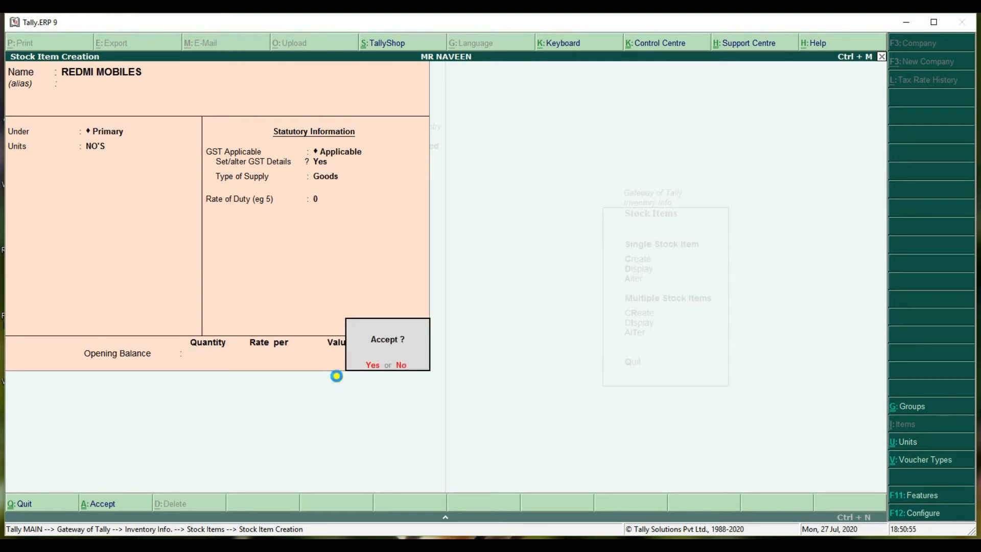
{"action": "key", "text": "Return"}
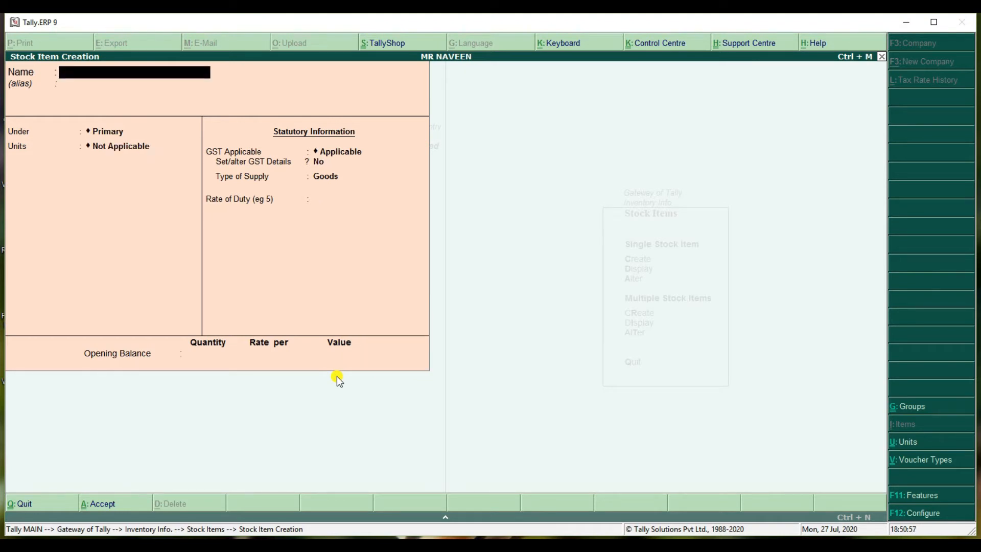
Start a stock item named REALME MOBILES under Primary with NO'S as its unit and GST details enabled.
{"action": "type", "text": "REALME MOBILES"}
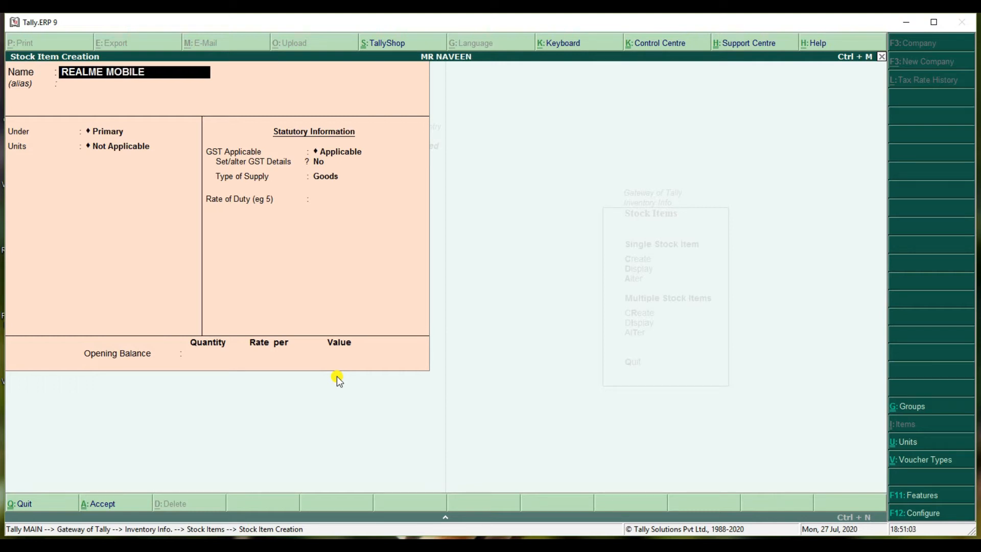
{"action": "key", "text": "Return"}
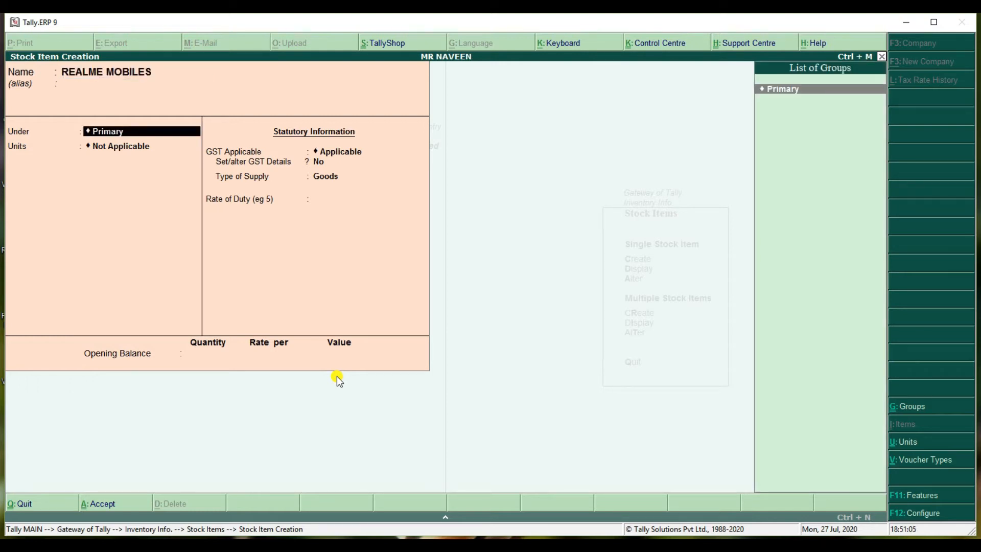
{"action": "key", "text": "Return"}
{"action": "key", "text": "Down"}
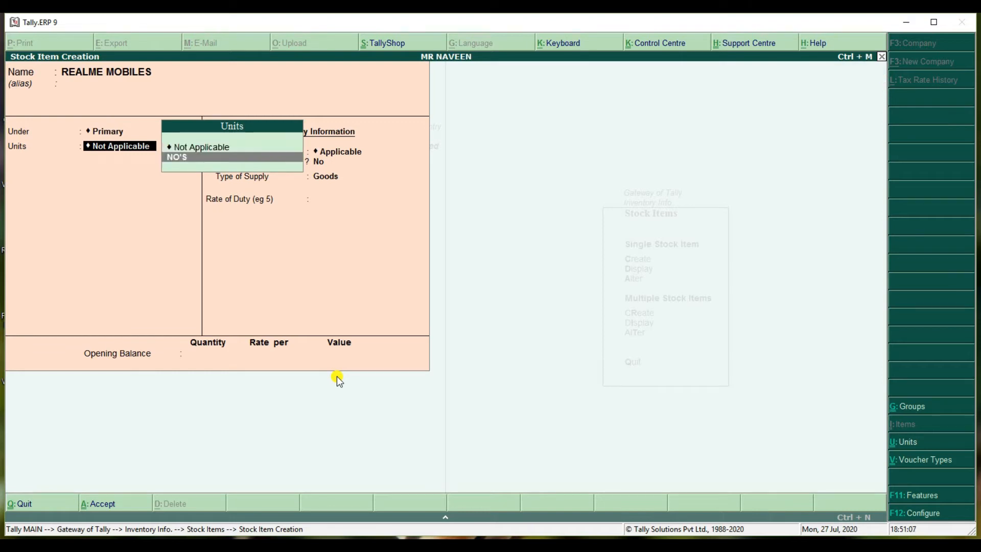
{"action": "key", "text": "Return"}
{"action": "key", "text": "Return"}
{"action": "key", "text": "y"}
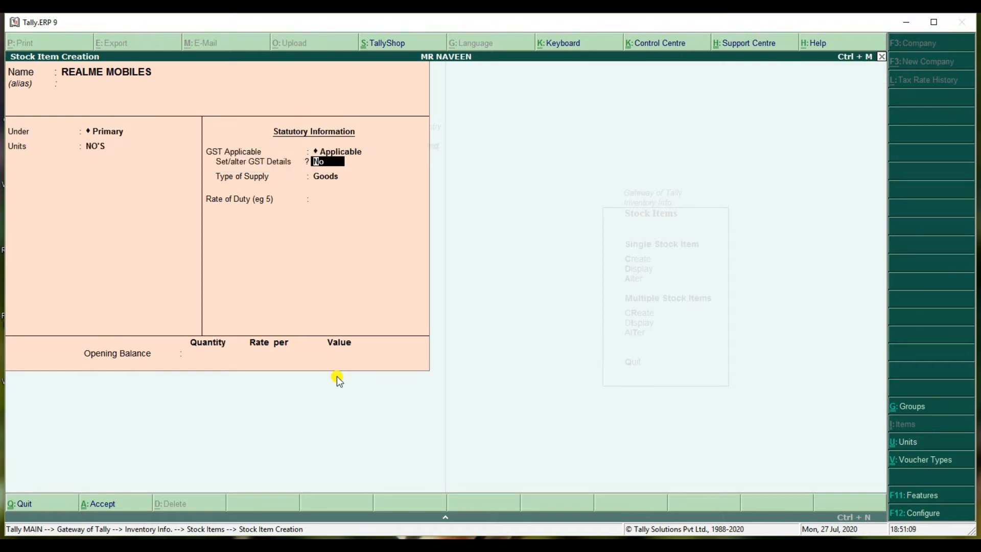
{"action": "key", "text": "Return"}
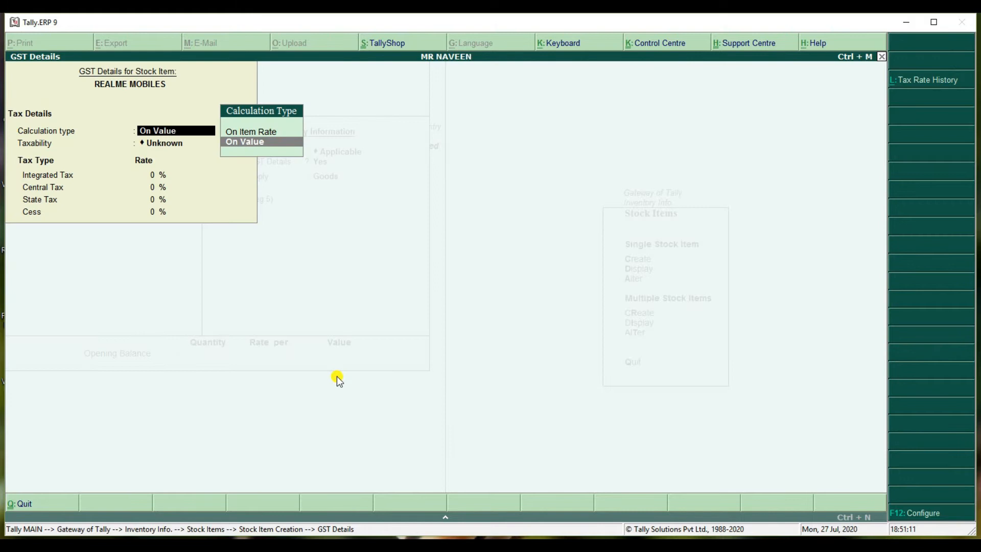
Set the GST details of REALME MOBILES to On Value calculation, Taxable, with an 18% integrated tax rate.
{"action": "key", "text": "Return"}
{"action": "key", "text": "Down"}
{"action": "key", "text": "Down"}
{"action": "key", "text": "Down"}
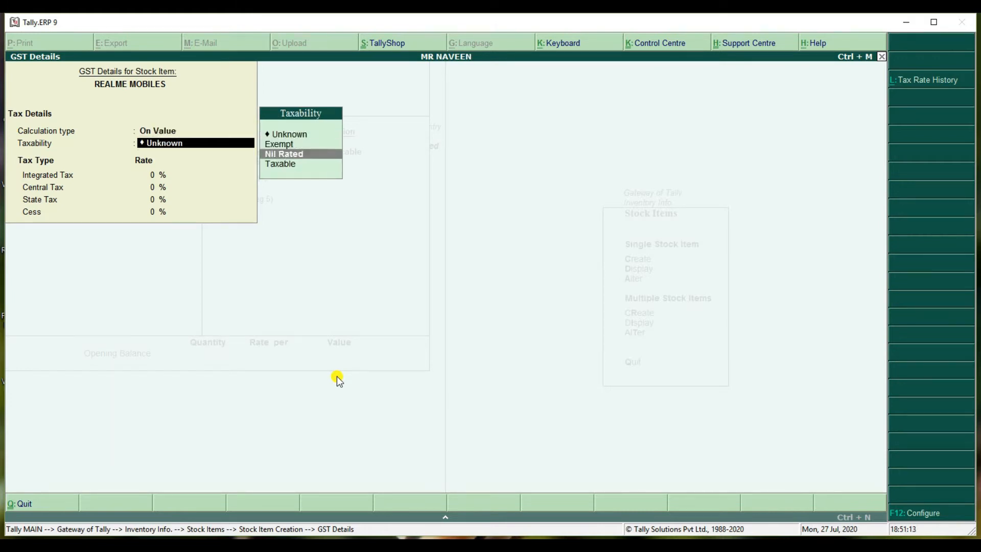
{"action": "key", "text": "Return"}
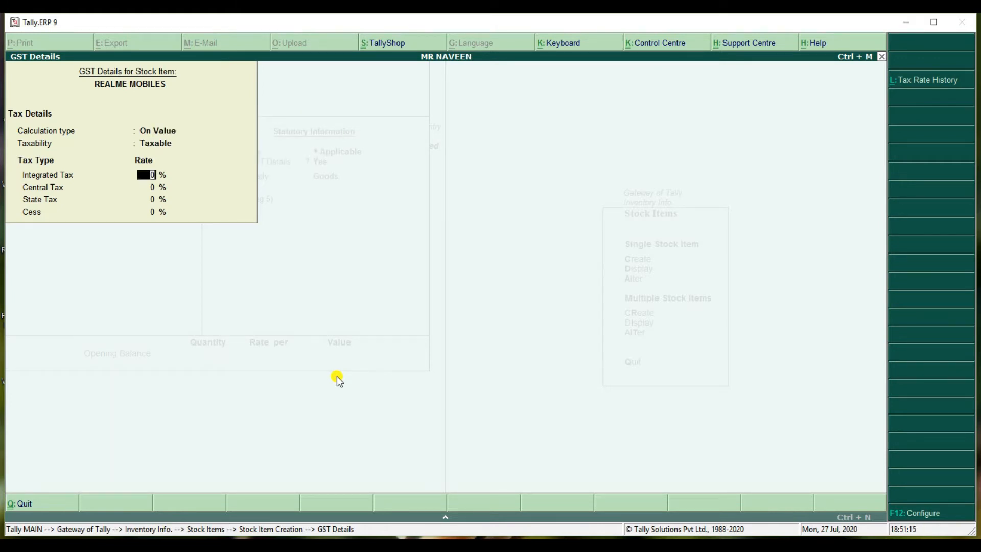
{"action": "type", "text": "18"}
{"action": "key", "text": "Return"}
{"action": "key", "text": "Return"}
{"action": "key", "text": "Return"}
{"action": "key", "text": "Return"}
Save the REALME MOBILES stock item as Goods with a 0 duty rate and no opening balance.
{"action": "key", "text": "Return"}
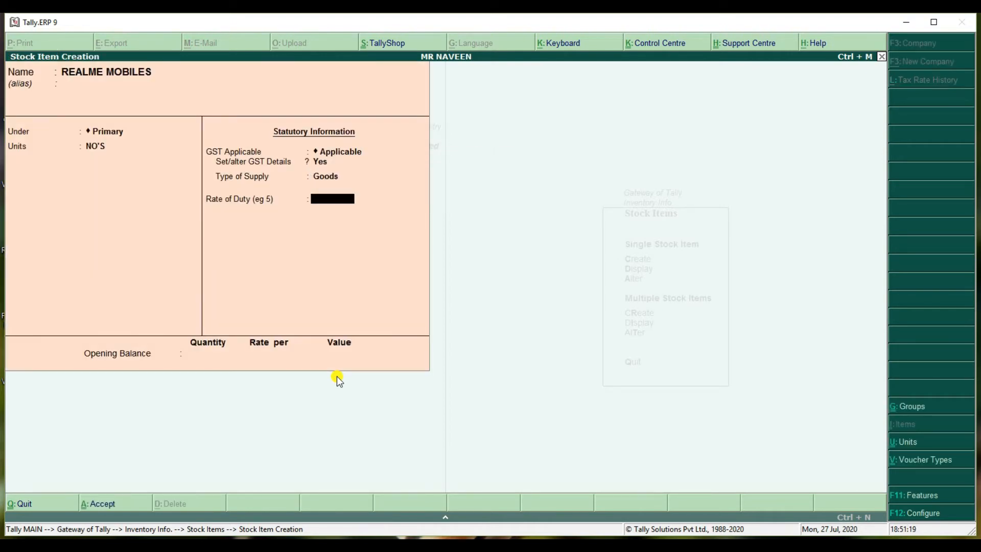
{"action": "key", "text": "Return"}
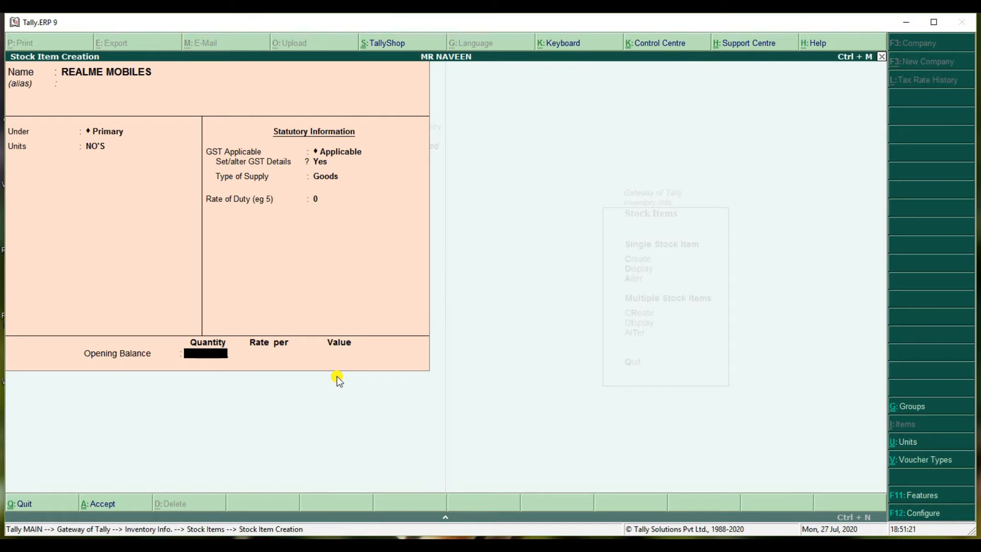
{"action": "key", "text": "Return"}
{"action": "key", "text": "Return"}
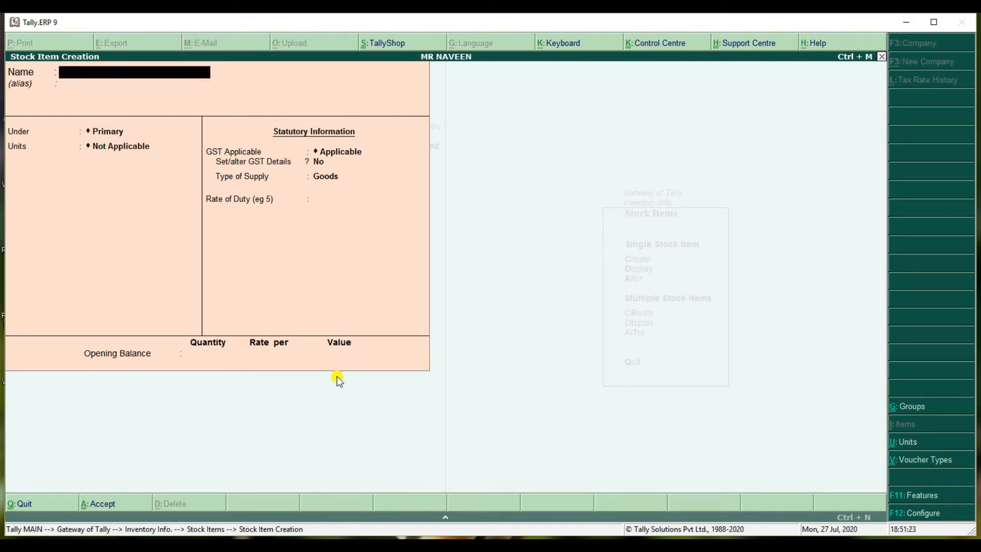
Start a stock item named INFINIX MOBILES under Primary with NO'S as its unit and GST details enabled.
{"action": "type", "text": "INFINIX MOBILES"}
{"action": "key", "text": "Return"}
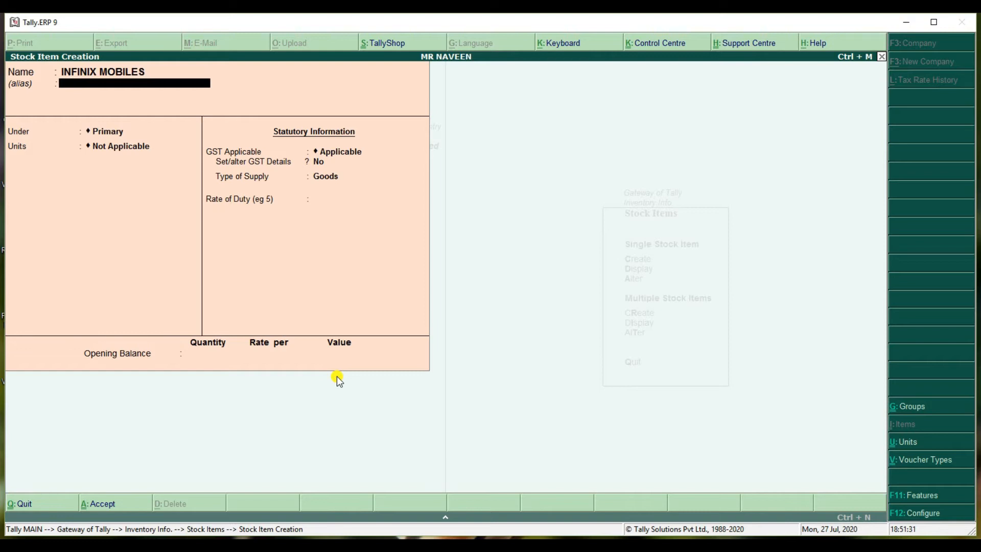
{"action": "key", "text": "Return"}
{"action": "key", "text": "Return"}
{"action": "key", "text": "Down"}
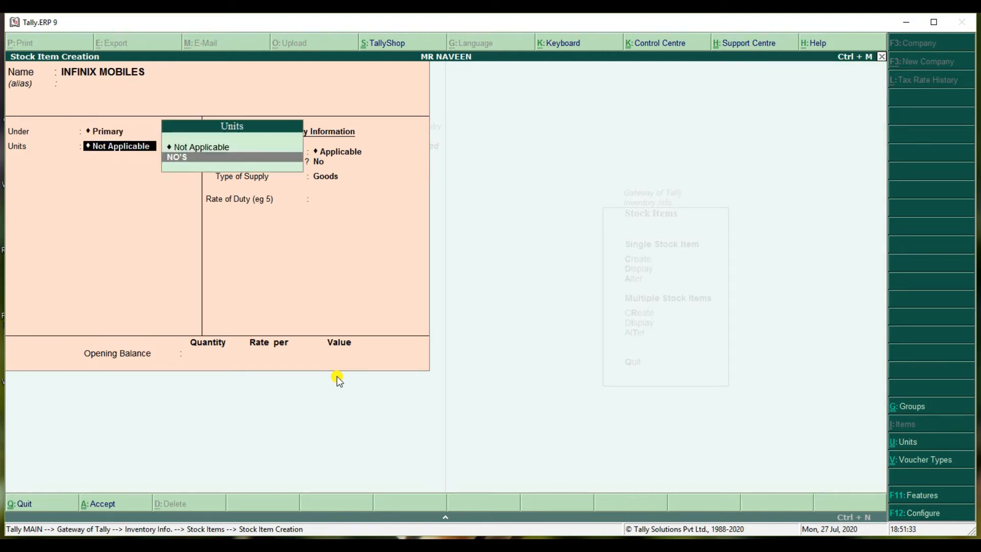
{"action": "key", "text": "Return"}
{"action": "key", "text": "Return"}
{"action": "key", "text": "y"}
{"action": "key", "text": "Return"}
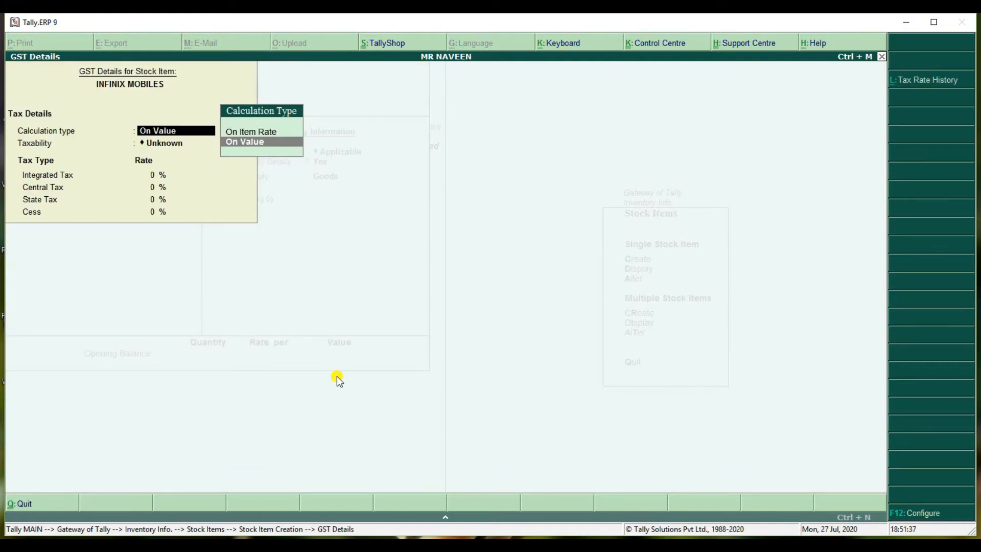
Set the GST details of INFINIX MOBILES to On Value calculation, Taxable, with an 18% integrated tax rate.
{"action": "key", "text": "Return"}
{"action": "key", "text": "Down"}
{"action": "key", "text": "Down"}
{"action": "key", "text": "Down"}
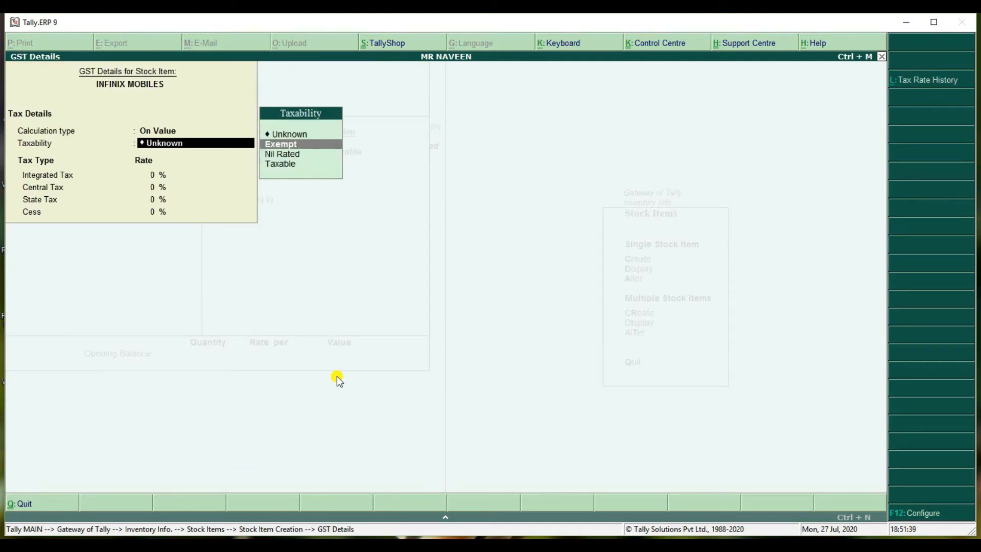
{"action": "key", "text": "Return"}
{"action": "type", "text": "18"}
{"action": "key", "text": "Return"}
{"action": "key", "text": "Return"}
{"action": "key", "text": "Return"}
{"action": "key", "text": "Return"}
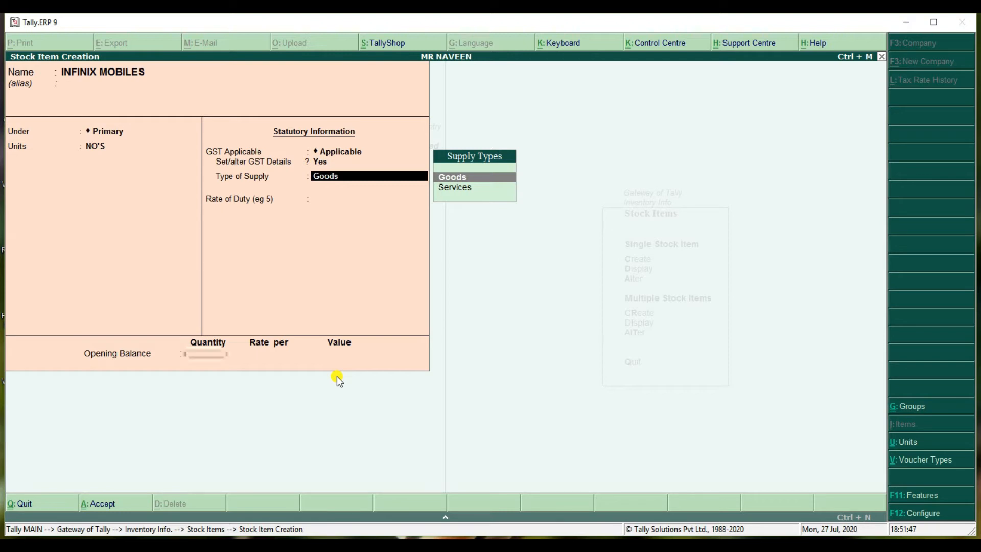
Save the INFINIX MOBILES stock item as Goods without a duty rate or opening balance.
{"action": "key", "text": "Return"}
{"action": "key", "text": "Return"}
{"action": "key", "text": "Return"}
{"action": "key", "text": "Return"}
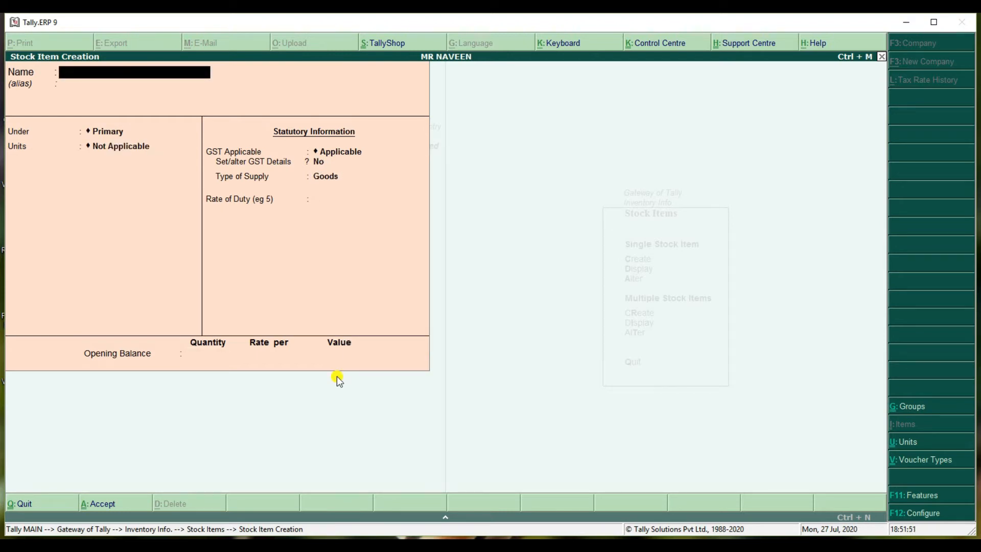
Leave stock item creation, return to the Gateway of Tally and open the creation form for a single ledger.
{"action": "key", "text": "Escape"}
{"action": "key", "text": "Return"}
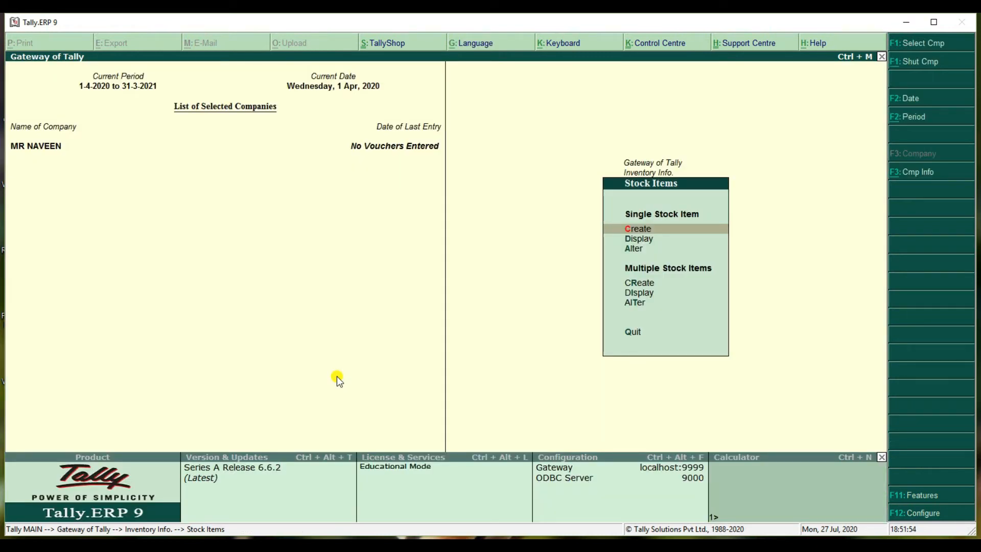
{"action": "key", "text": "Escape"}
{"action": "key", "text": "Escape"}
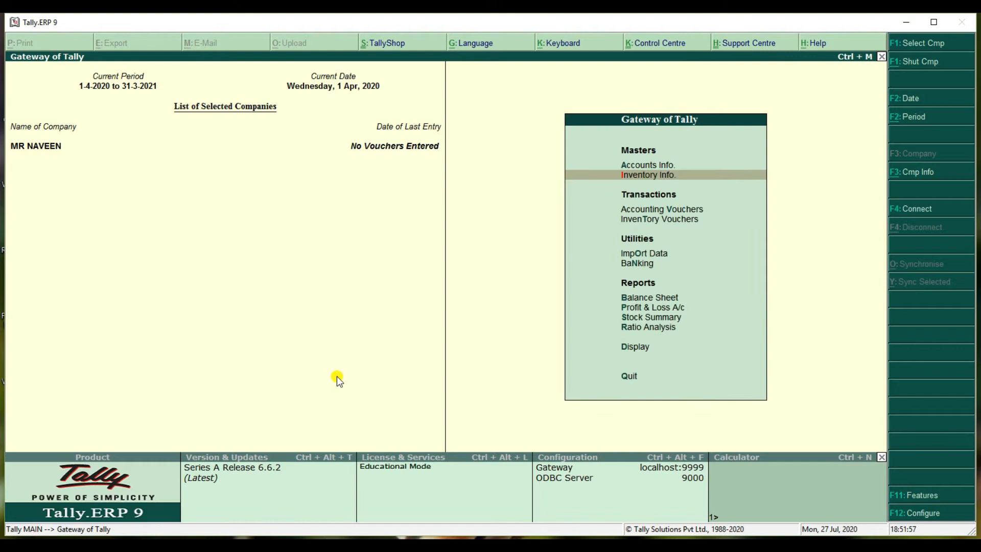
{"action": "key", "text": "Up"}
{"action": "key", "text": "Return"}
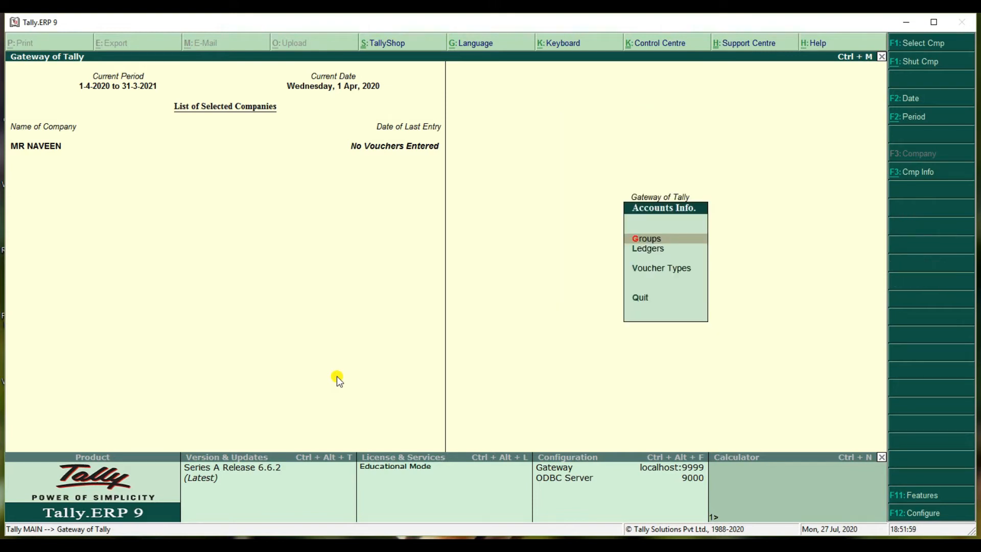
{"action": "key", "text": "Down"}
{"action": "key", "text": "Return"}
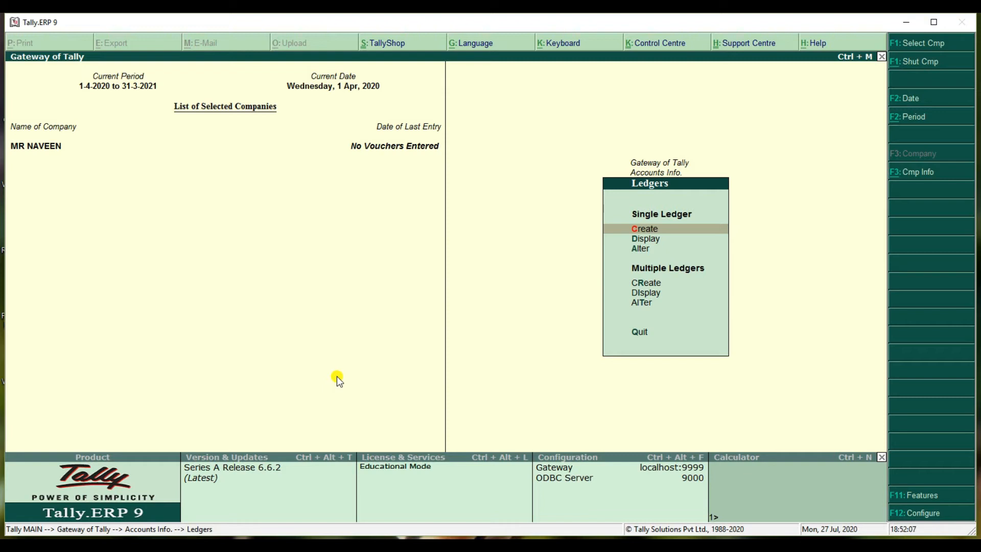
{"action": "key", "text": "Return"}
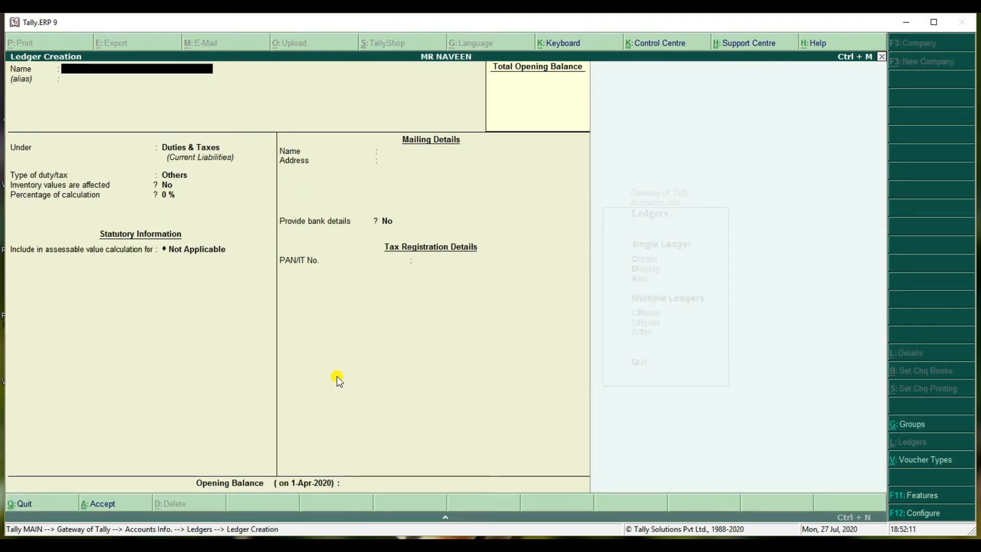
Create a ledger in the owner's name under Capital Account and save it with the default mailing details.
{"action": "type", "text": "MR NAVEEN"}
{"action": "key", "text": "Return"}
{"action": "key", "text": "Return"}
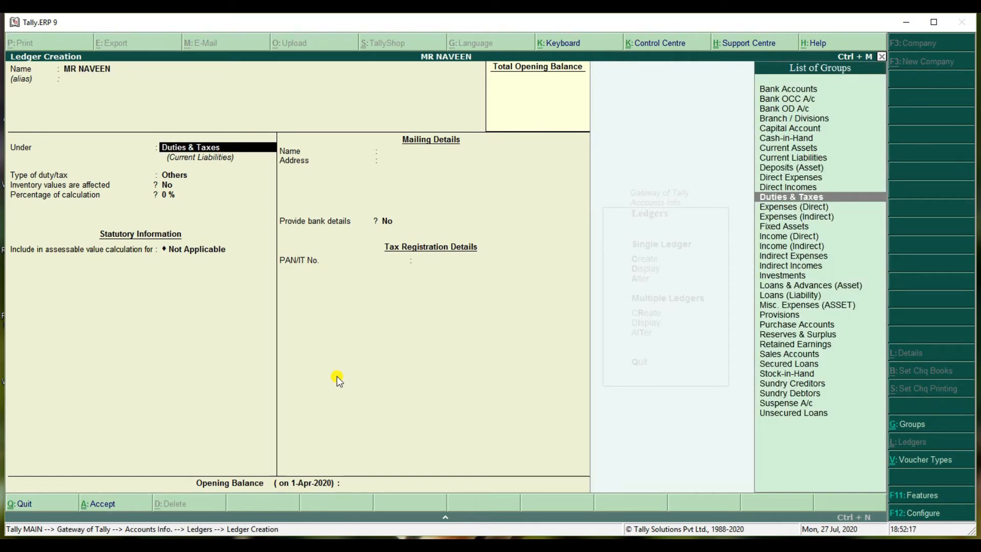
{"action": "type", "text": "C"}
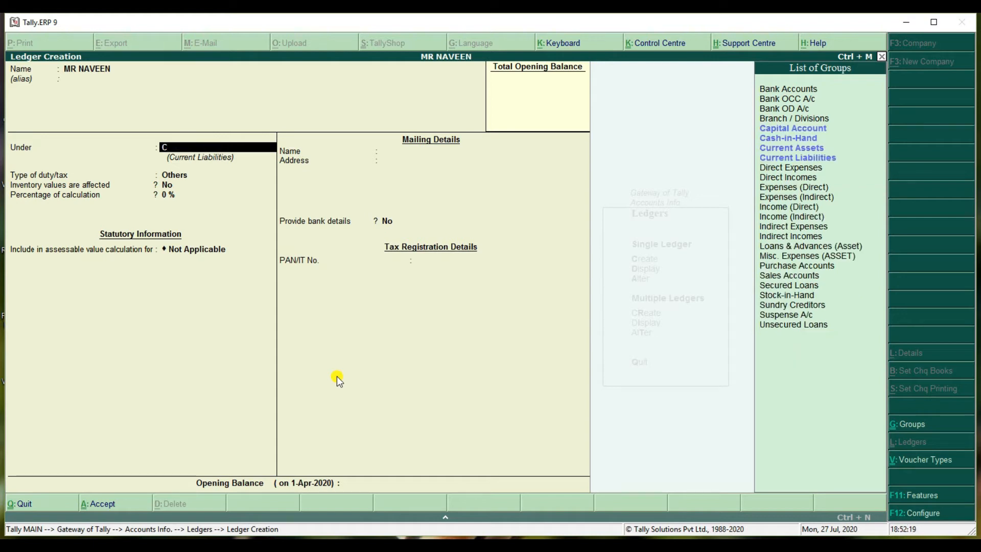
{"action": "type", "text": "a"}
{"action": "key", "text": "Return"}
{"action": "key", "text": "Return"}
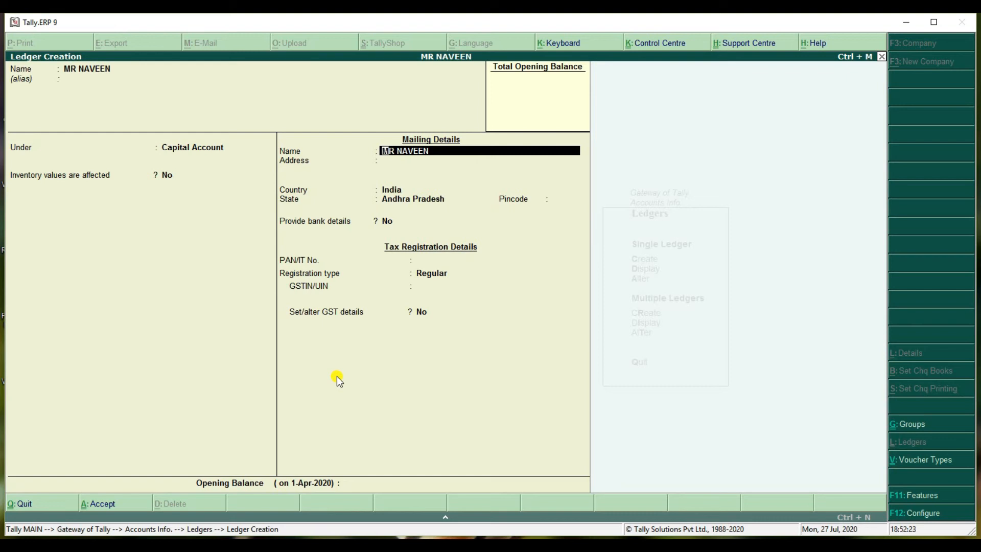
{"action": "key", "text": "ctrl+a"}
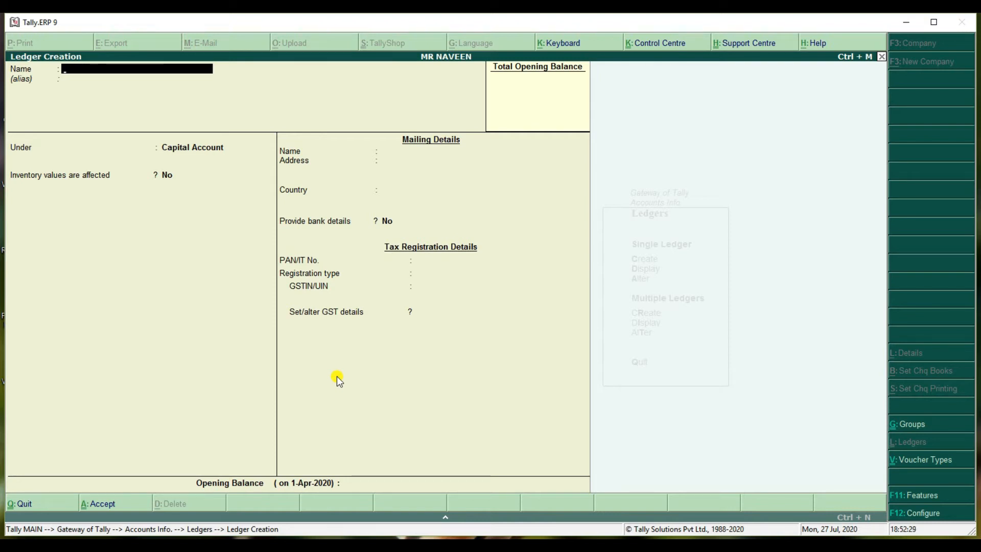
Name the new ledger PURCHASES and place it under Purchase Accounts.
{"action": "type", "text": "URC"}
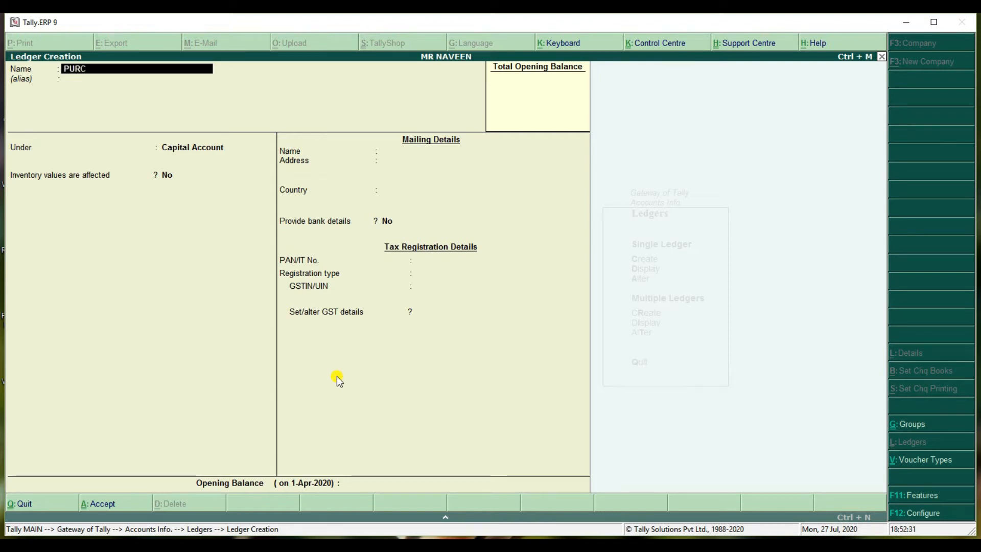
{"action": "type", "text": "HASES"}
{"action": "key", "text": "Return"}
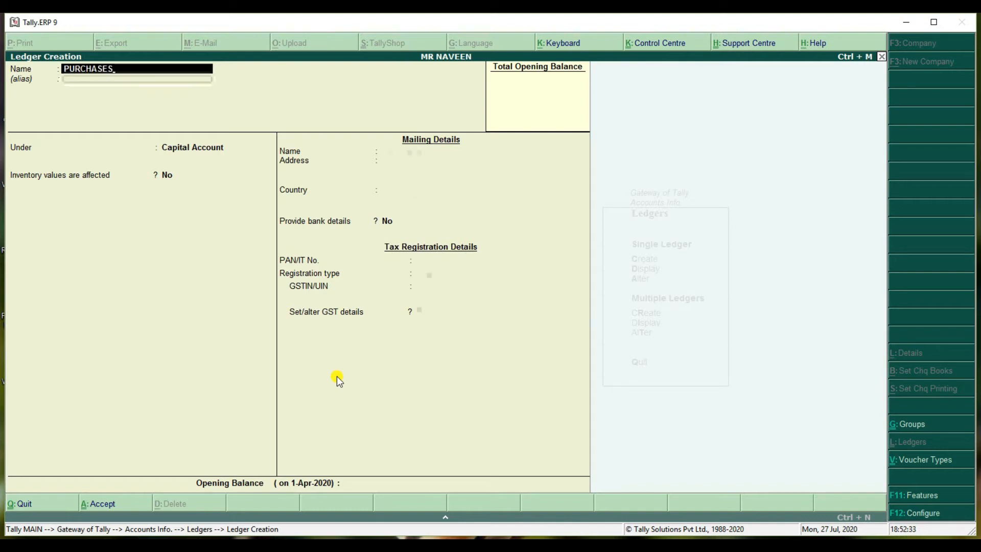
{"action": "key", "text": "Return"}
{"action": "type", "text": "P"}
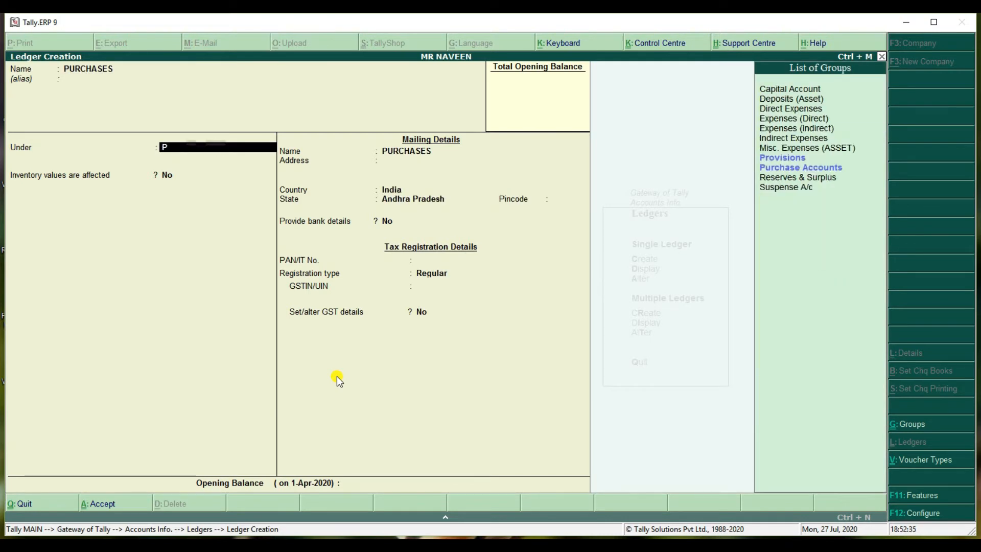
{"action": "type", "text": "u"}
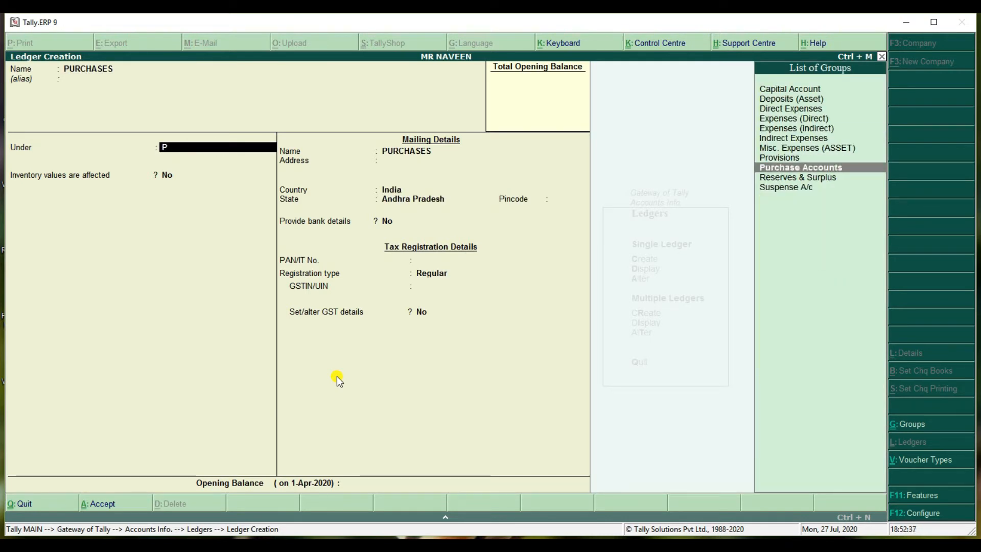
{"action": "key", "text": "Return"}
Save the PURCHASES ledger with inventory values affected, ledger type Not Applicable, GST Applicable and Goods as the type of supply.
{"action": "key", "text": "Return"}
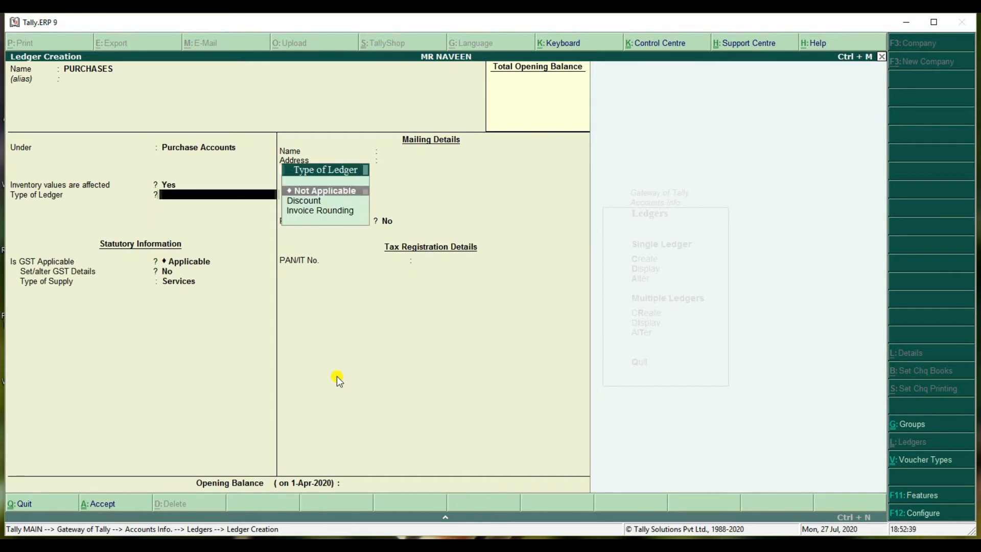
{"action": "key", "text": "Return"}
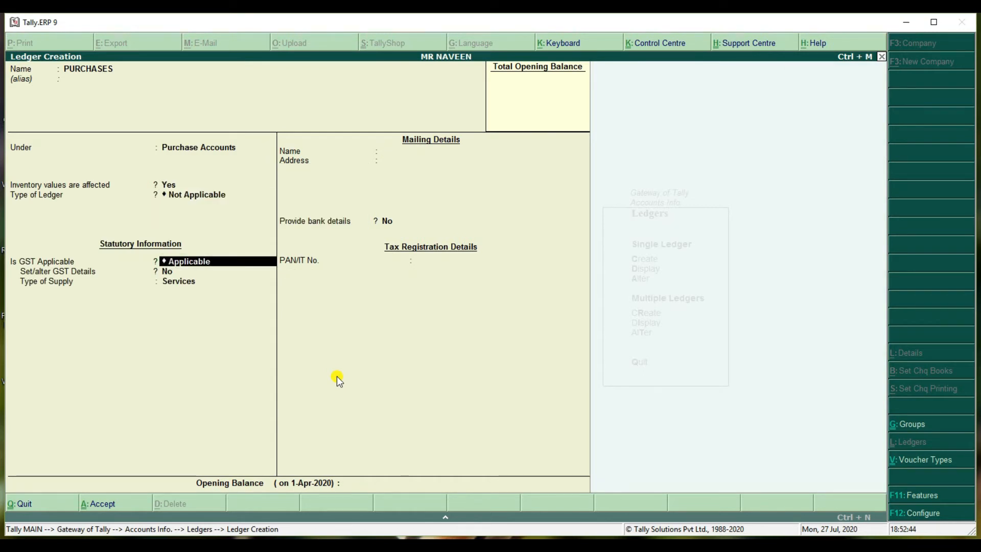
{"action": "key", "text": "Return"}
{"action": "key", "text": "Return"}
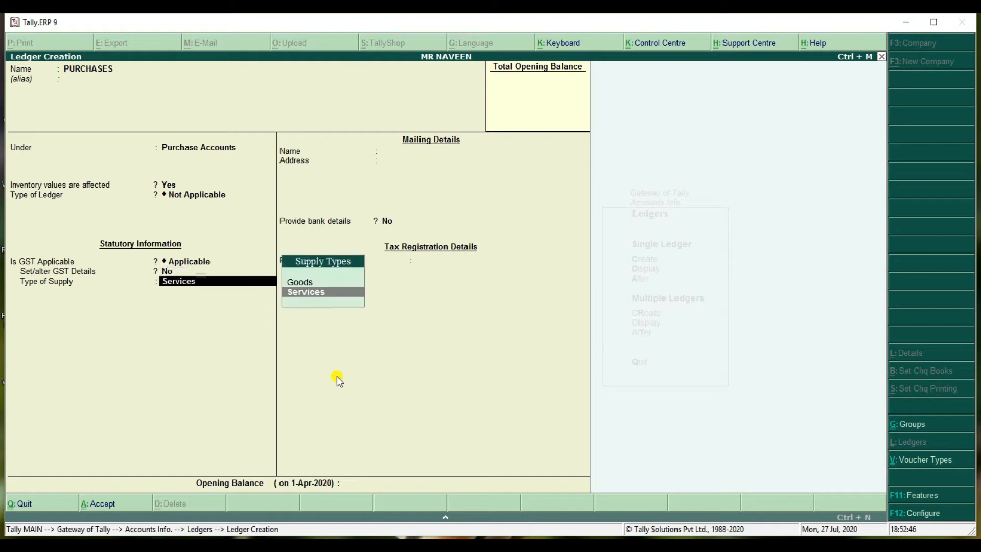
{"action": "key", "text": "Up"}
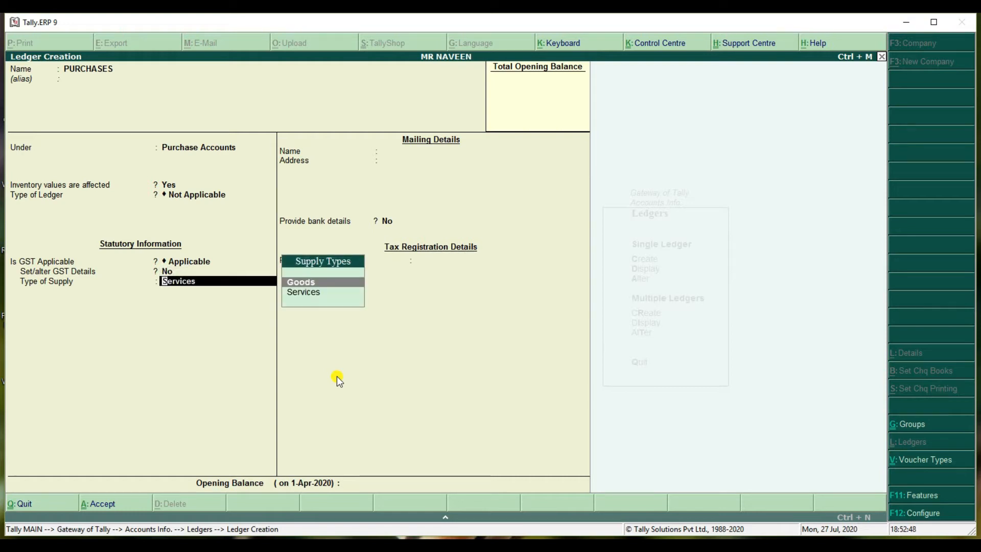
{"action": "key", "text": "Return"}
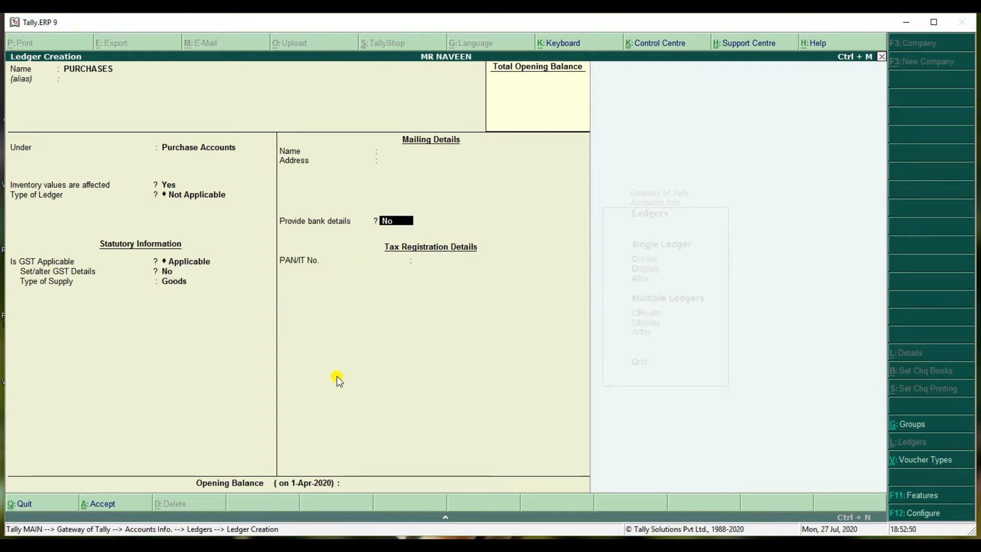
{"action": "key", "text": "Return"}
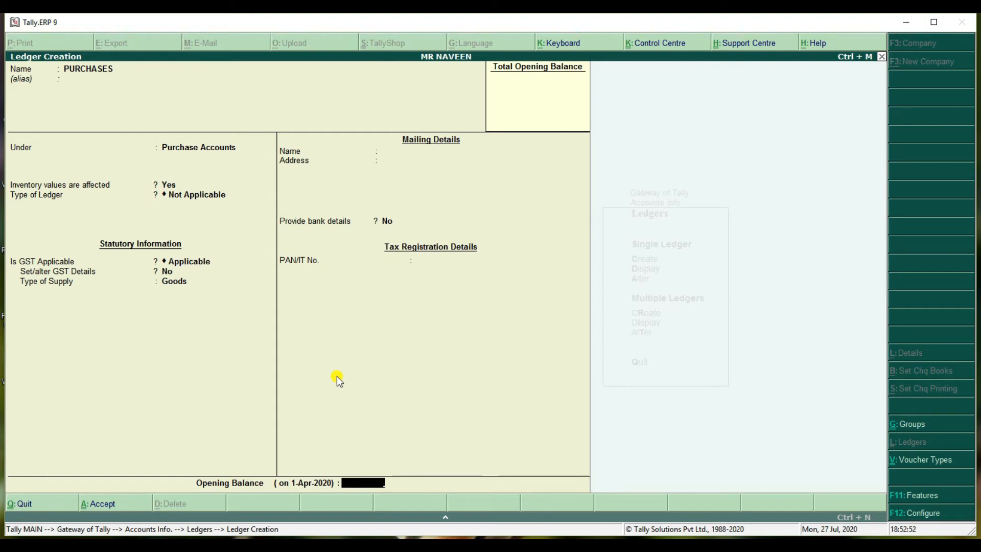
{"action": "key", "text": "ctrl+a"}
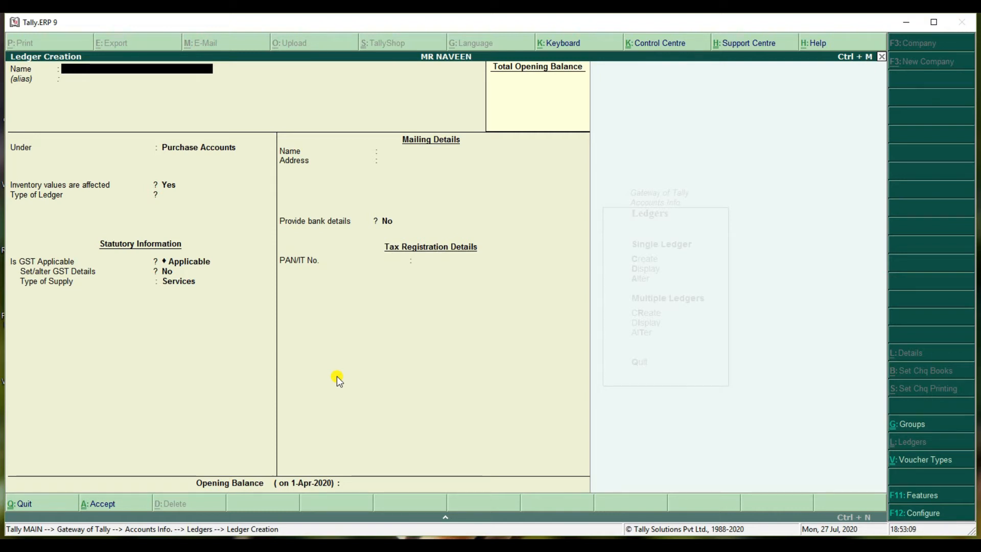
Name the next ledger KUMAR MOBILES and place it under Sundry Creditors.
{"action": "type", "text": "KUMAR"}
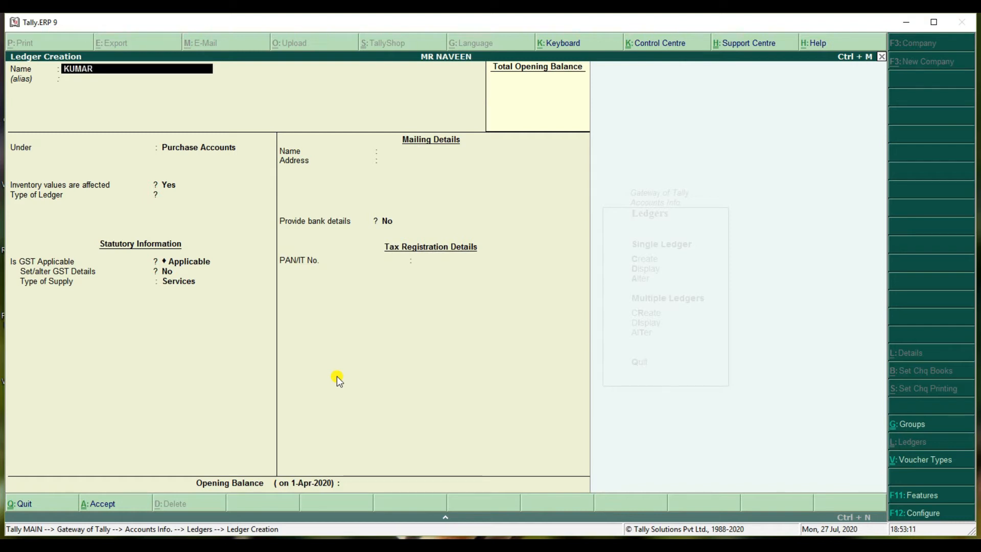
{"action": "type", "text": " MOBILES"}
{"action": "key", "text": "Return"}
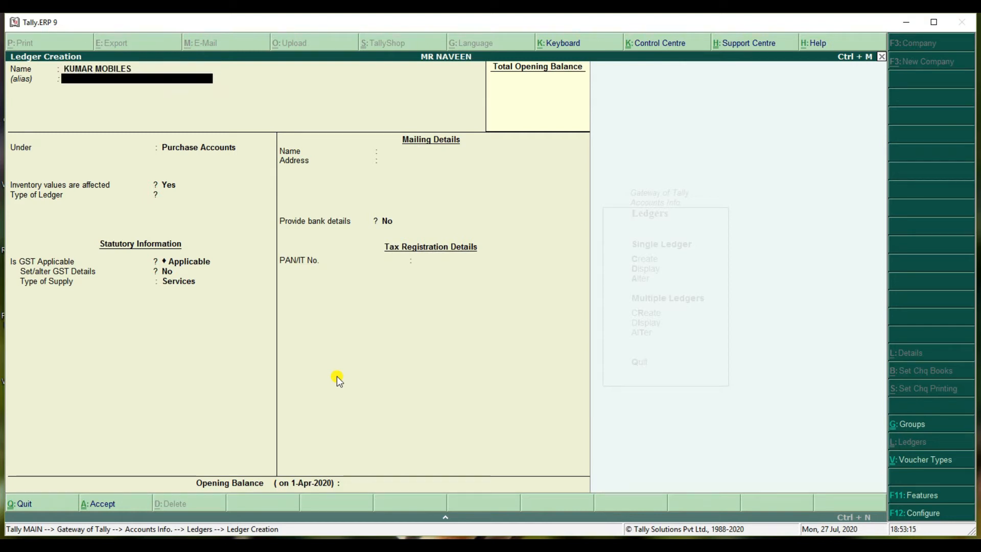
{"action": "key", "text": "Return"}
{"action": "type", "text": "S"}
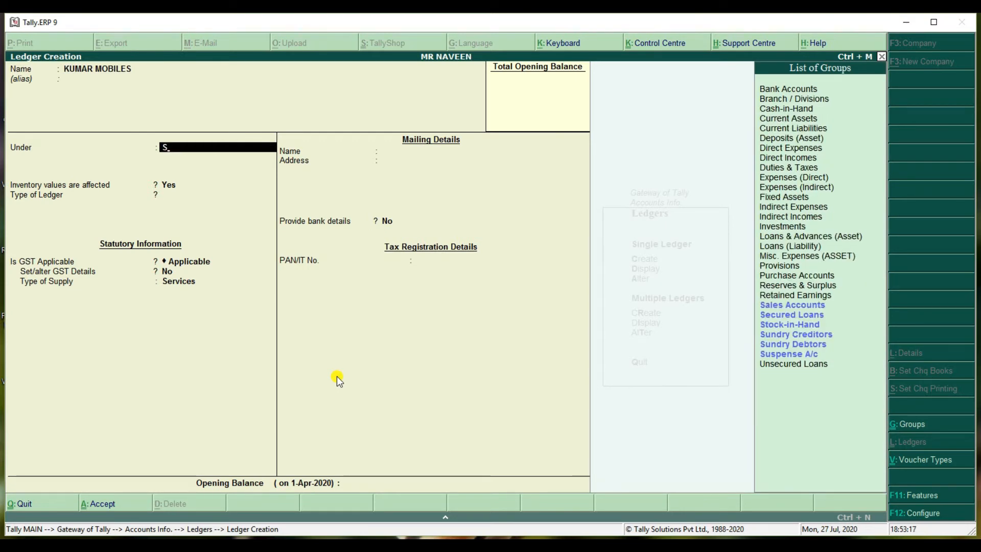
{"action": "key", "text": "Down"}
{"action": "key", "text": "Down"}
{"action": "key", "text": "Down"}
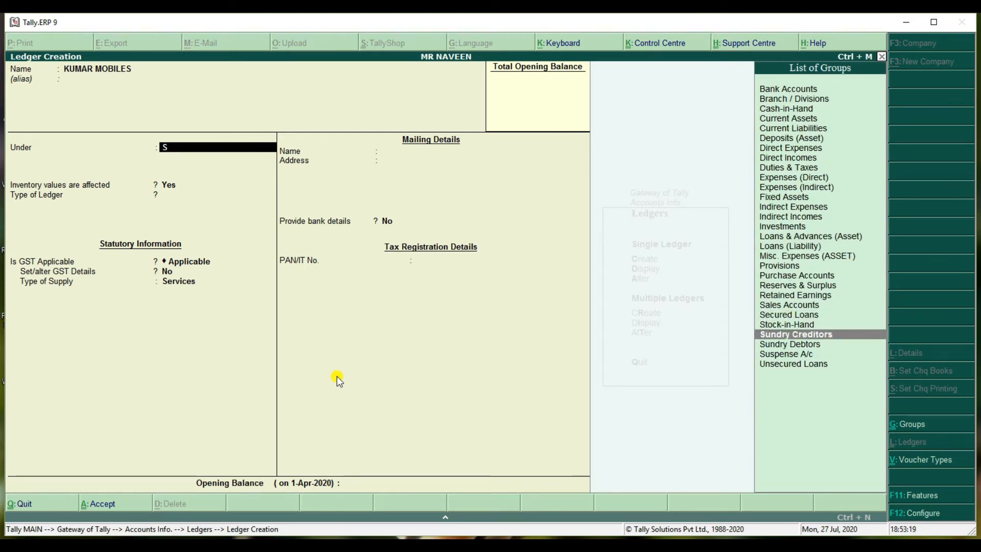
{"action": "key", "text": "Return"}
Save the KUMAR MOBILES ledger with Andhra Pradesh as the state, Regular registration, and no GSTIN or opening balance.
{"action": "key", "text": "Return"}
{"action": "key", "text": "Return"}
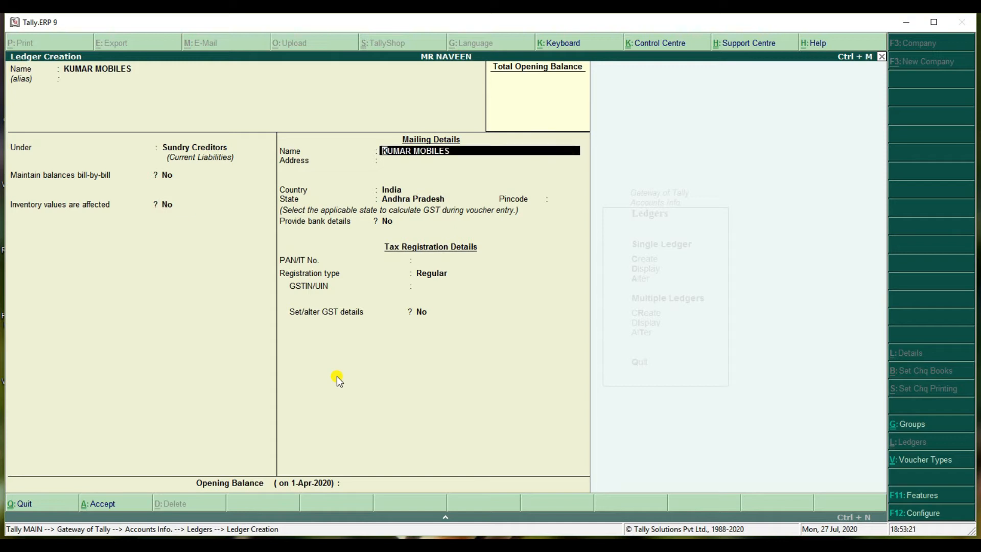
{"action": "key", "text": "Return"}
{"action": "key", "text": "Return"}
{"action": "key", "text": "Return"}
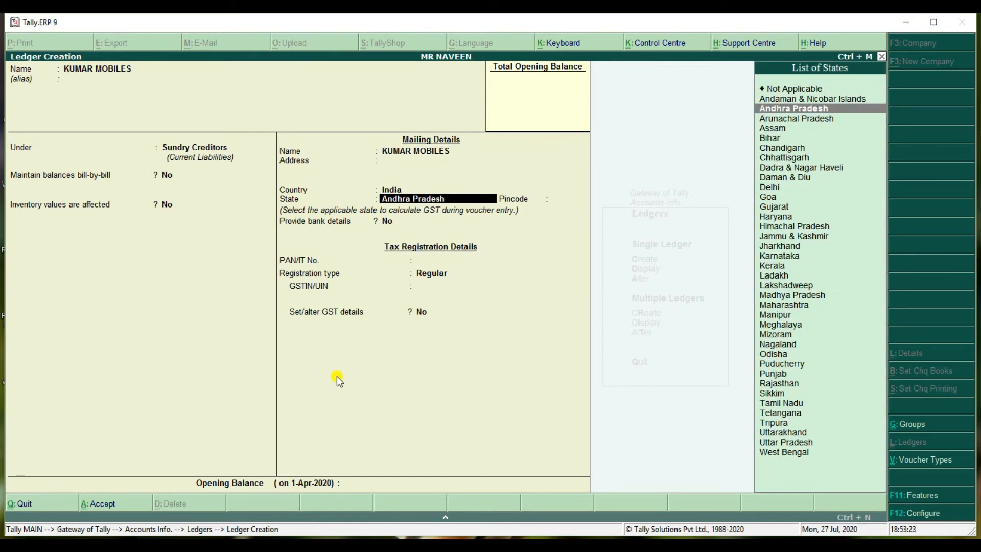
{"action": "key", "text": "Return"}
{"action": "key", "text": "Return"}
{"action": "key", "text": "Return"}
{"action": "key", "text": "Return"}
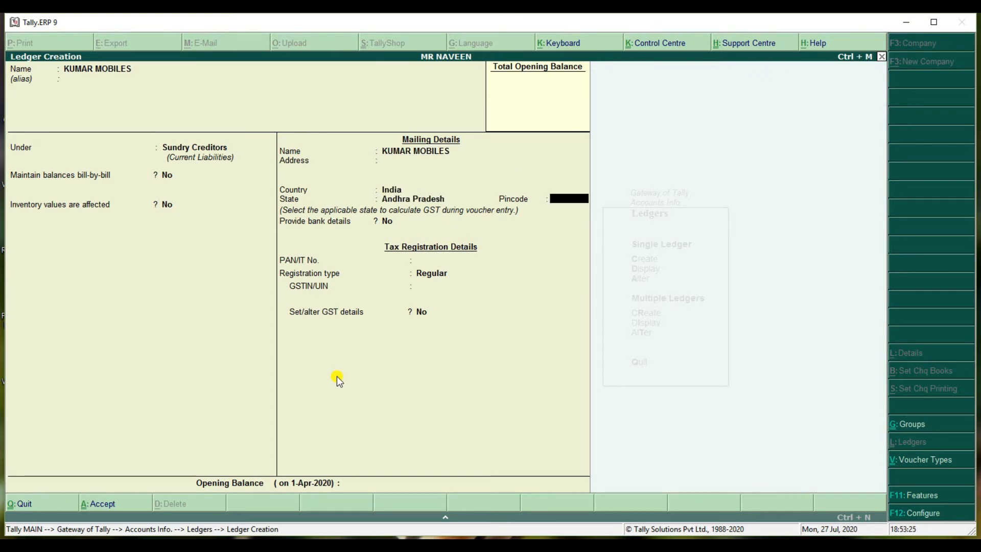
{"action": "key", "text": "Return"}
{"action": "key", "text": "Return"}
{"action": "key", "text": "Return"}
{"action": "key", "text": "Return"}
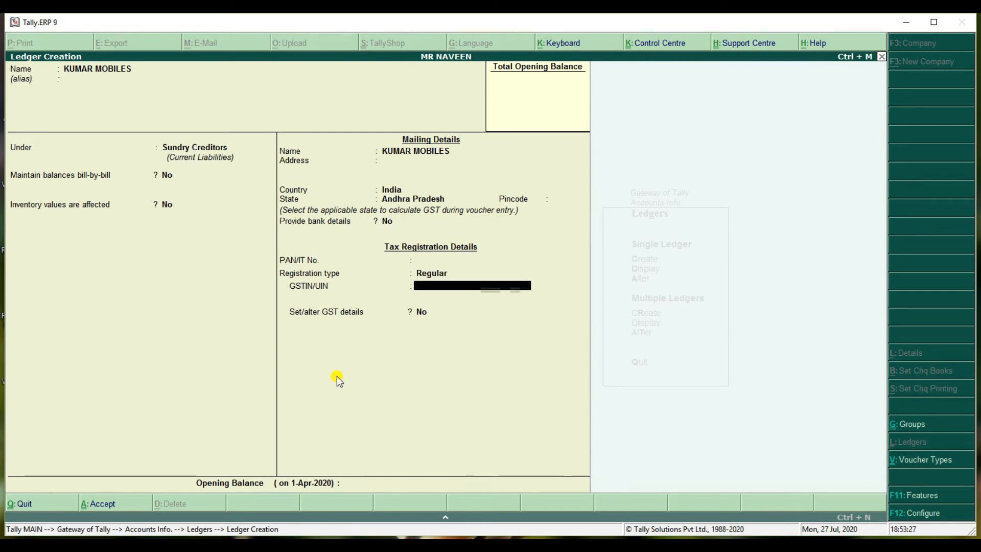
{"action": "key", "text": "Return"}
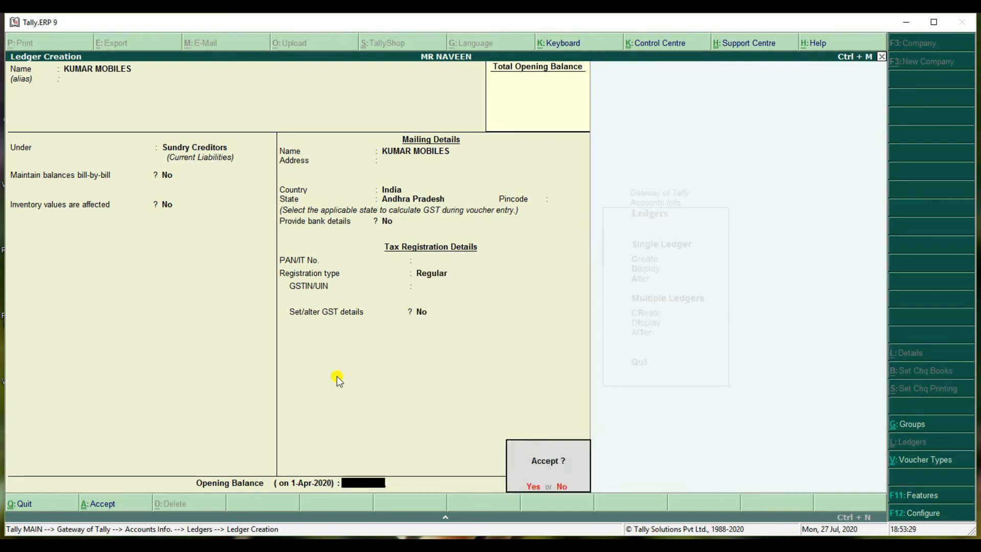
{"action": "key", "text": "Return"}
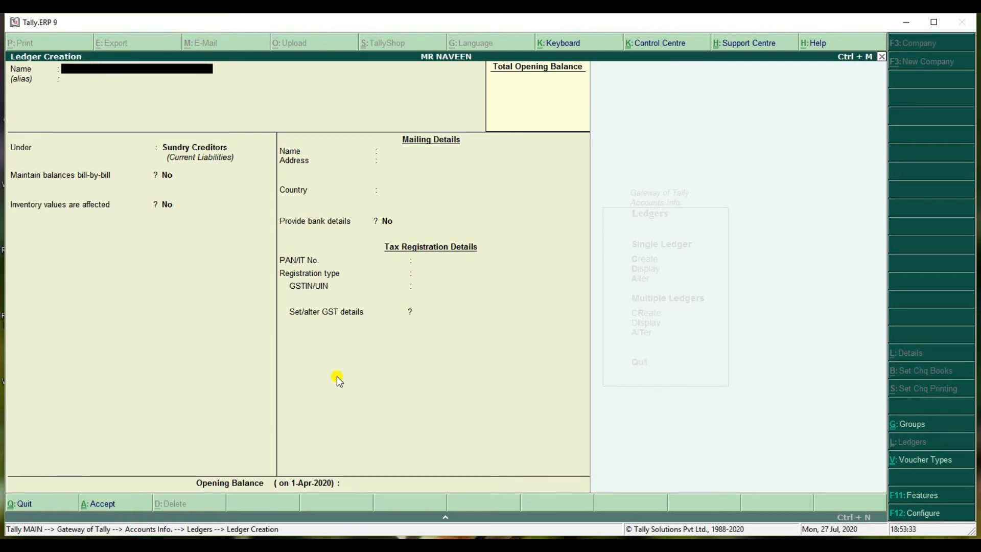
Create a ledger named SBI under Bank Accounts and save it without account number or IFS code.
{"action": "type", "text": "SB"}
{"action": "key", "text": "Return"}
{"action": "key", "text": "Return"}
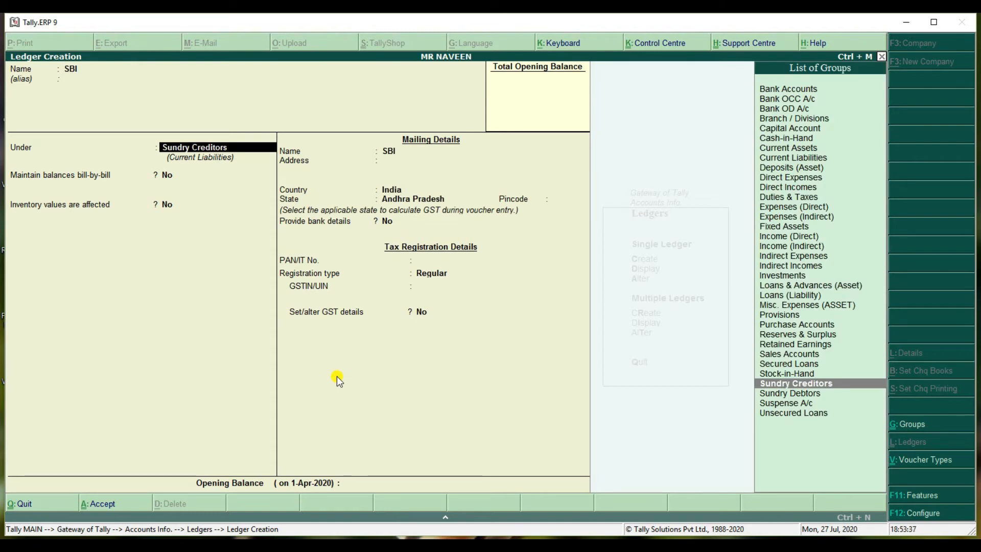
{"action": "type", "text": "B"}
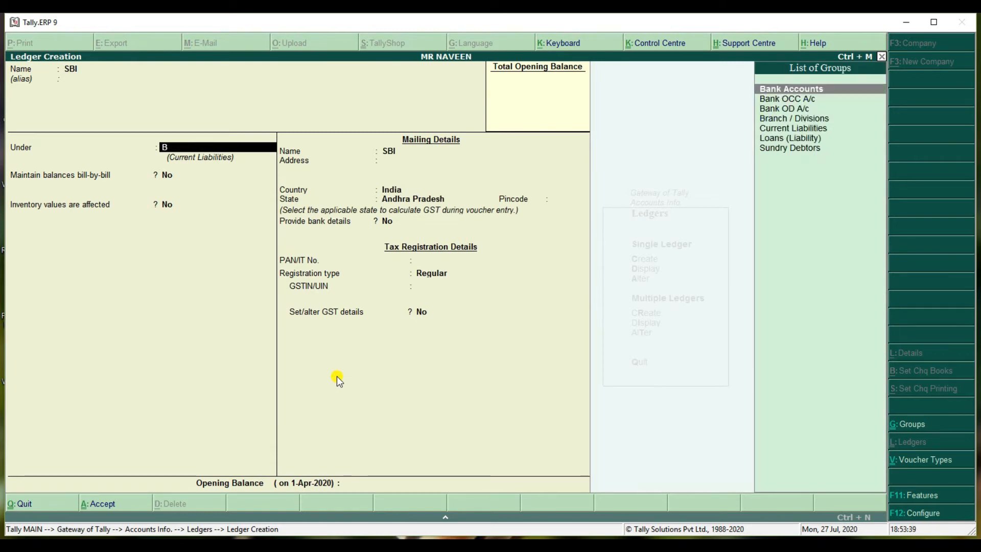
{"action": "key", "text": "Return"}
{"action": "key", "text": "Return"}
{"action": "key", "text": "Return"}
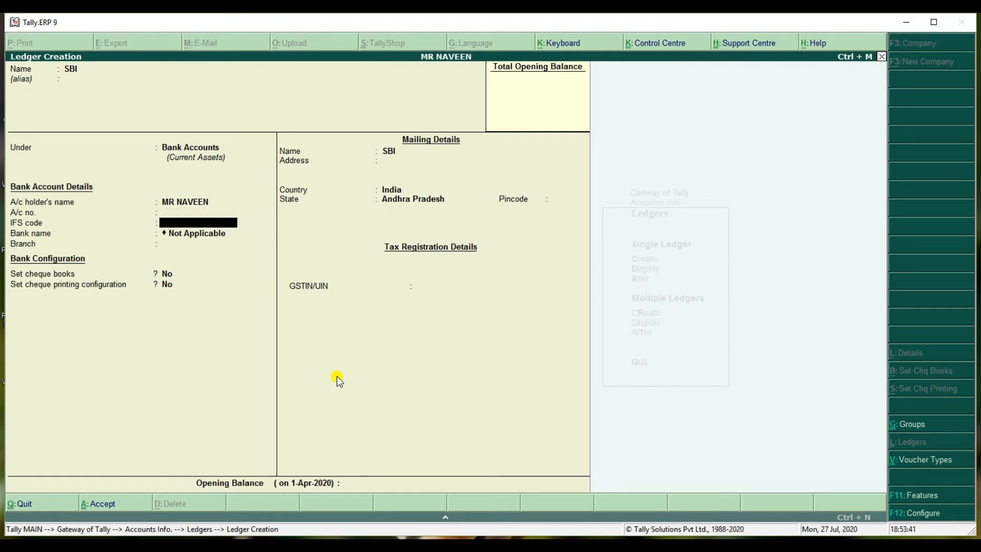
{"action": "key", "text": "ctrl+a"}
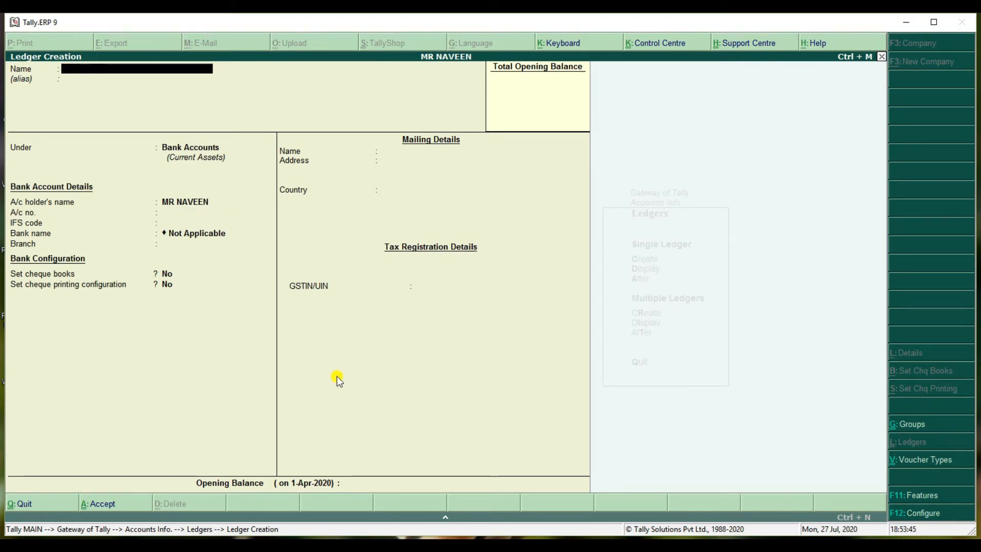
Name the next ledger POWER BILL PAID and place it under Indirect Expenses.
{"action": "type", "text": "O"}
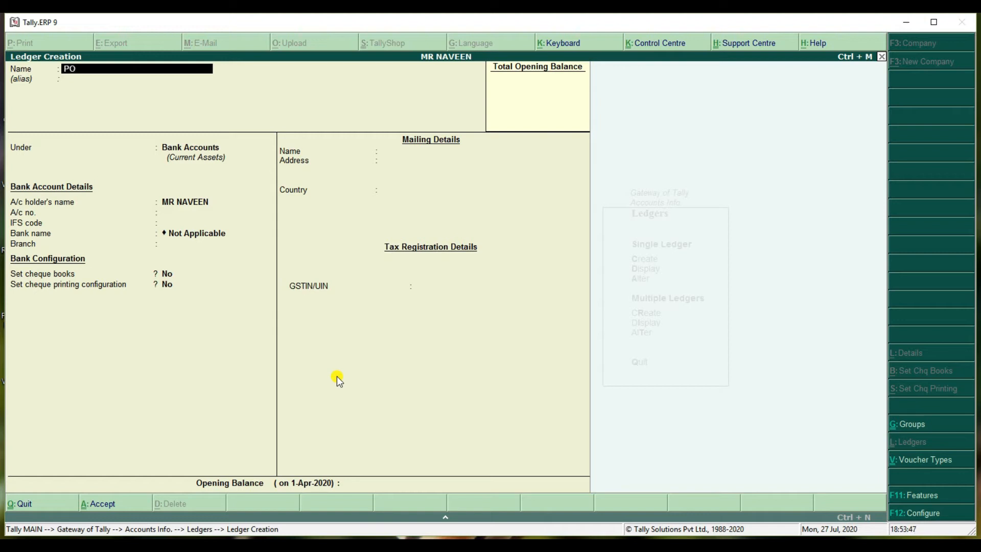
{"action": "type", "text": "WER B"}
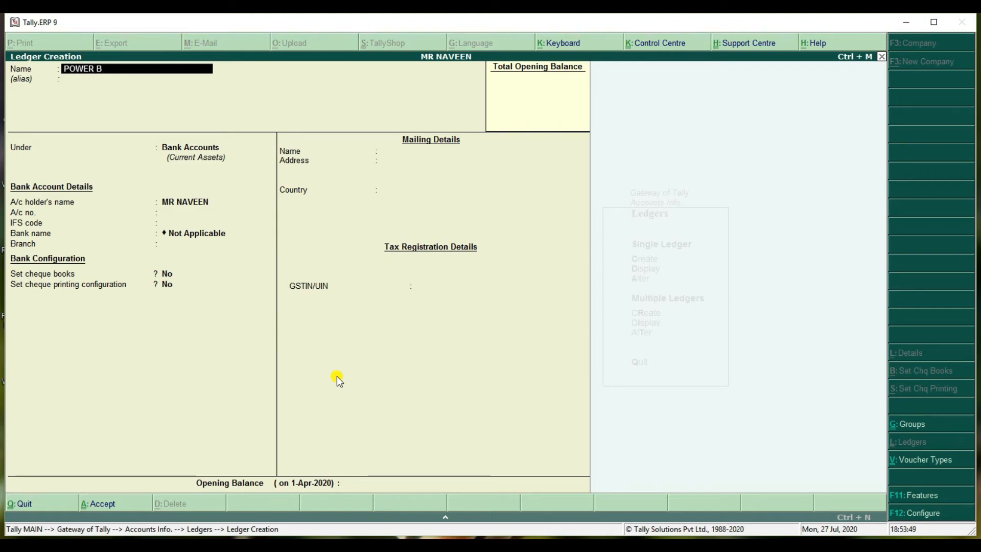
{"action": "type", "text": "ILL PAID"}
{"action": "key", "text": "Return"}
{"action": "key", "text": "Return"}
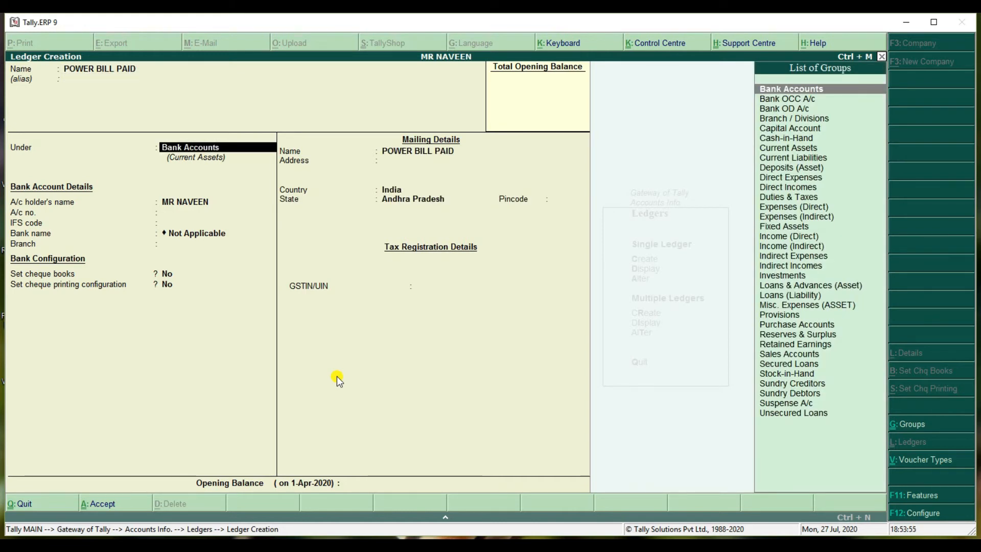
{"action": "type", "text": "IN"}
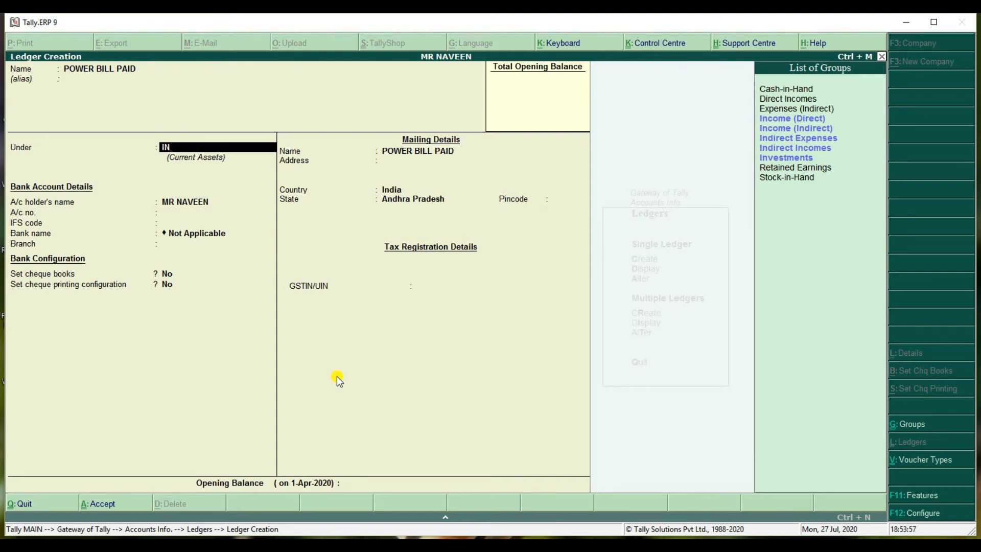
{"action": "key", "text": "Down"}
{"action": "key", "text": "Down"}
{"action": "key", "text": "Down"}
{"action": "key", "text": "Return"}
Save the POWER BILL PAID ledger with inventory values unaffected, GST Applicable, Services as the supply type and no opening balance.
{"action": "key", "text": "Return"}
{"action": "key", "text": "Return"}
{"action": "key", "text": "Return"}
{"action": "key", "text": "Return"}
{"action": "key", "text": "Return"}
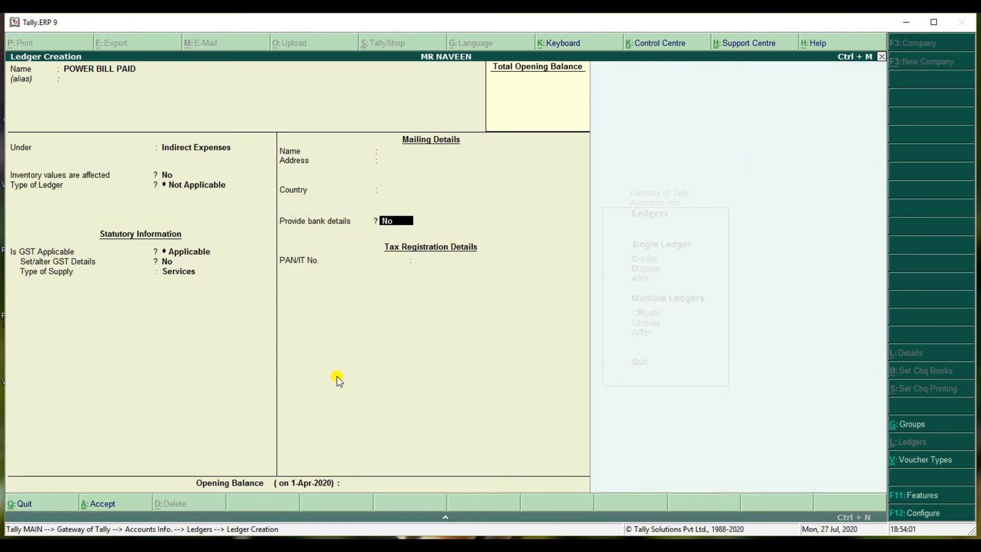
{"action": "key", "text": "Return"}
{"action": "key", "text": "Return"}
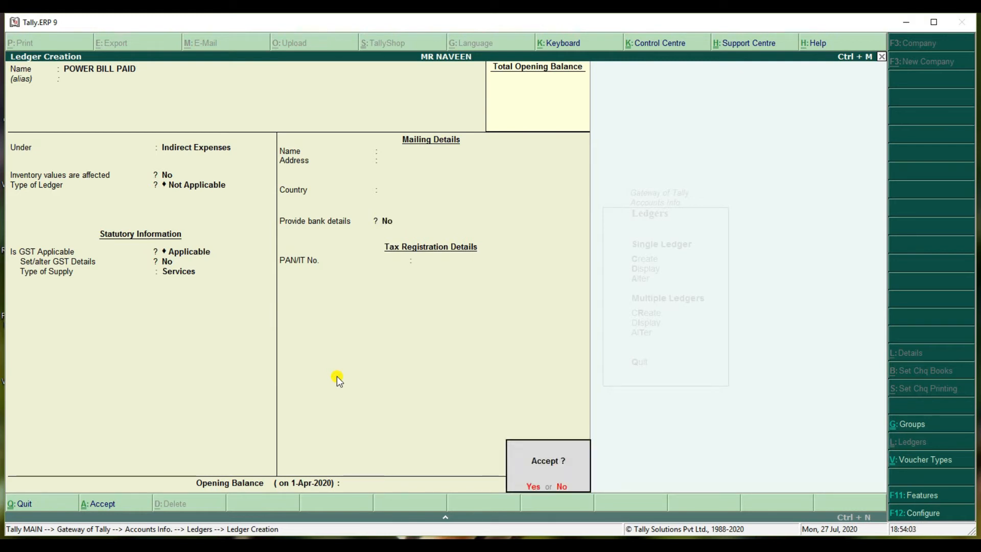
{"action": "key", "text": "Return"}
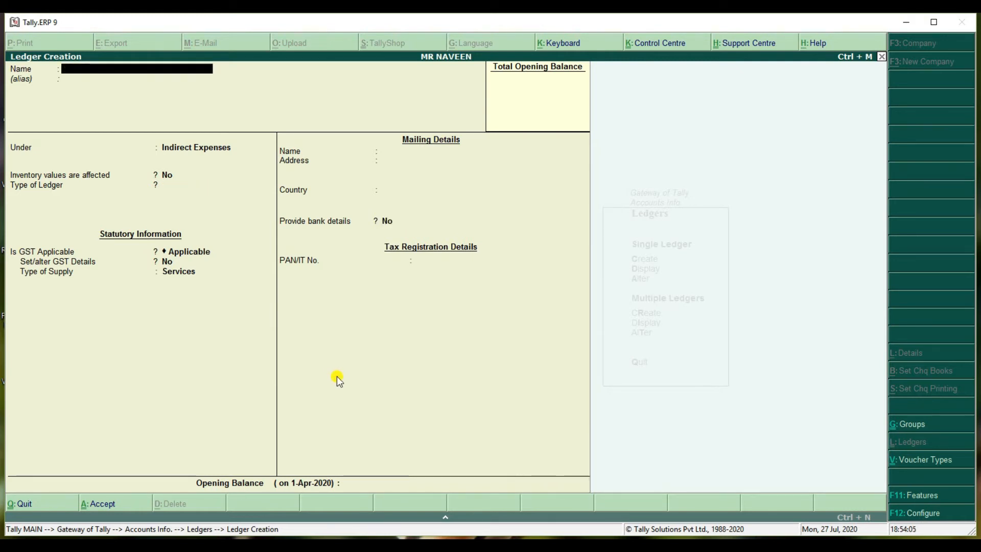
Create a ledger named SALES under Sales Accounts with inventory values affected and save it.
{"action": "type", "text": "SALES"}
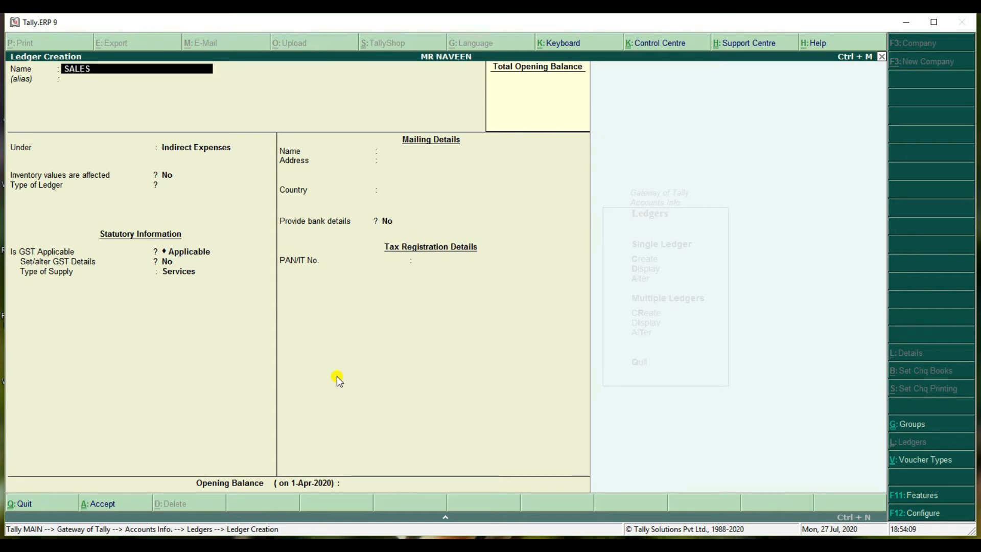
{"action": "key", "text": "Return"}
{"action": "key", "text": "Return"}
{"action": "key", "text": "Return"}
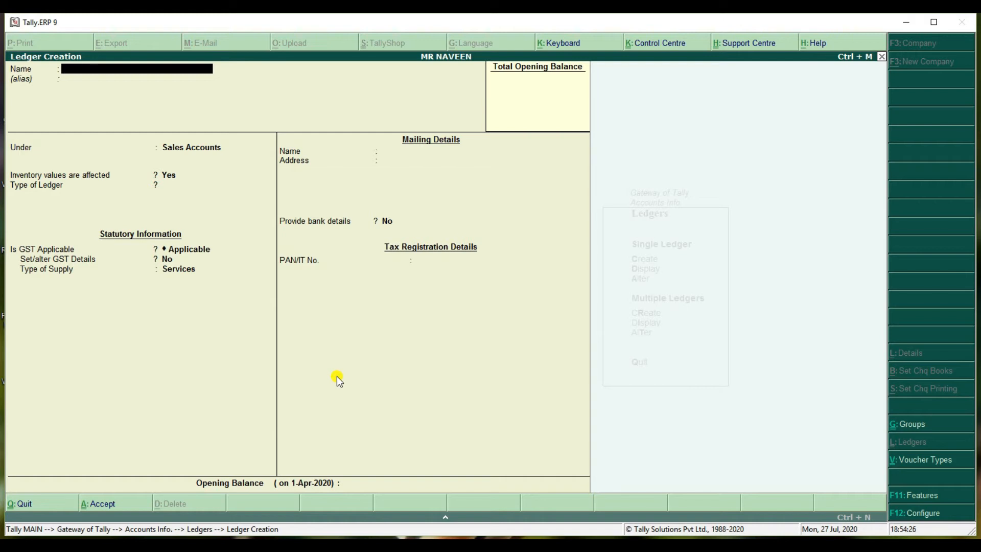
Name the next ledger SURYA TECH and place it under Sundry Debtors.
{"action": "type", "text": "SURYA TECH"}
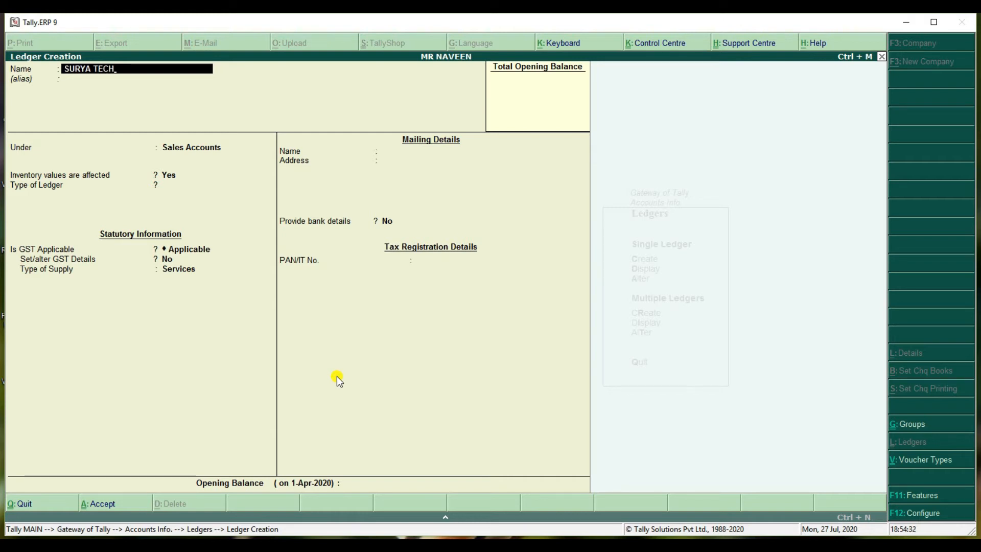
{"action": "key", "text": "Return"}
{"action": "key", "text": "Return"}
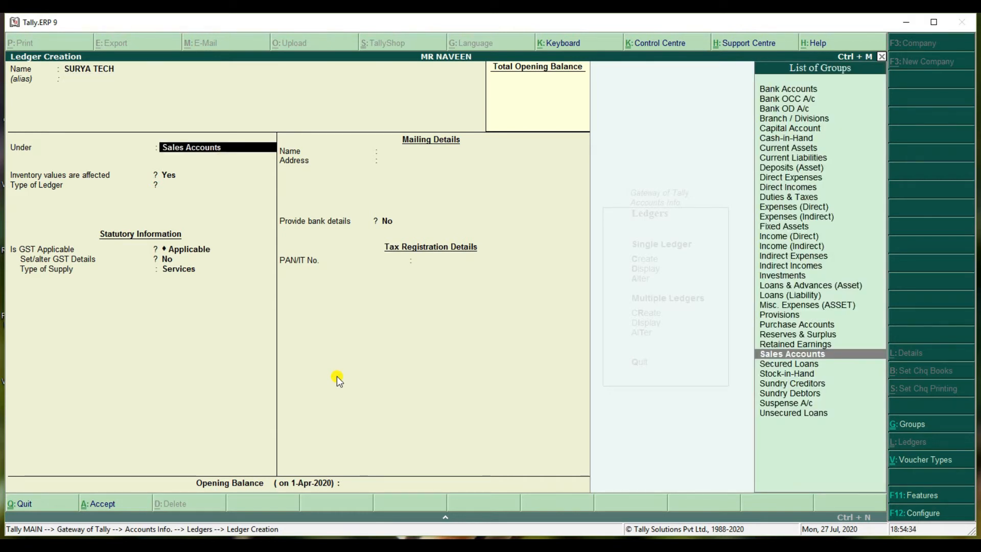
{"action": "type", "text": "SUN"}
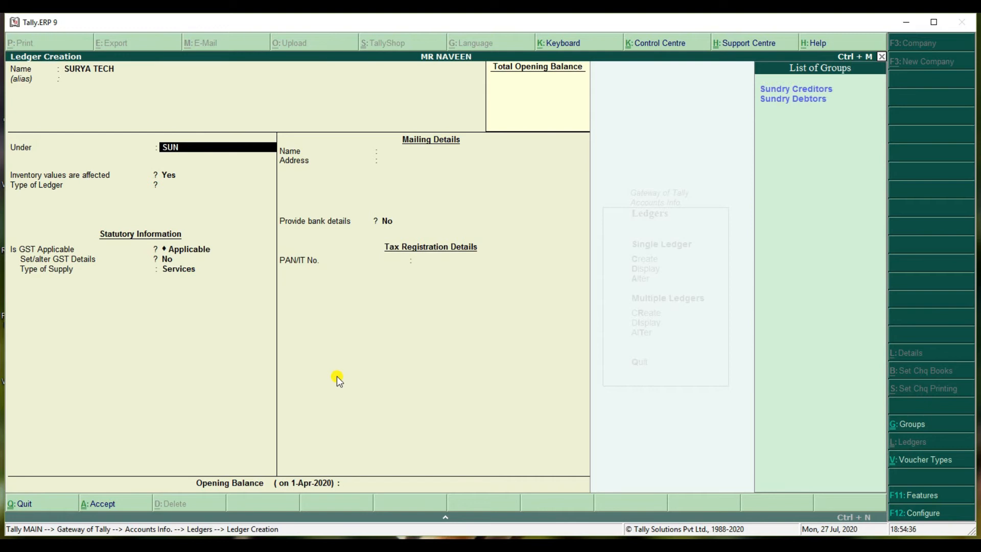
{"action": "key", "text": "Down"}
{"action": "key", "text": "Return"}
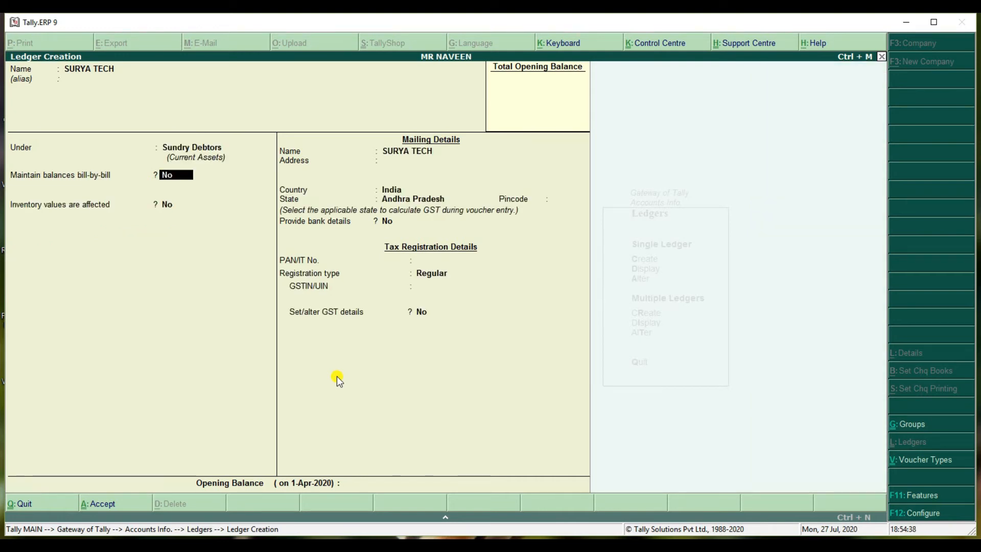
Save the SURYA TECH ledger without bill-by-bill balances or inventory effect, with state Andhra Pradesh, Regular registration and no GSTIN.
{"action": "key", "text": "Return"}
{"action": "key", "text": "Return"}
{"action": "key", "text": "Return"}
{"action": "key", "text": "Return"}
{"action": "key", "text": "Return"}
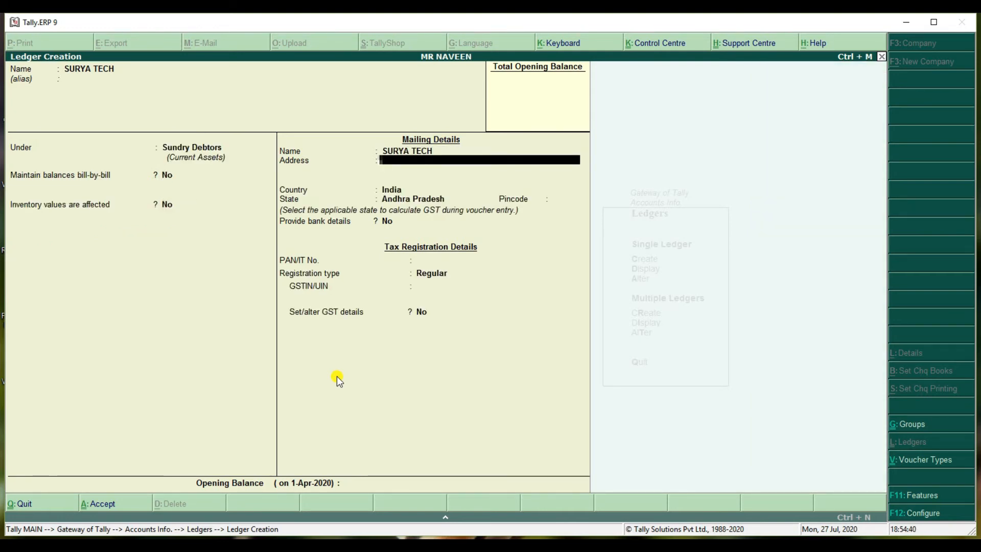
{"action": "key", "text": "Return"}
{"action": "key", "text": "Return"}
{"action": "key", "text": "Return"}
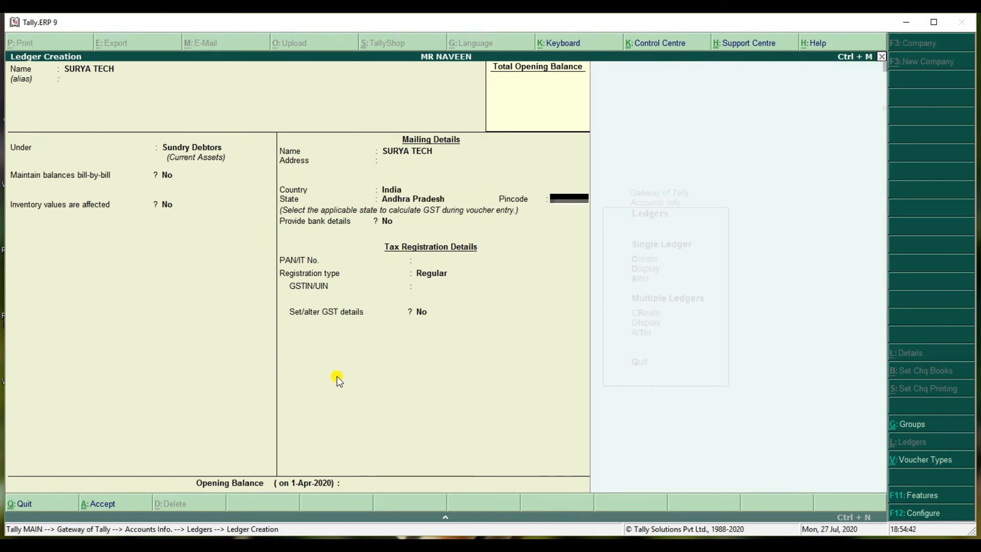
{"action": "key", "text": "Return"}
{"action": "key", "text": "Return"}
{"action": "key", "text": "Return"}
{"action": "key", "text": "Return"}
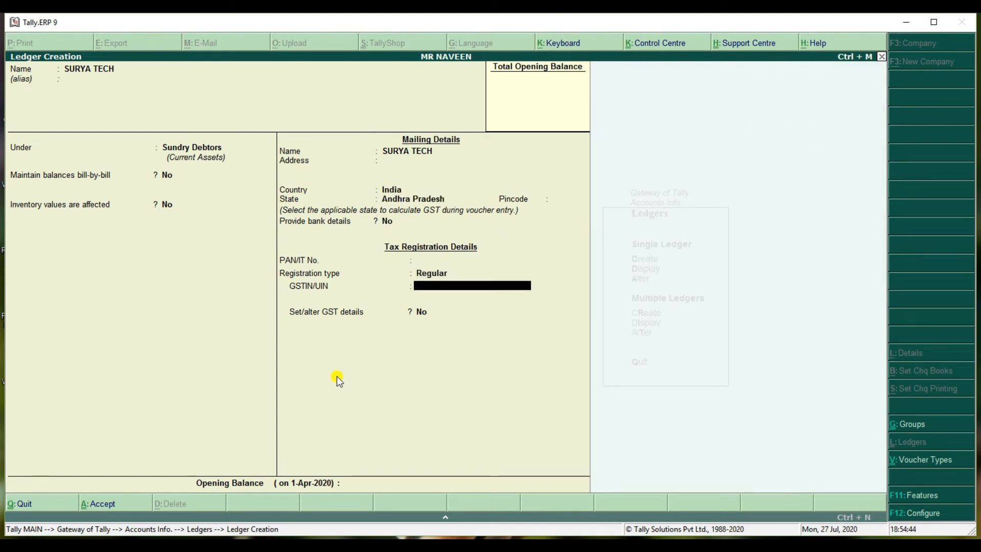
{"action": "key", "text": "Return"}
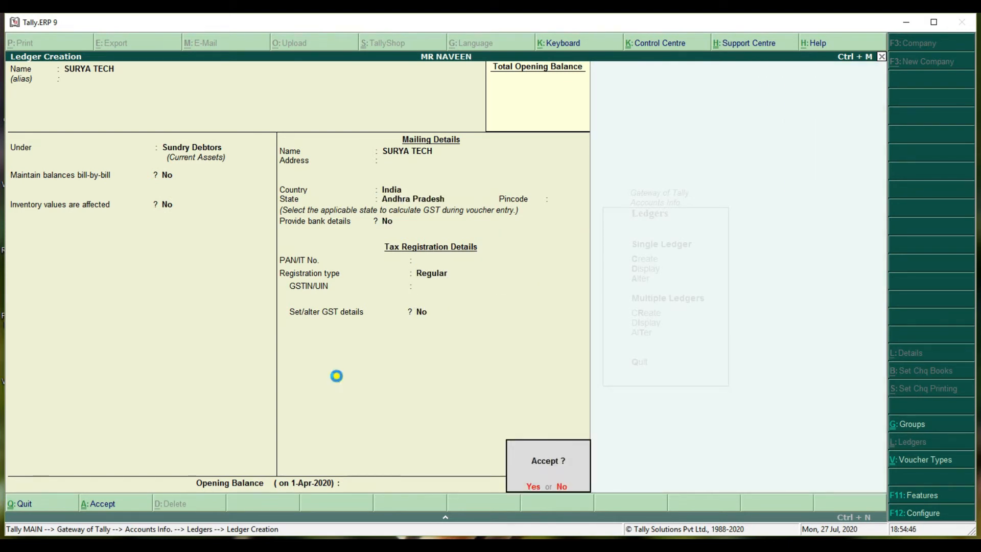
{"action": "key", "text": "Return"}
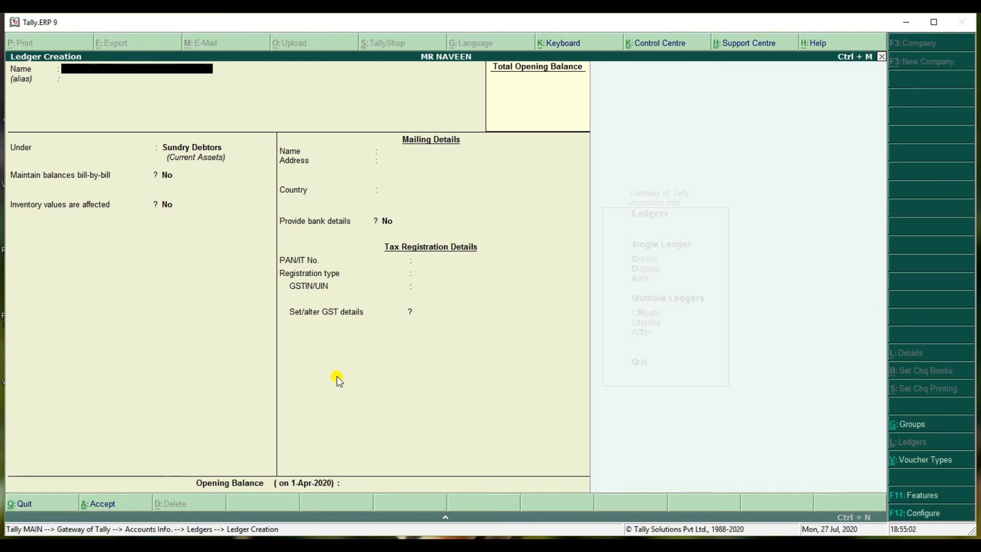
Create a ledger named INTERNET BILL PAID under Indirect Expenses with inventory values unaffected and GST Not Applicable, and save it.
{"action": "type", "text": "INTERNET BILL PAID"}
{"action": "key", "text": "Return"}
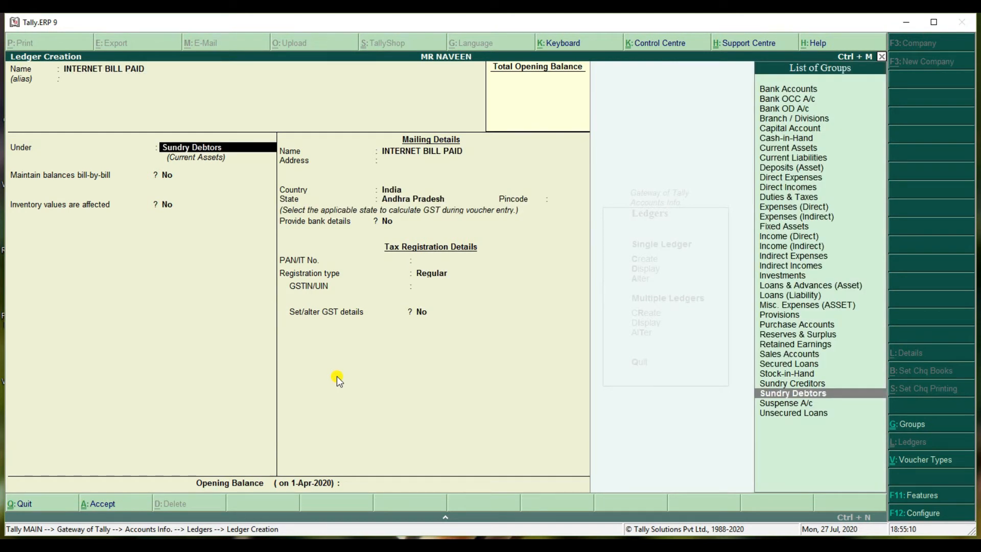
{"action": "type", "text": "IN"}
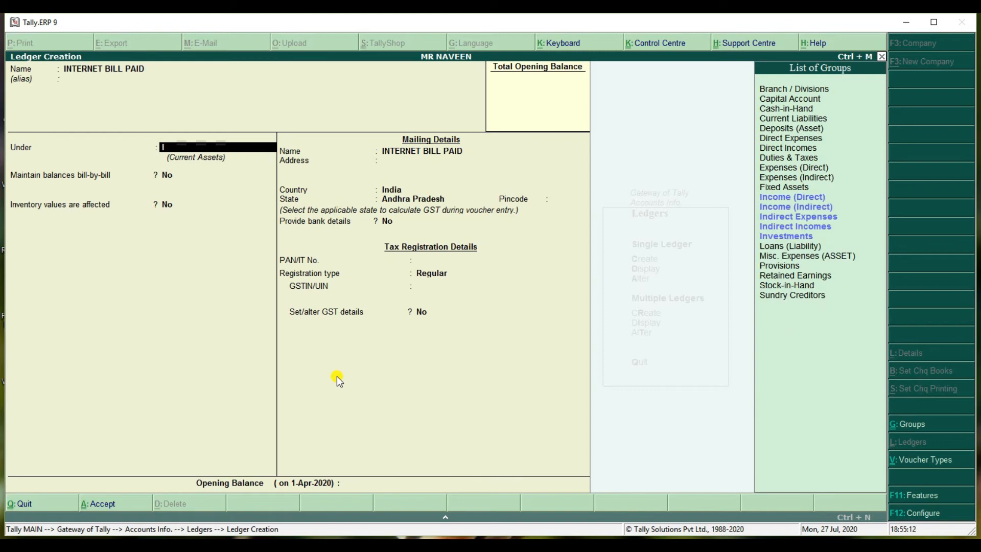
{"action": "key", "text": "Down"}
{"action": "key", "text": "Down"}
{"action": "key", "text": "Down"}
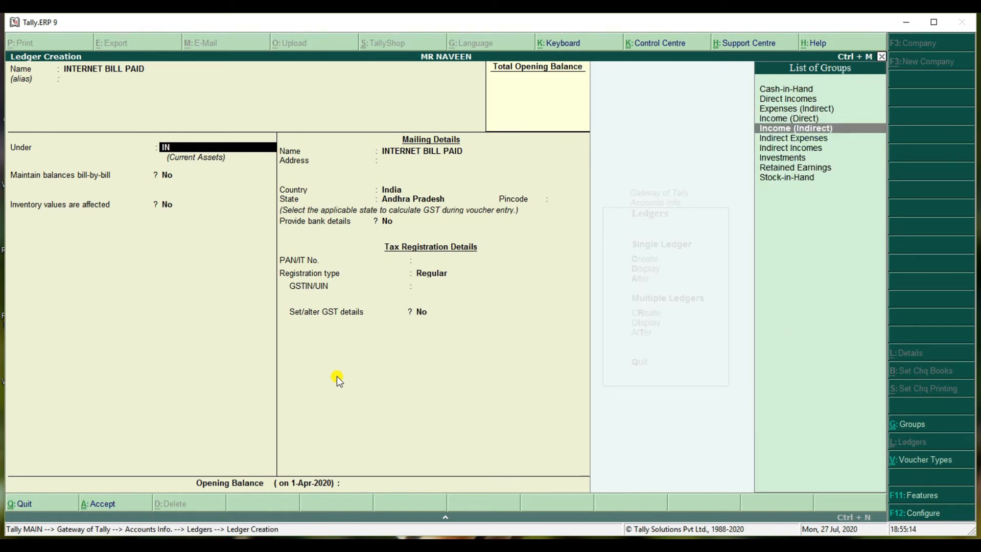
{"action": "key", "text": "Return"}
{"action": "key", "text": "Return"}
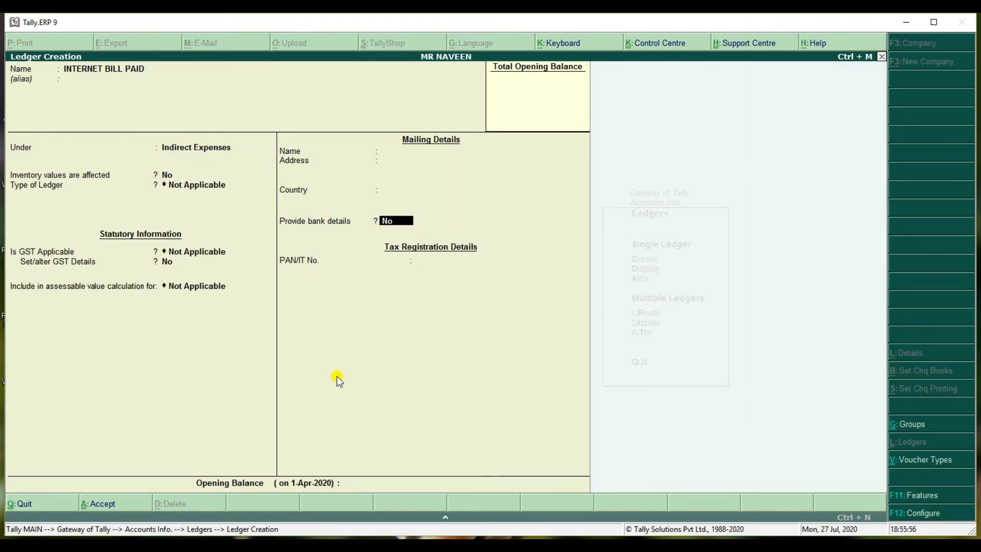
{"action": "key", "text": "ctrl+a"}
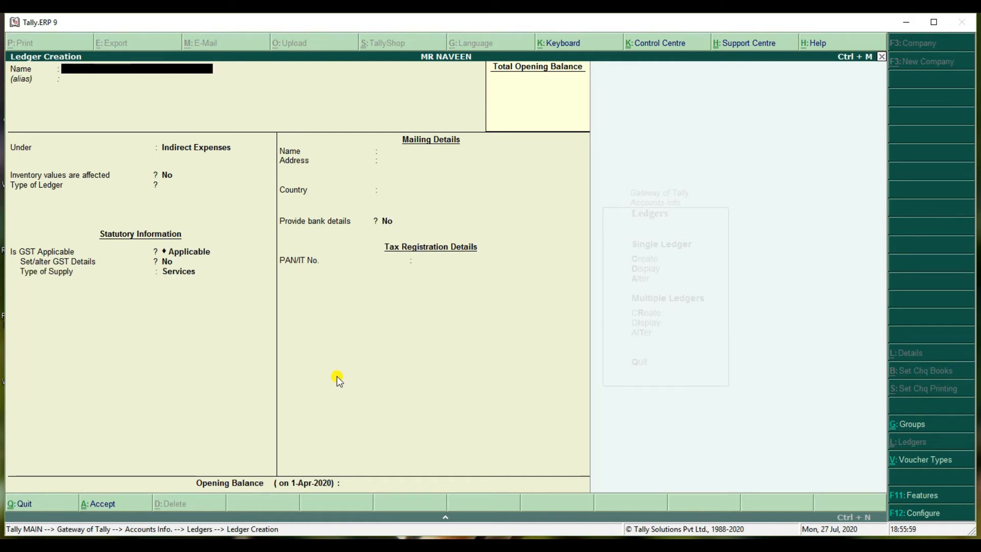
Name the next ledger SGST and place it under Duties & Taxes.
{"action": "type", "text": "SGST"}
{"action": "key", "text": "Return"}
{"action": "key", "text": "Return"}
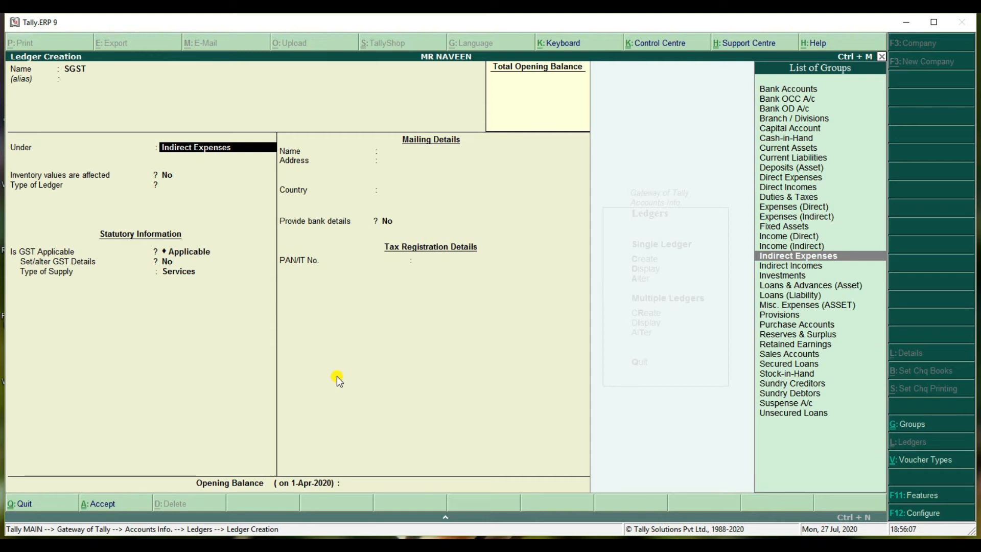
{"action": "type", "text": "D"}
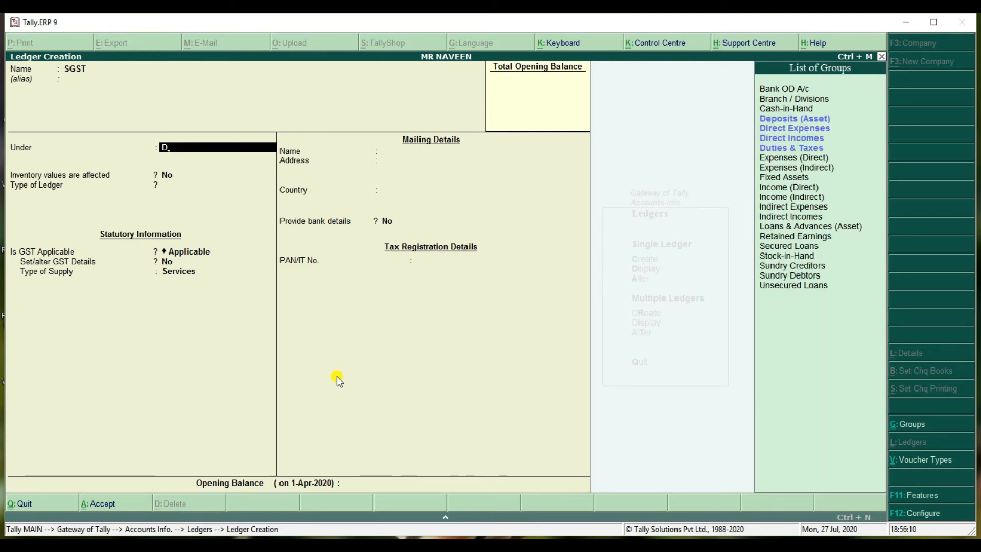
{"action": "key", "text": "Down"}
{"action": "key", "text": "Down"}
{"action": "key", "text": "Down"}
{"action": "key", "text": "Down"}
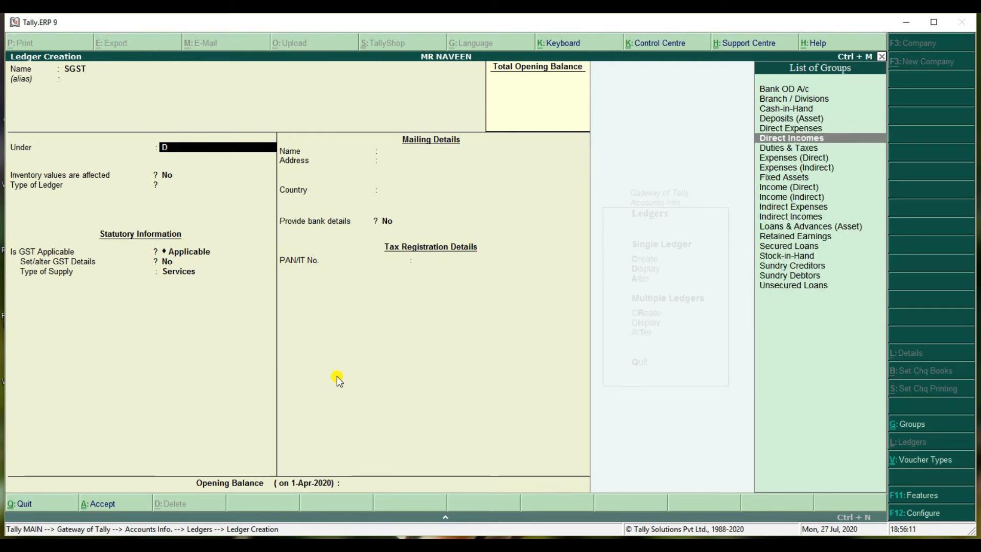
{"action": "key", "text": "Return"}
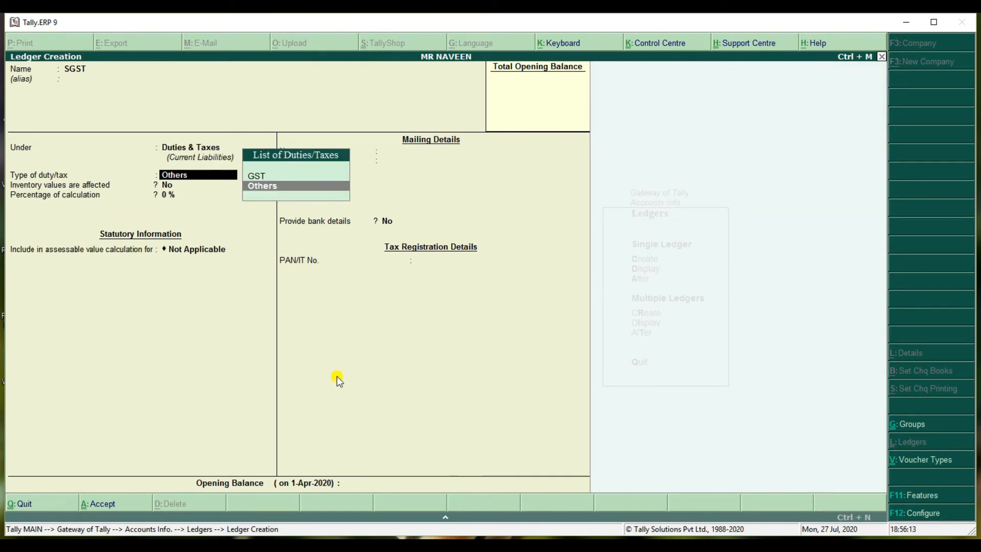
Set the SGST ledger's duty type to GST and tax type to State Tax, keep 0 % and no rounding method, and save it.
{"action": "key", "text": "Up"}
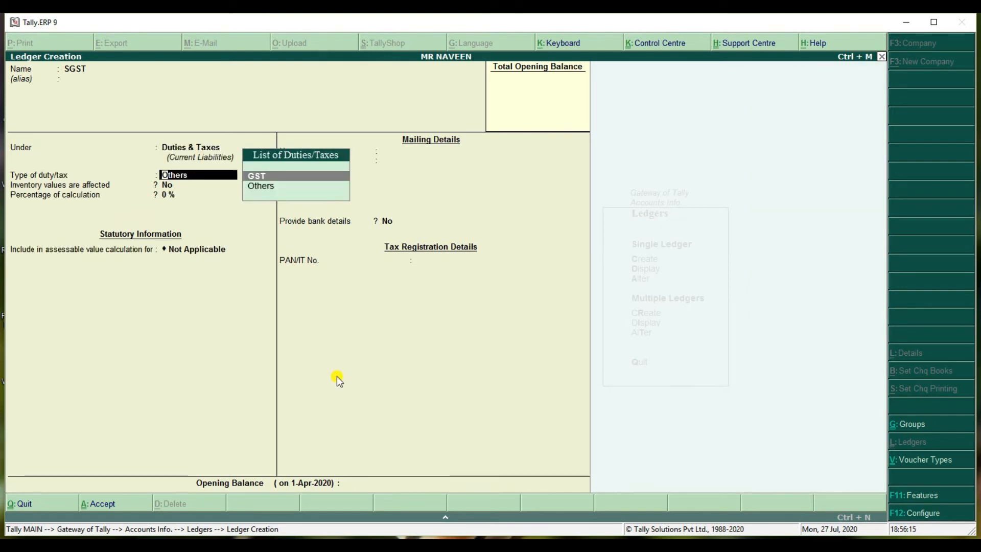
{"action": "key", "text": "Return"}
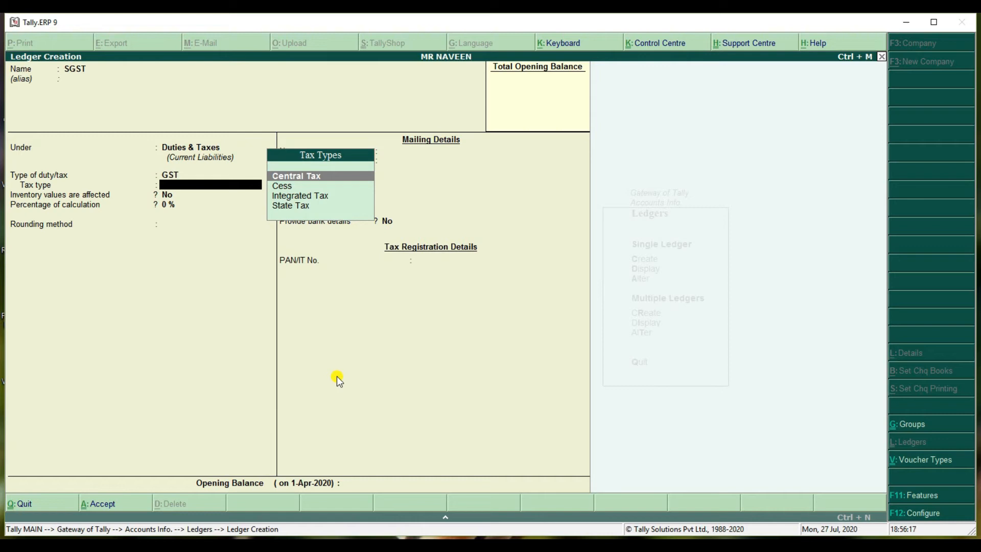
{"action": "key", "text": "Down"}
{"action": "key", "text": "Down"}
{"action": "key", "text": "Down"}
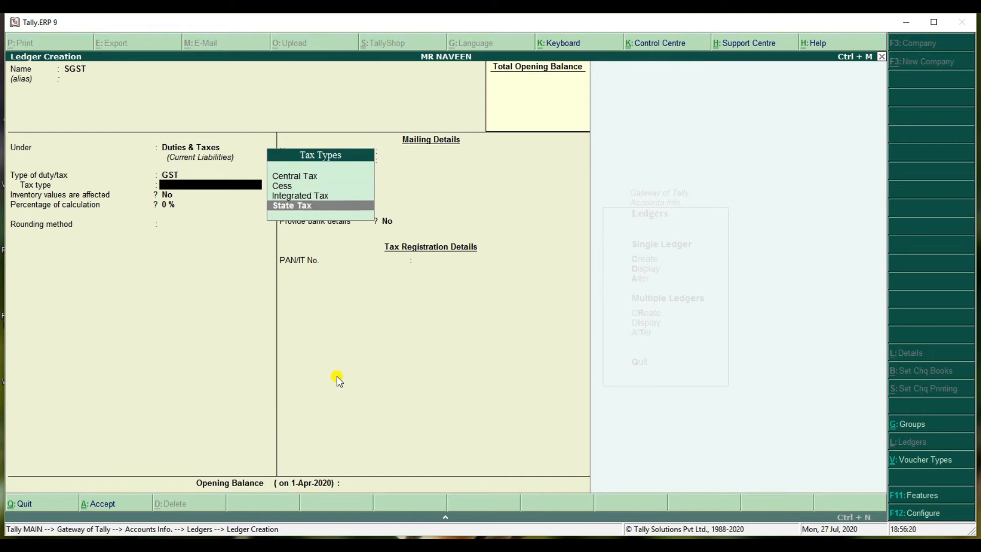
{"action": "key", "text": "Return"}
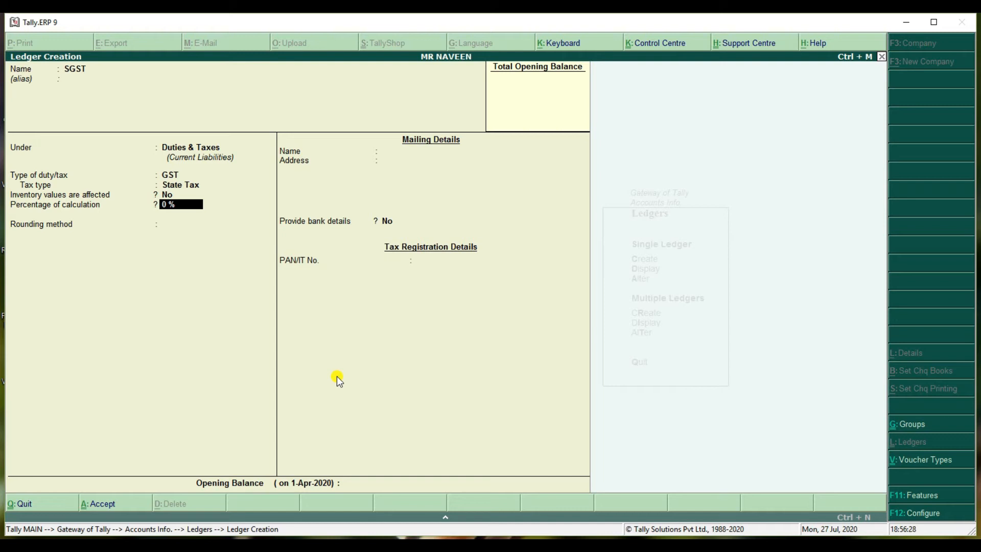
{"action": "key", "text": "Return"}
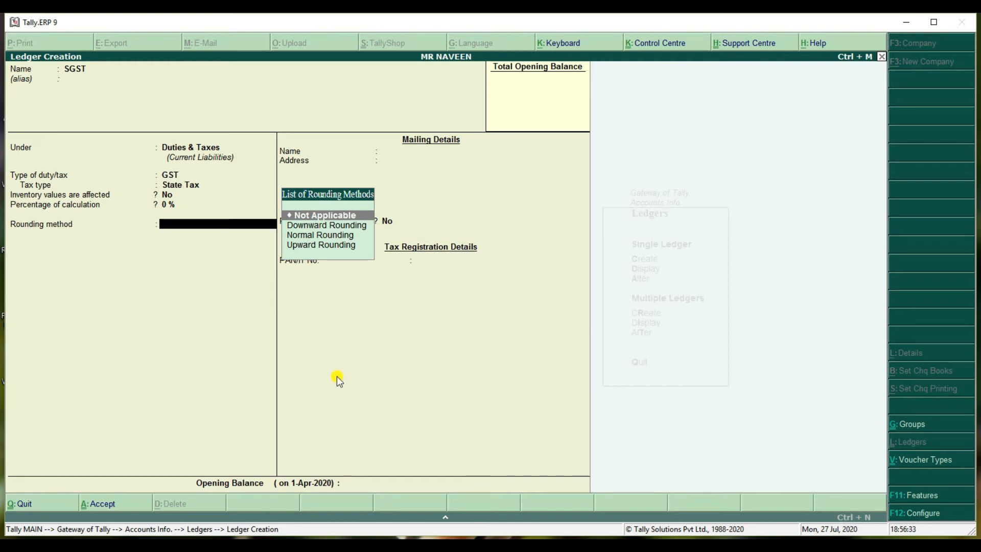
{"action": "key", "text": "Return"}
Name the next ledger CGST, keep it under Duties & Taxes and set its duty type to GST.
{"action": "type", "text": "CGST"}
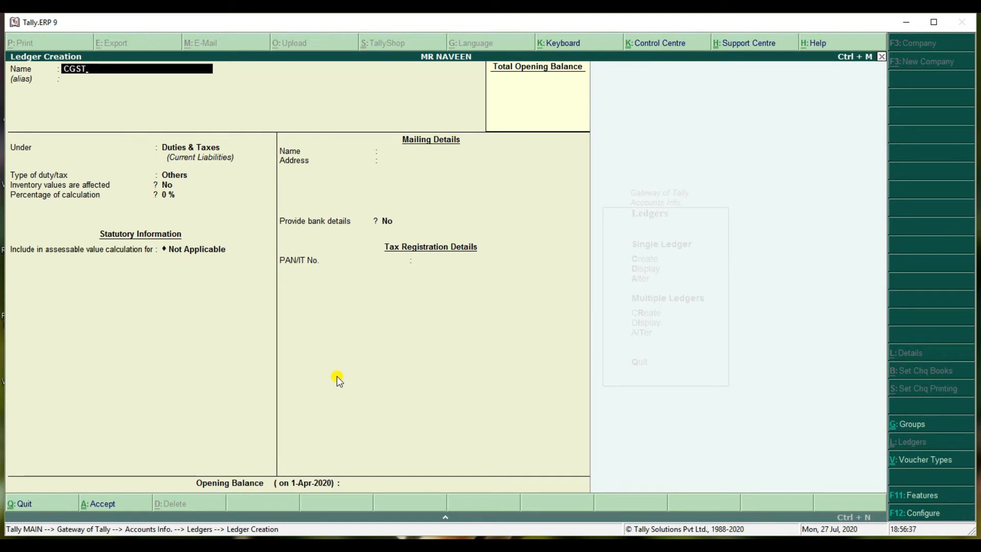
{"action": "key", "text": "Return"}
{"action": "key", "text": "Return"}
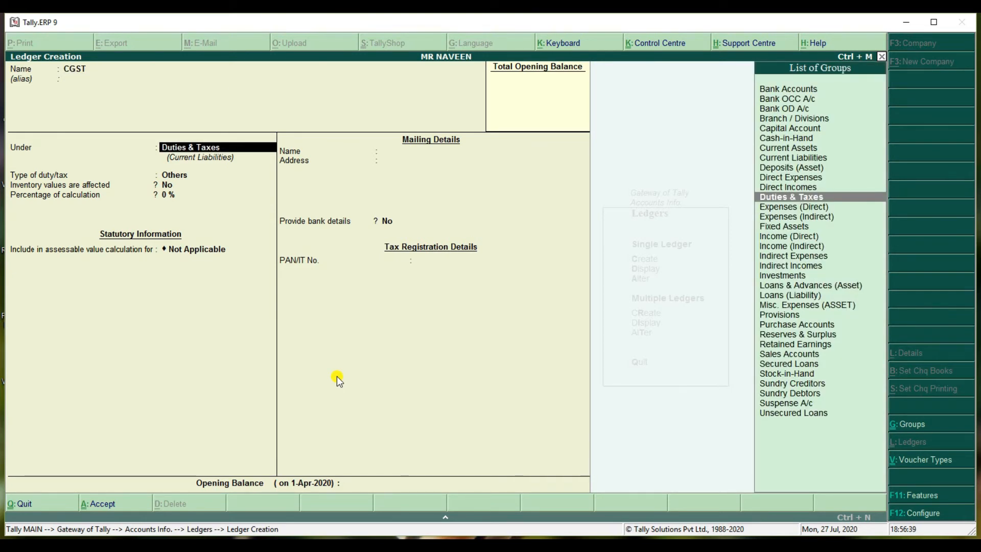
{"action": "key", "text": "Return"}
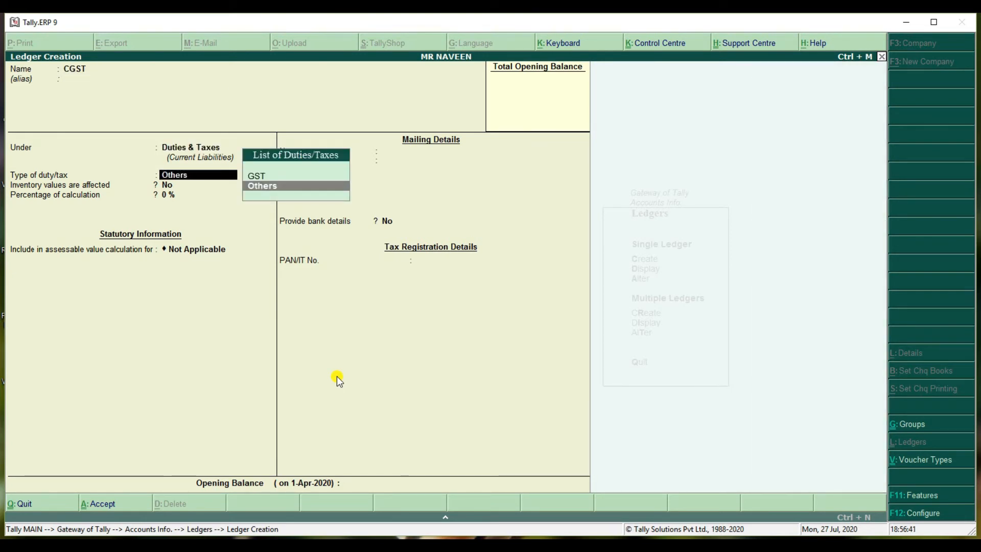
{"action": "key", "text": "Up"}
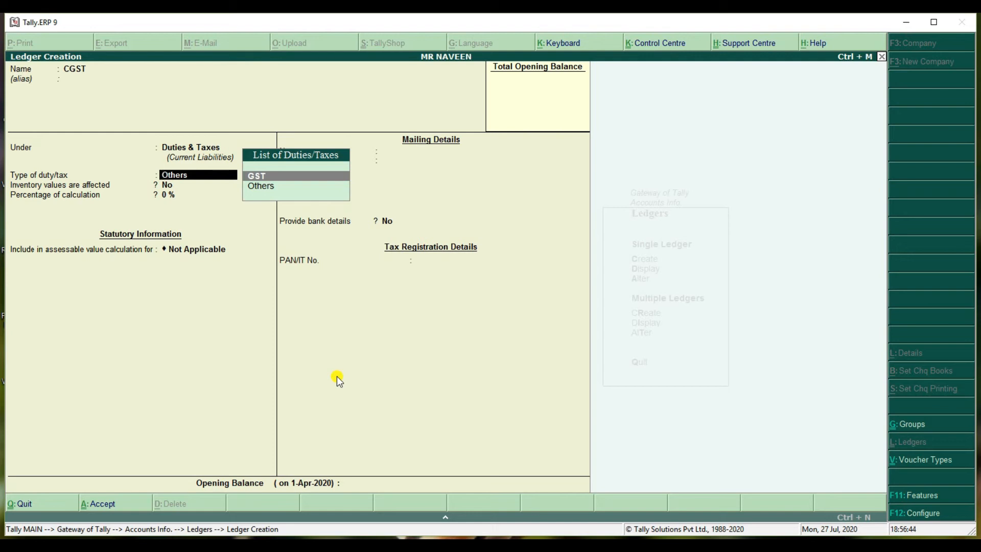
{"action": "key", "text": "Return"}
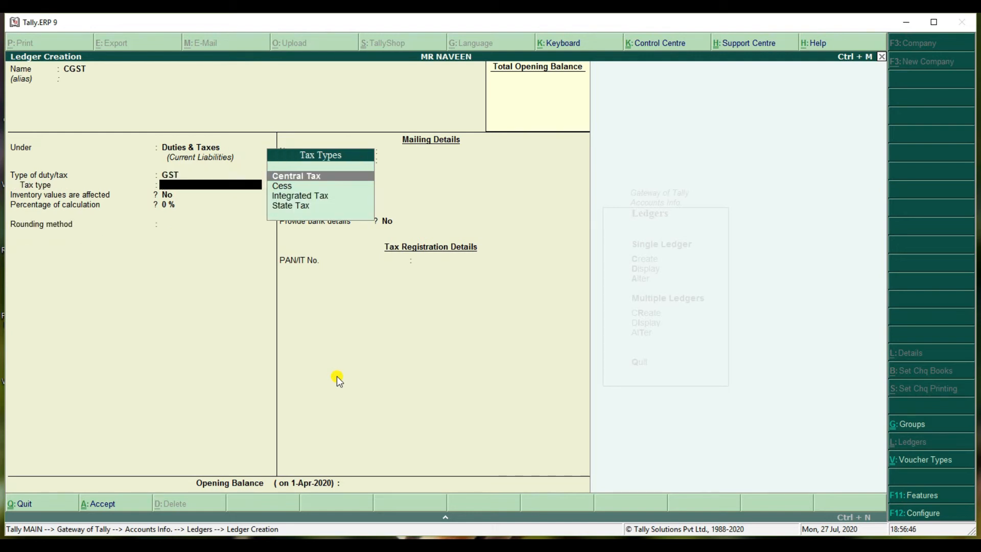
Set the CGST ledger's tax type to Central Tax with 0 % calculation and rounding Not Applicable, and save it.
{"action": "key", "text": "Down"}
{"action": "key", "text": "Down"}
{"action": "key", "text": "Up"}
{"action": "key", "text": "Up"}
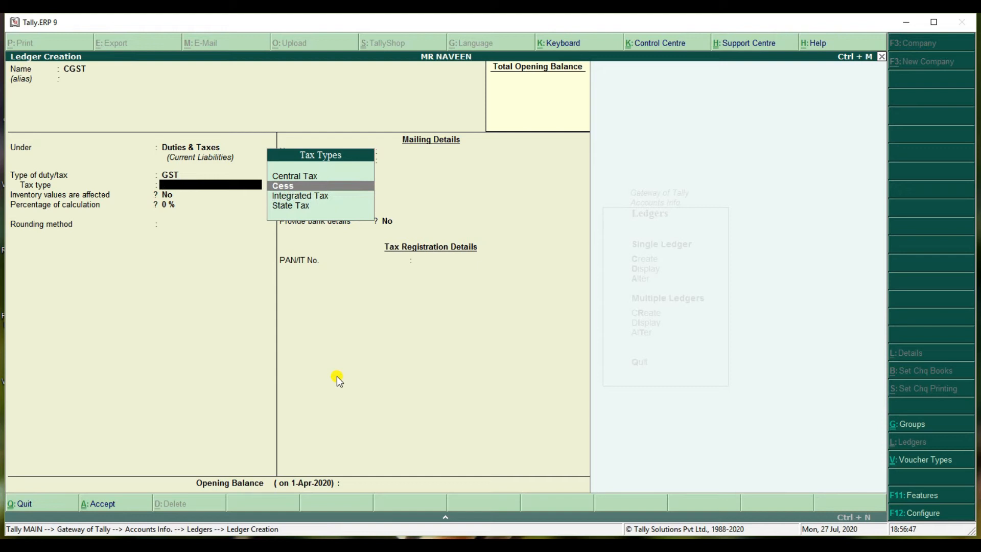
{"action": "key", "text": "Return"}
{"action": "key", "text": "Return"}
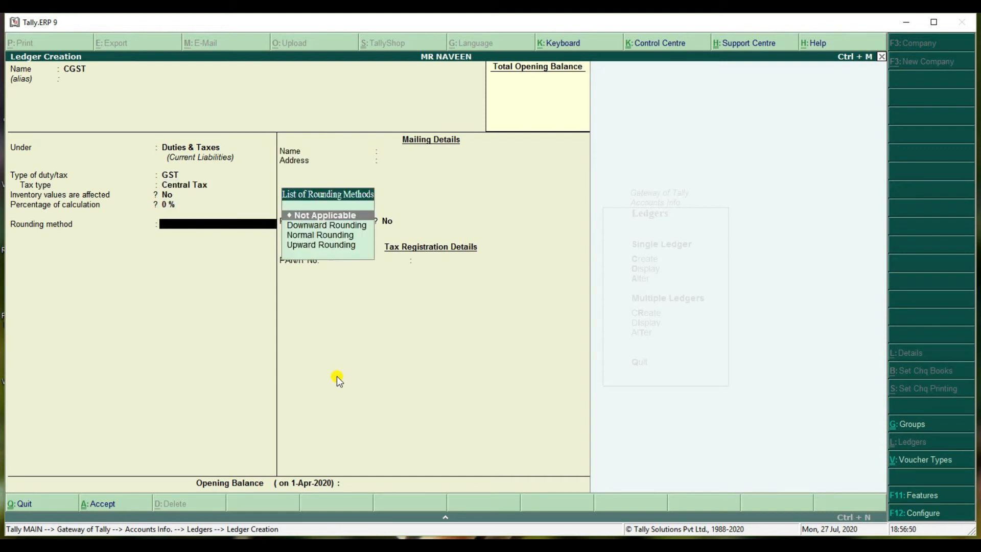
{"action": "key", "text": "Return"}
{"action": "key", "text": "Return"}
{"action": "key", "text": "Return"}
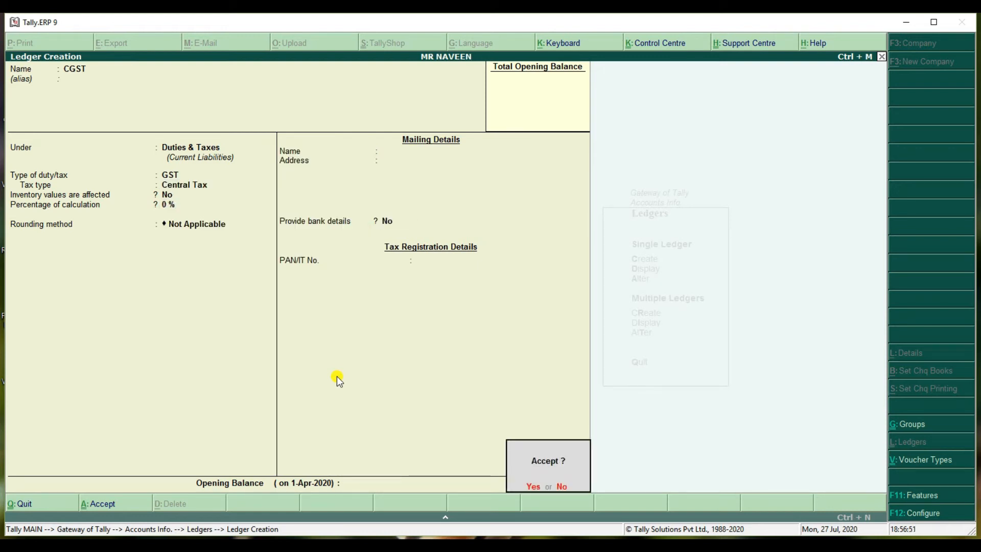
{"action": "key", "text": "Return"}
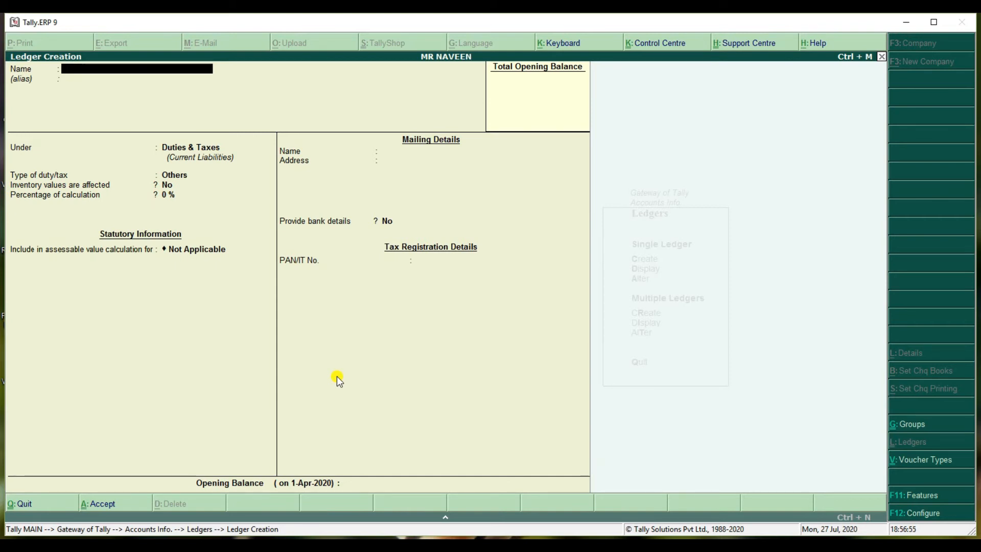
Quit ledger creation and return to the Gateway of Tally.
{"action": "key", "text": "Escape"}
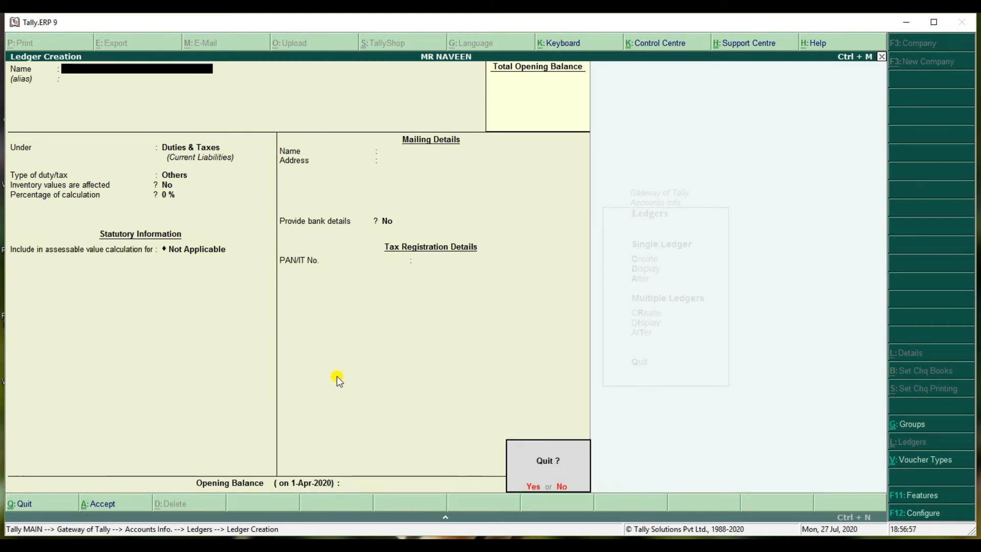
{"action": "key", "text": "Return"}
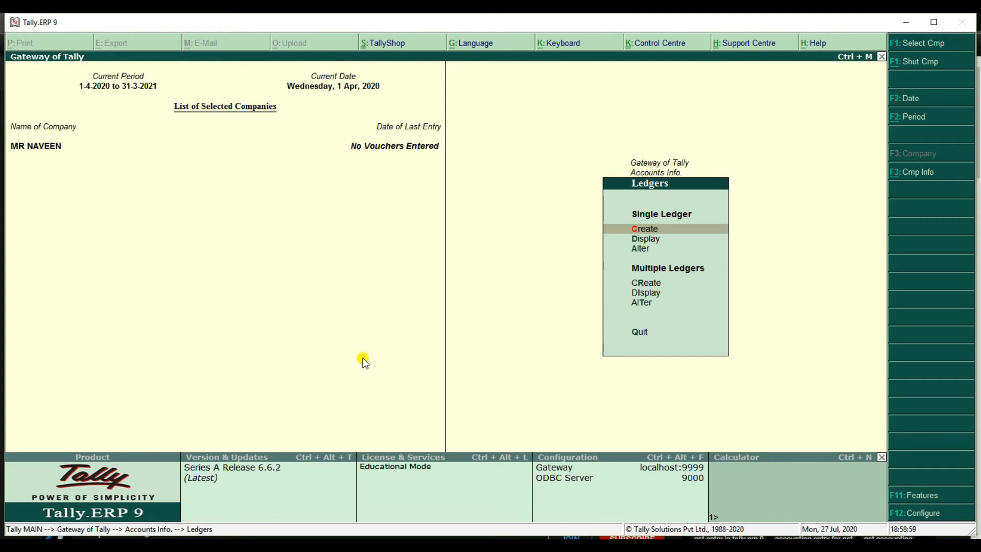
{"action": "key", "text": "Escape"}
{"action": "key", "text": "Escape"}
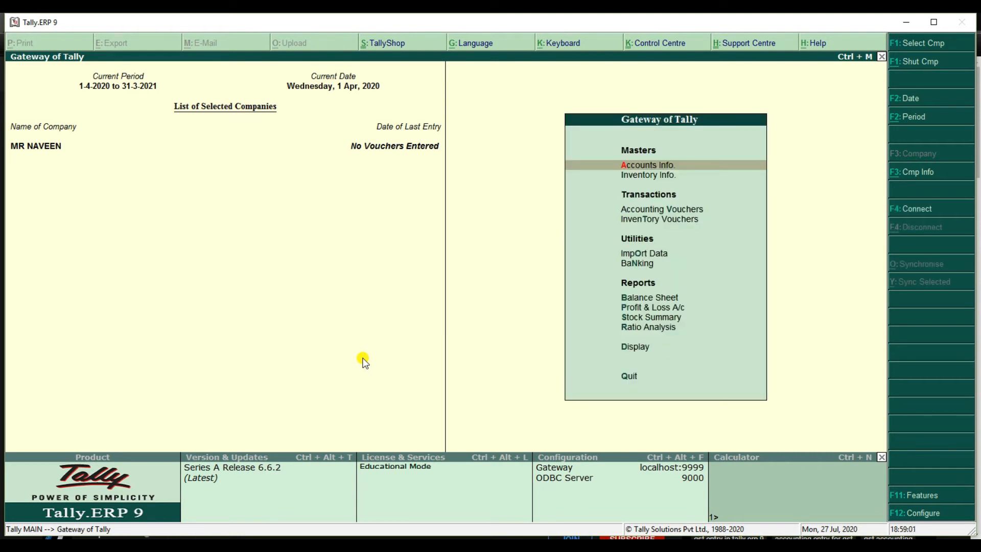
Open accounting voucher entry, switch to a receipt voucher and choose Cash as its account.
{"action": "key", "text": "Down"}
{"action": "key", "text": "Down"}
{"action": "key", "text": "Return"}
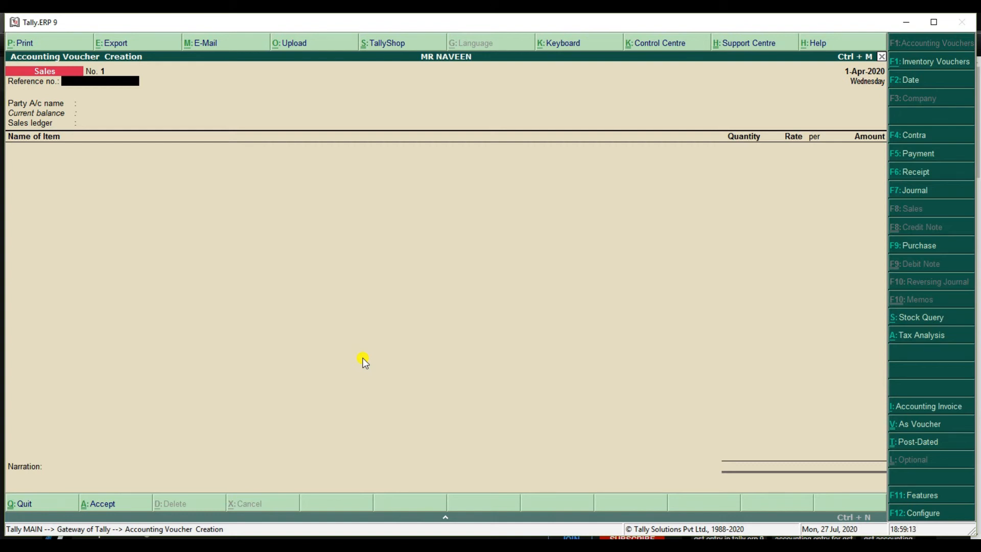
{"action": "key", "text": "F6"}
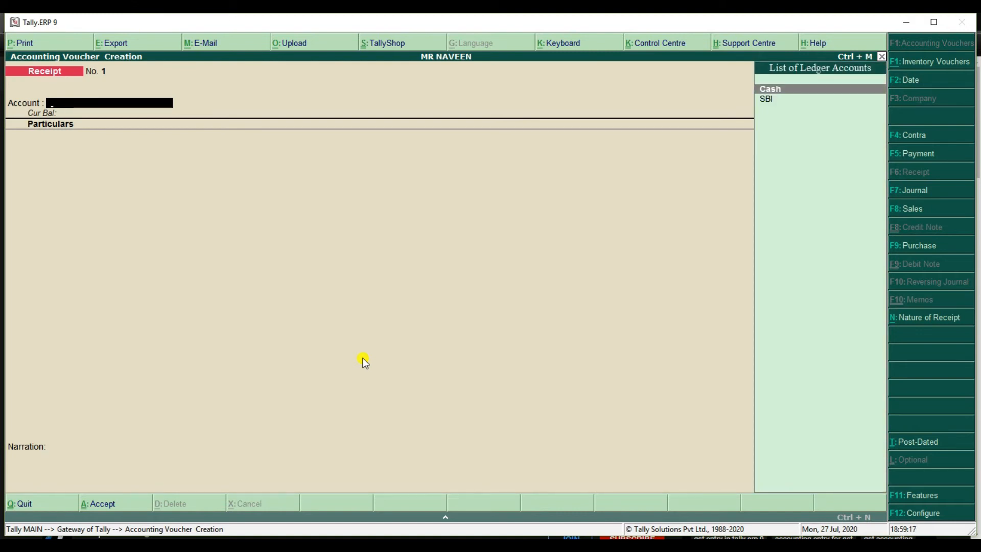
{"action": "key", "text": "Return"}
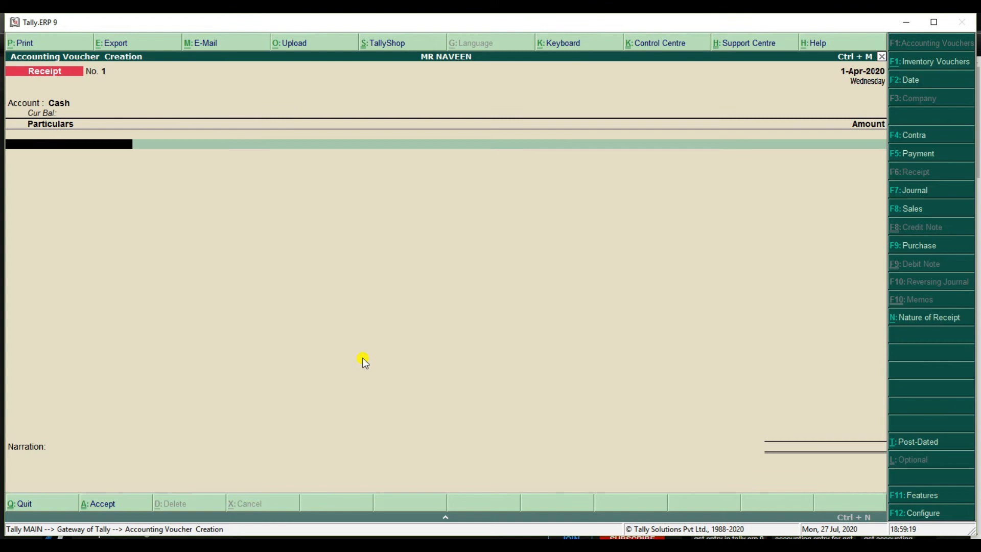
Credit the owner's ledger with 5,00,000 in the receipt voucher and save it.
{"action": "type", "text": "M"}
{"action": "key", "text": "Return"}
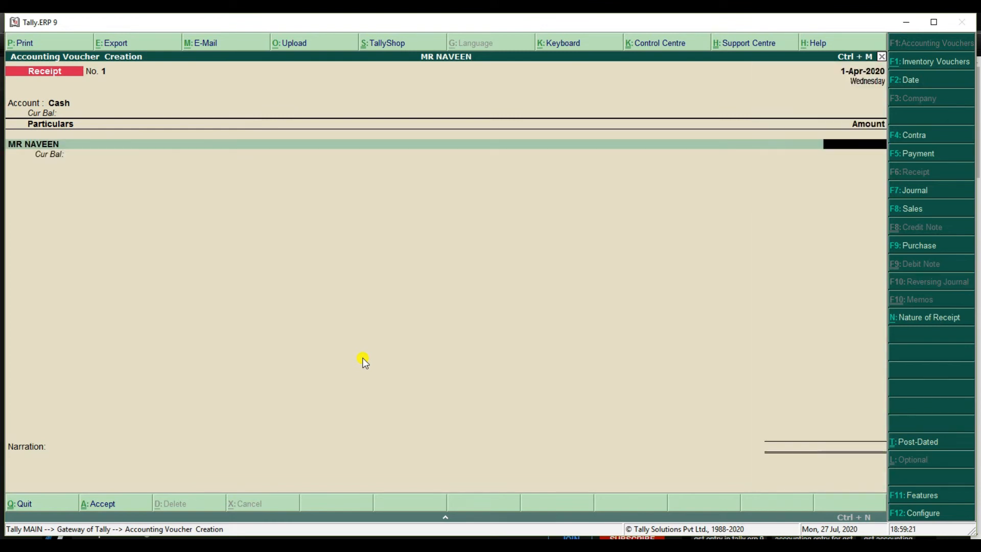
{"action": "type", "text": "50000"}
{"action": "key", "text": "ctrl+a"}
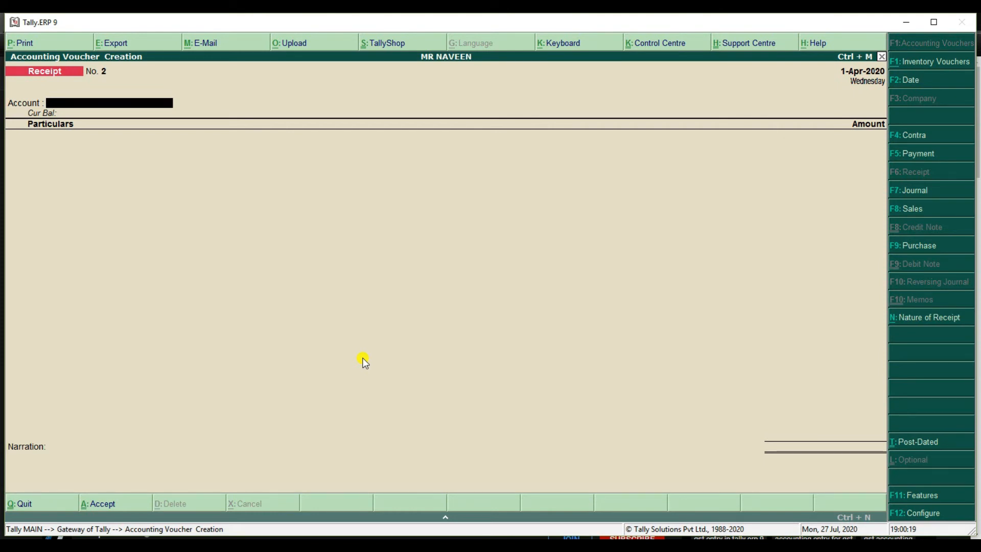
Start a purchase voucher for party KUMAR MOBILES, keep its default supplier details, and choose PURCHASES as the purchase ledger.
{"action": "key", "text": "F9"}
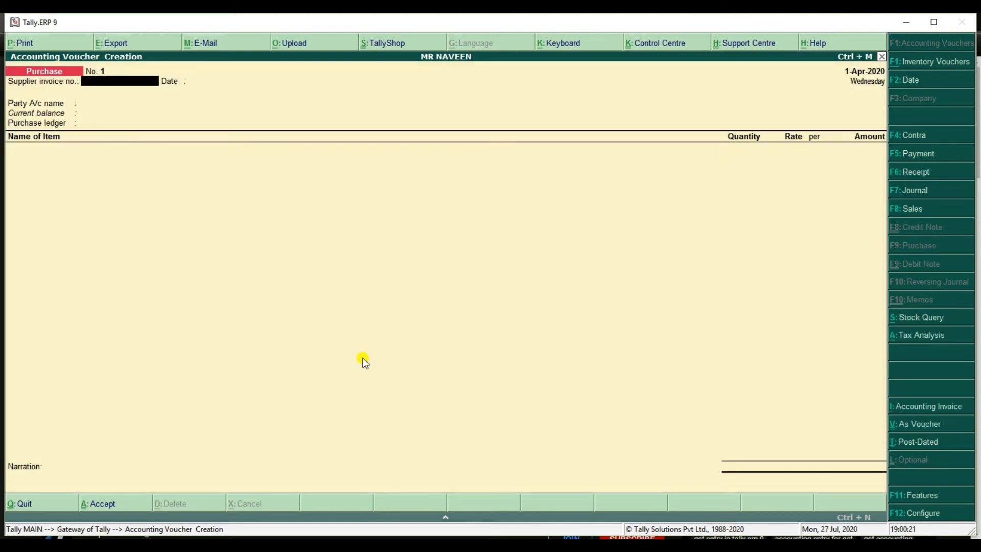
{"action": "key", "text": "Return"}
{"action": "key", "text": "Return"}
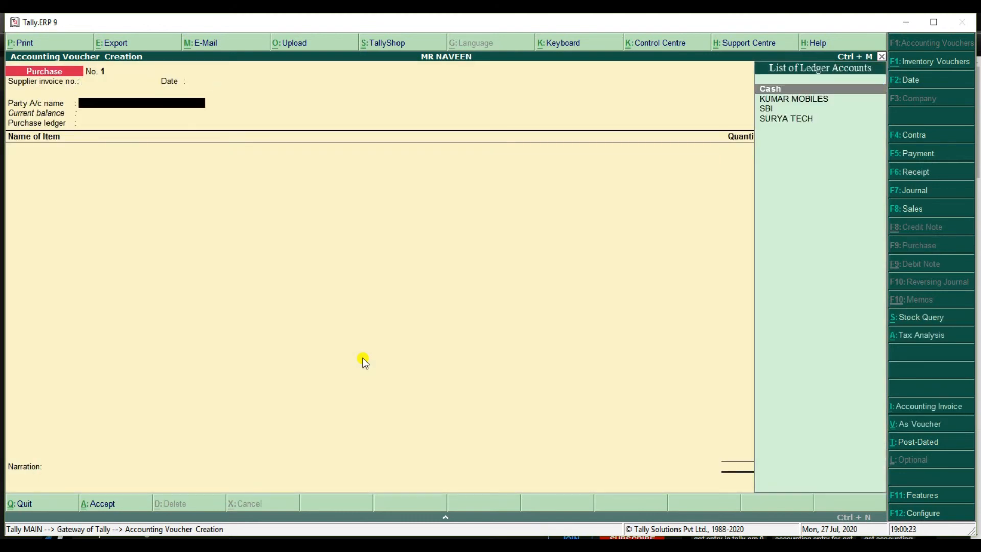
{"action": "key", "text": "Down"}
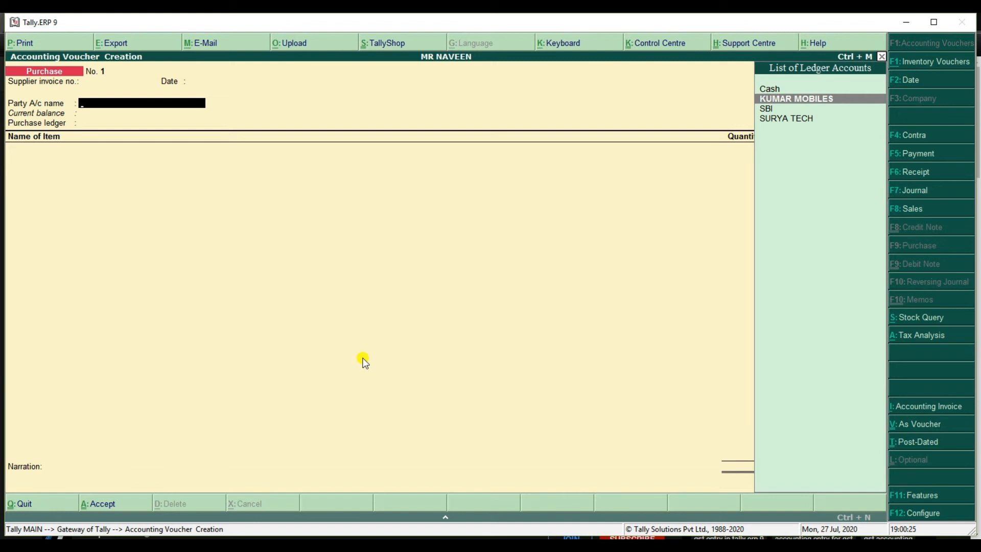
{"action": "key", "text": "Return"}
{"action": "key", "text": "Return"}
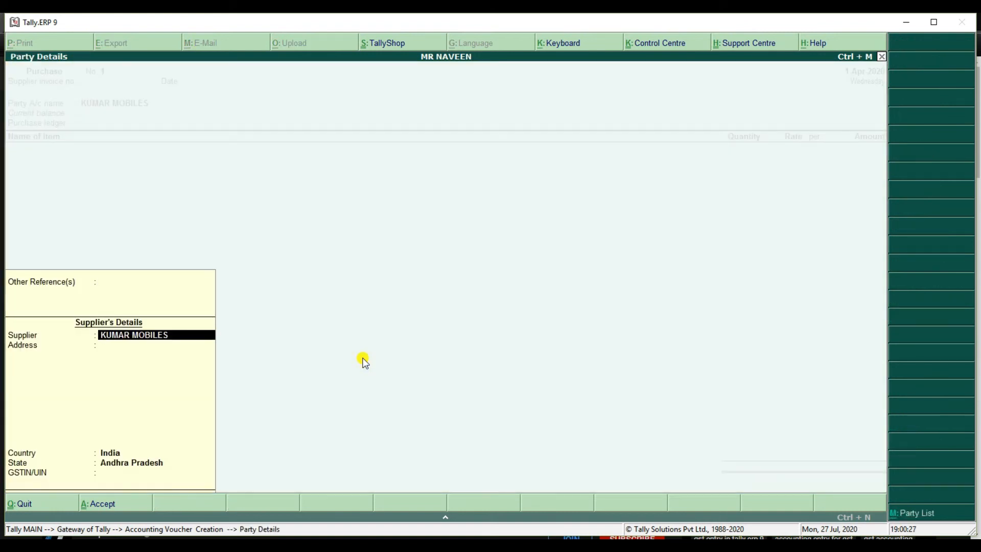
{"action": "key", "text": "Return"}
{"action": "key", "text": "Return"}
{"action": "key", "text": "Return"}
{"action": "key", "text": "Return"}
{"action": "key", "text": "Return"}
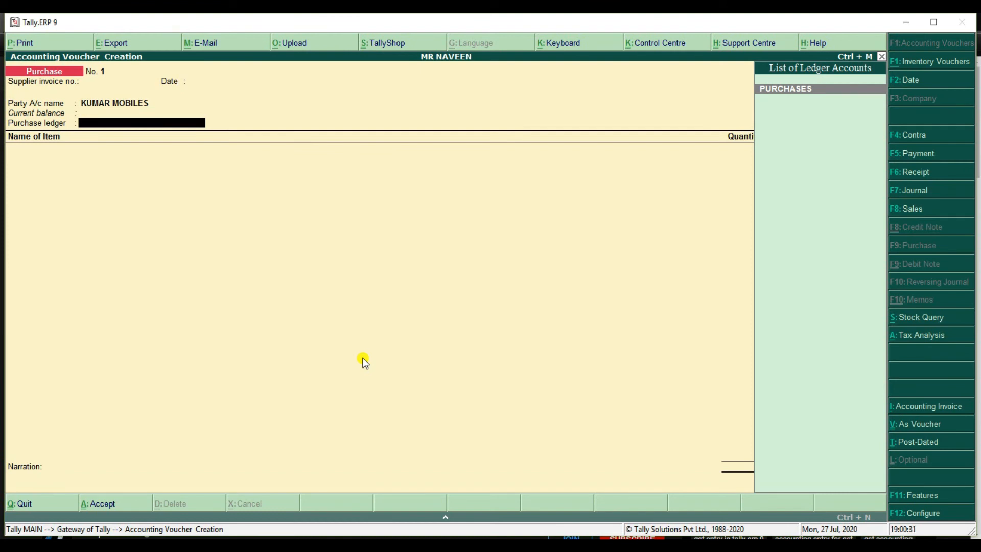
{"action": "key", "text": "Return"}
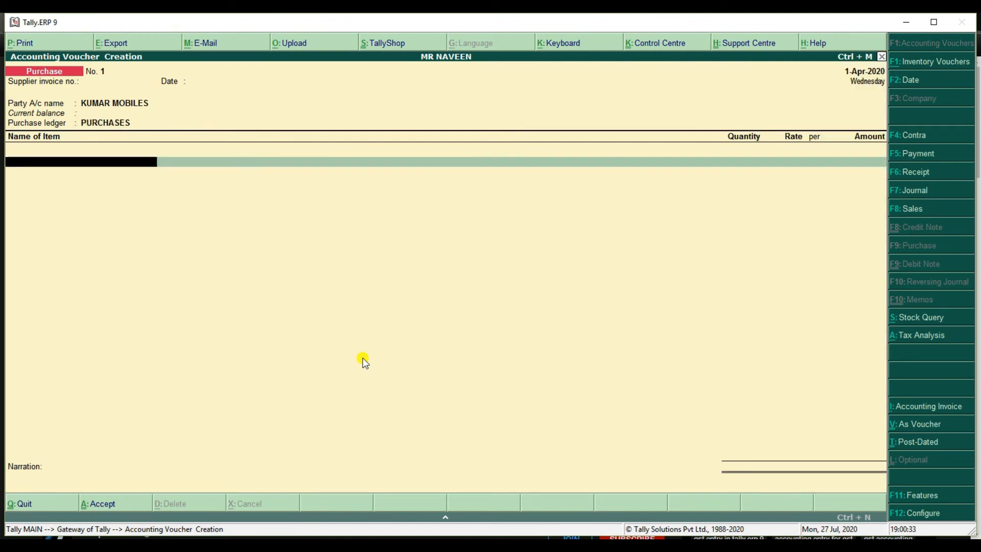
Add REDMI MOBILES to the purchase voucher with quantity 10 NO'S at a rate of 7,500.
{"action": "type", "text": "R"}
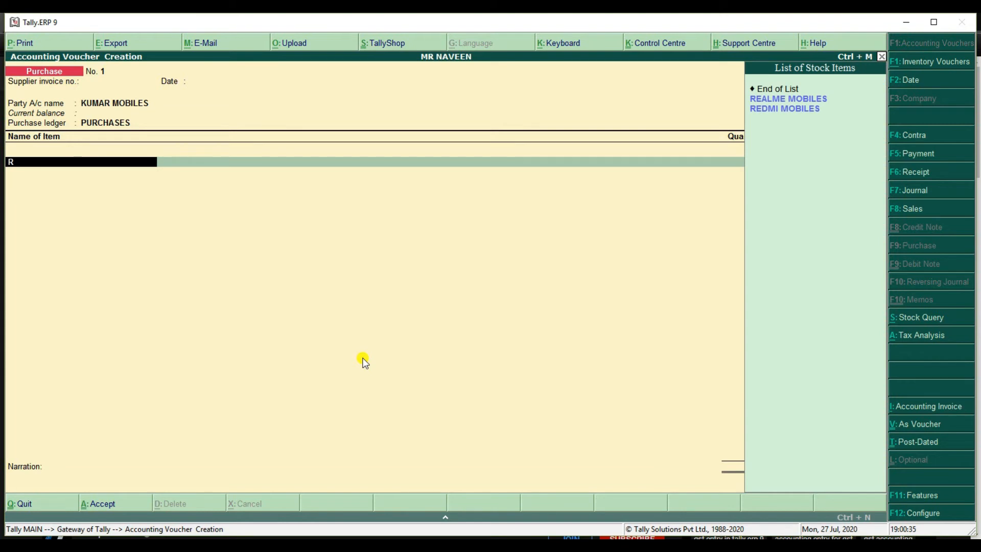
{"action": "key", "text": "Down"}
{"action": "key", "text": "Return"}
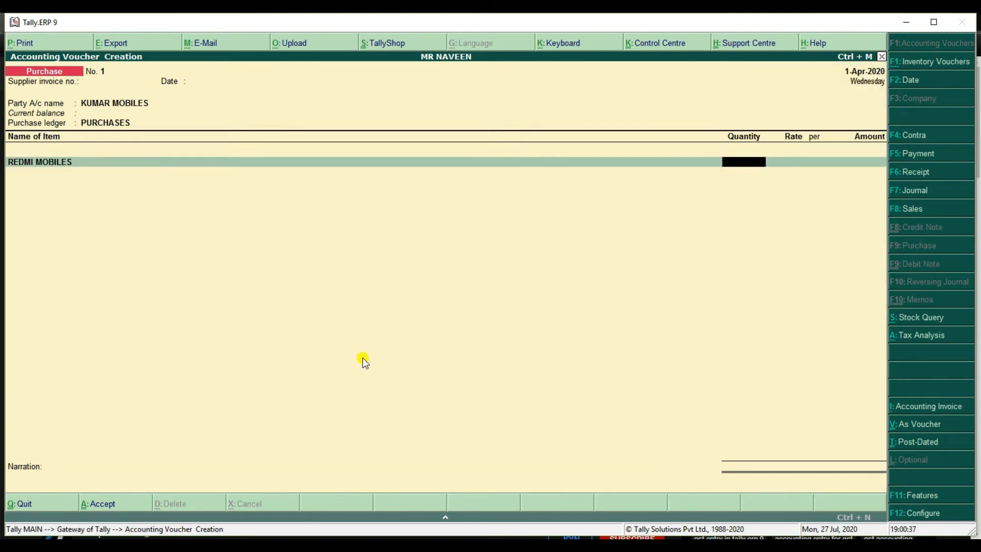
{"action": "type", "text": "10"}
{"action": "key", "text": "Return"}
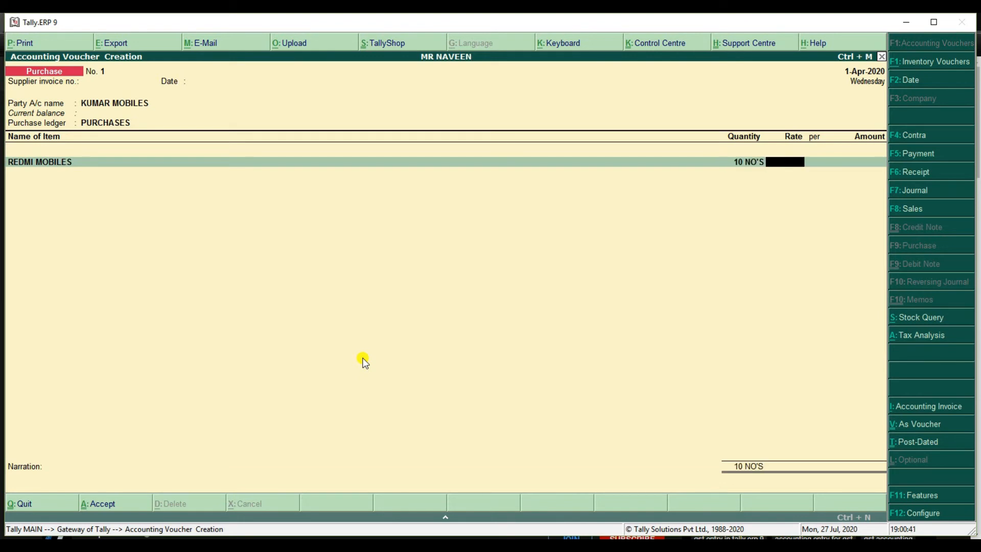
{"action": "type", "text": "7500"}
{"action": "key", "text": "Return"}
{"action": "key", "text": "Return"}
{"action": "key", "text": "Return"}
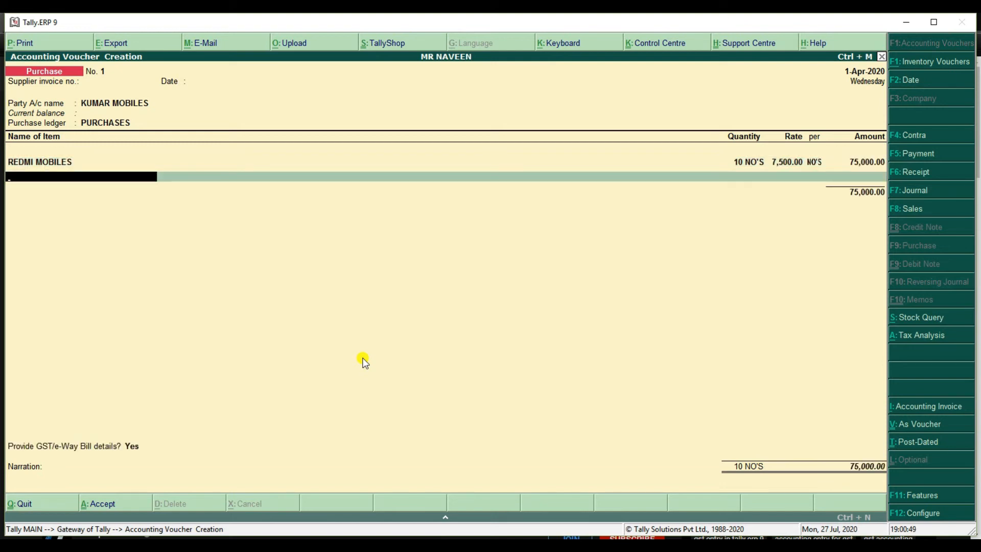
Add REALME MOBILES to the purchase voucher with quantity 15 NO'S at a rate of 6,500.
{"action": "type", "text": "RE"}
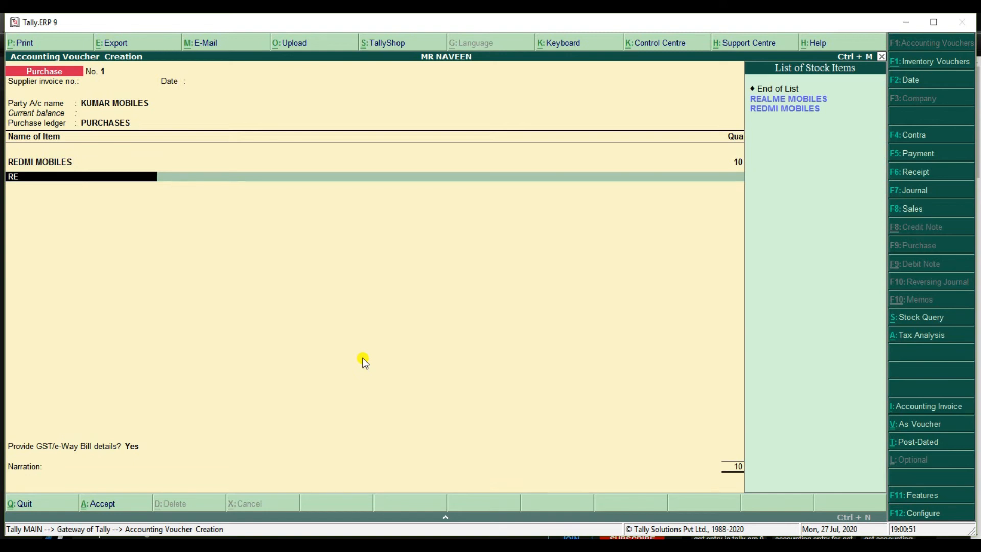
{"action": "key", "text": "Return"}
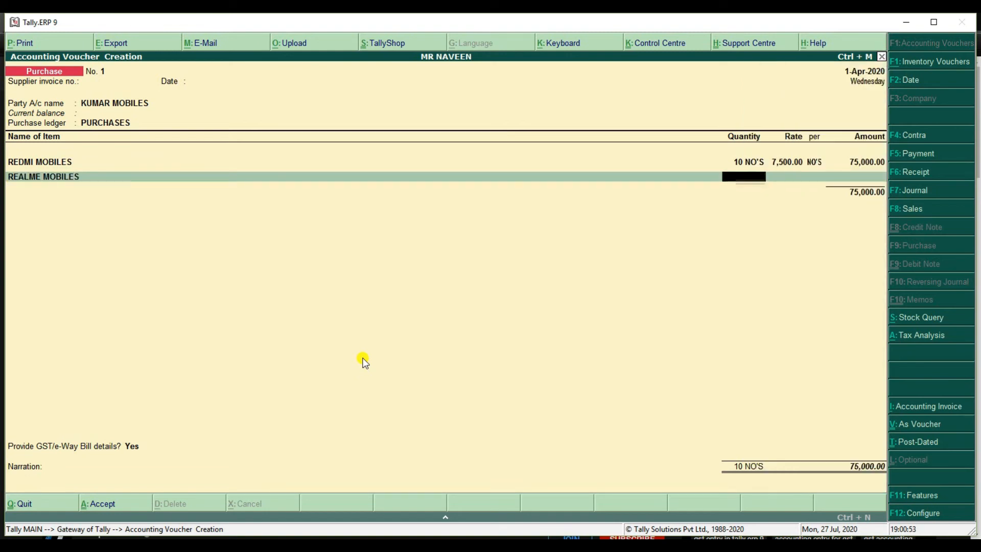
{"action": "type", "text": "15"}
{"action": "key", "text": "Return"}
{"action": "type", "text": "6500"}
{"action": "key", "text": "Return"}
{"action": "key", "text": "Return"}
{"action": "key", "text": "Return"}
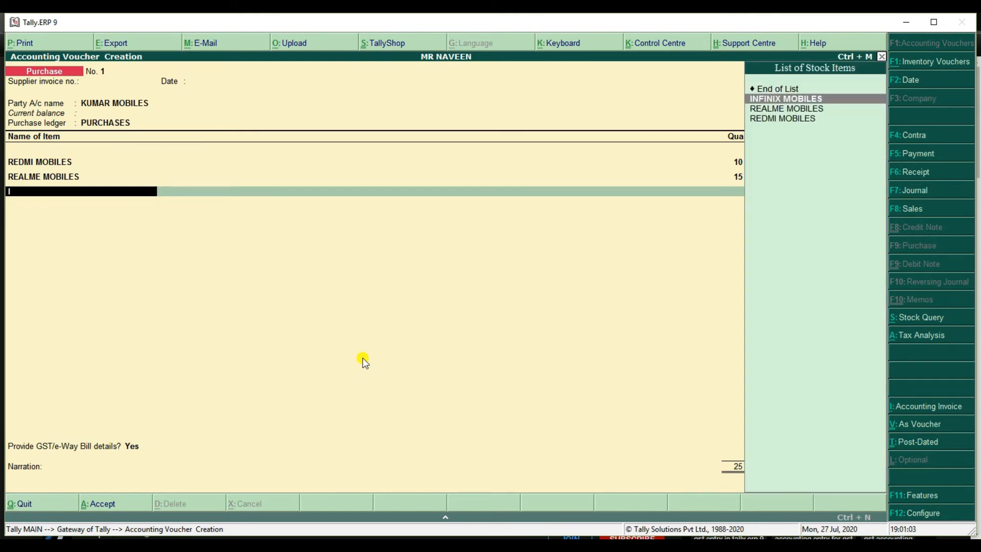
Add INFINIX MOBILES with quantity 8 NO'S at a rate of 4,500 and end the purchase item list.
{"action": "key", "text": "Return"}
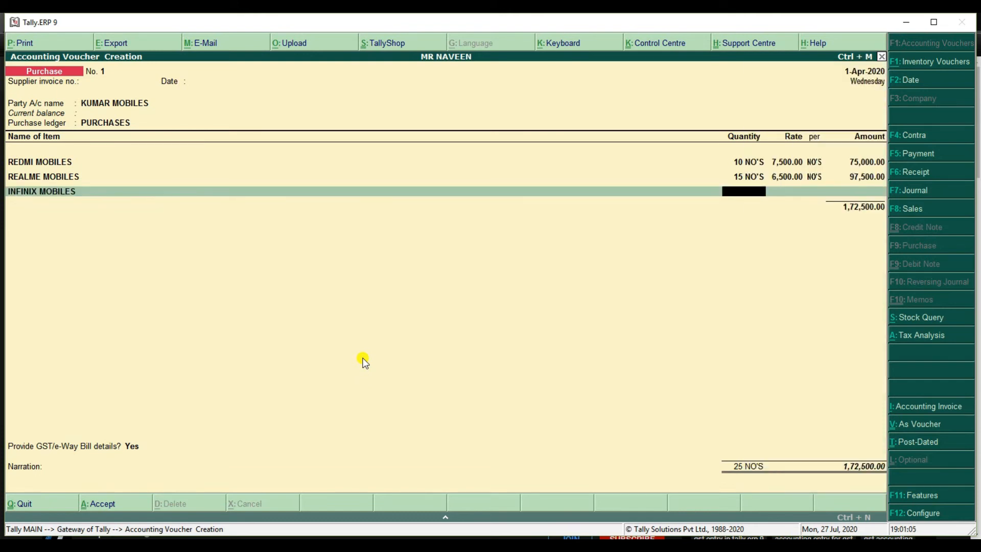
{"action": "type", "text": "8"}
{"action": "key", "text": "Return"}
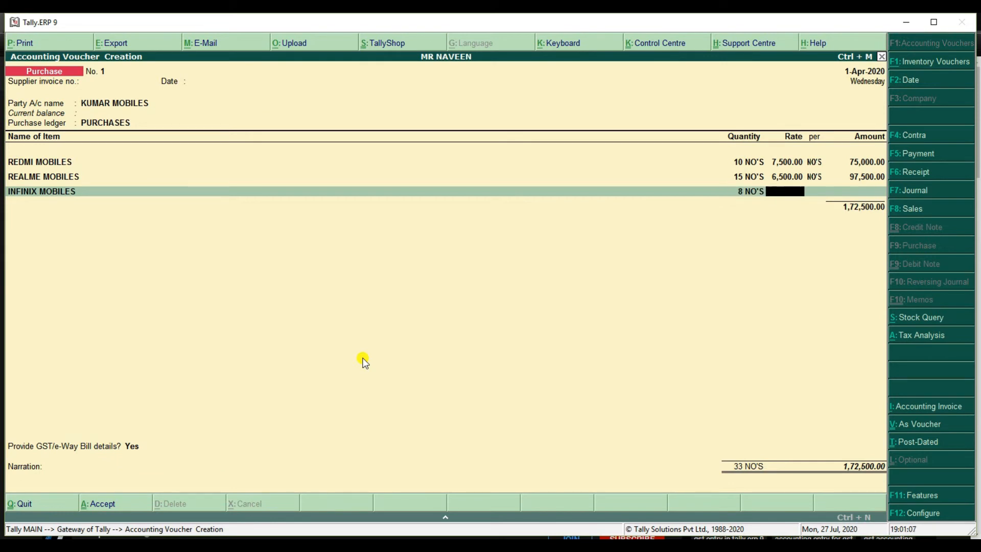
{"action": "type", "text": "4500"}
{"action": "key", "text": "Return"}
{"action": "key", "text": "Return"}
{"action": "key", "text": "Return"}
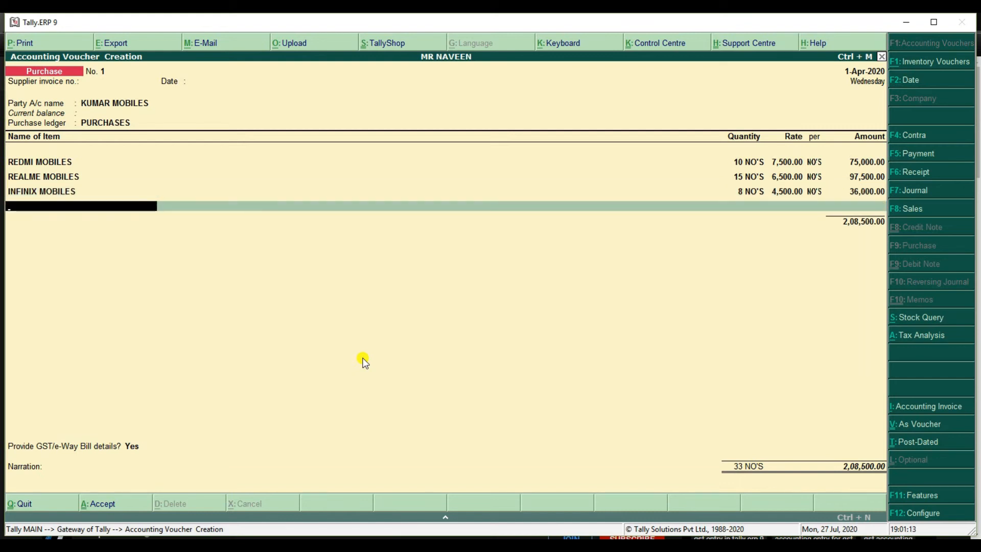
{"action": "key", "text": "Return"}
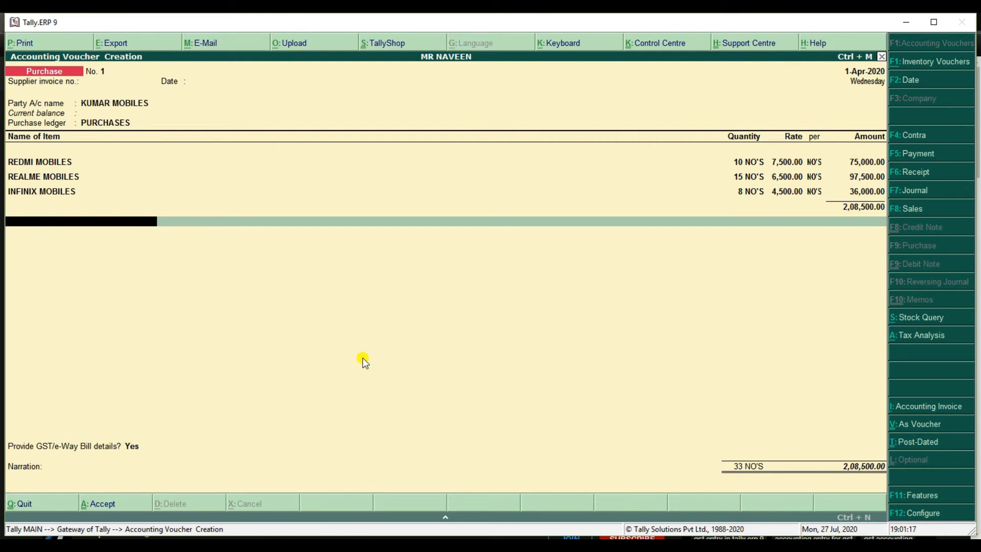
Add the CGST ledger below the purchase items and accept its calculated tax amount.
{"action": "key", "text": "space"}
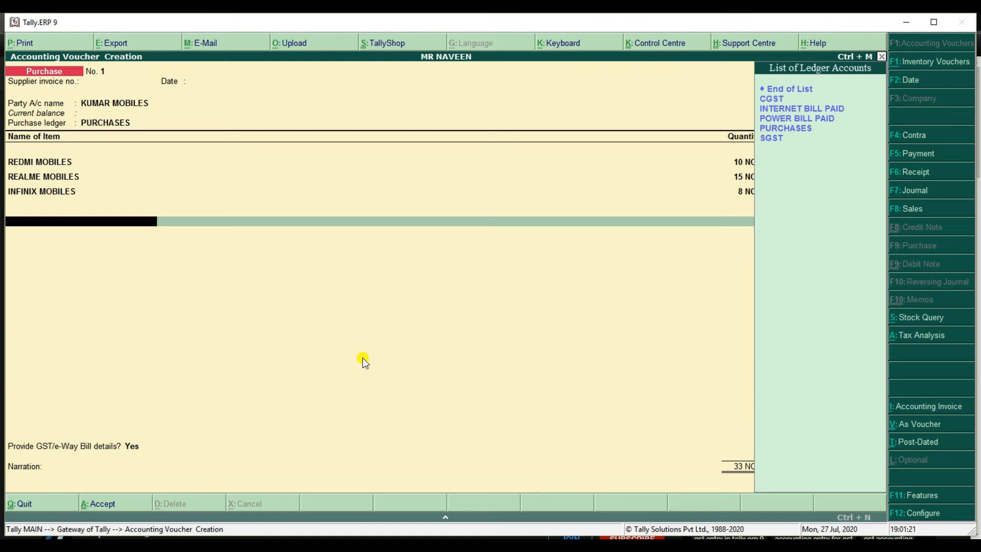
{"action": "key", "text": "Down"}
{"action": "key", "text": "Return"}
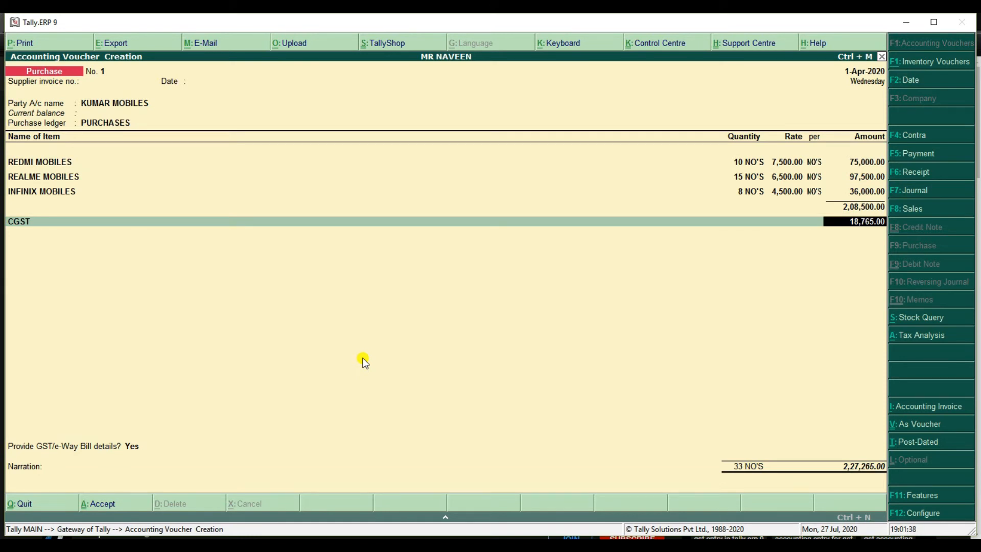
{"action": "key", "text": "Return"}
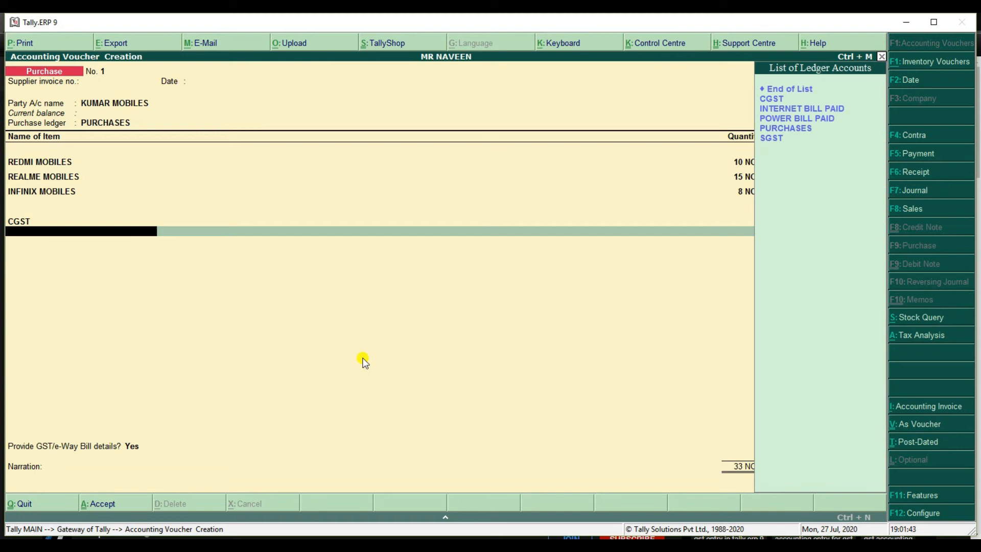
Add the SGST ledger with its calculated amount to the purchase voucher and save the voucher.
{"action": "key", "text": "Down"}
{"action": "key", "text": "Down"}
{"action": "key", "text": "Down"}
{"action": "key", "text": "Down"}
{"action": "key", "text": "Down"}
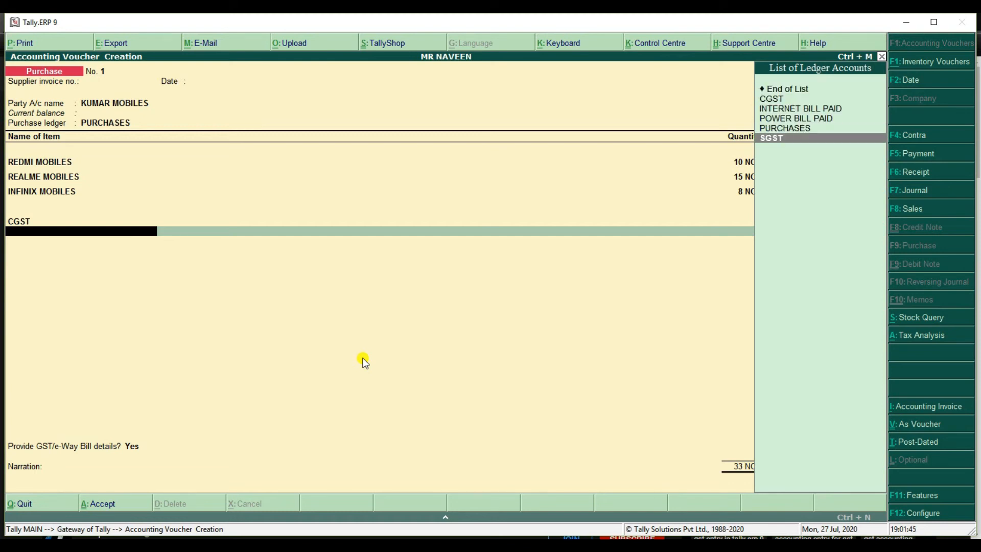
{"action": "key", "text": "Return"}
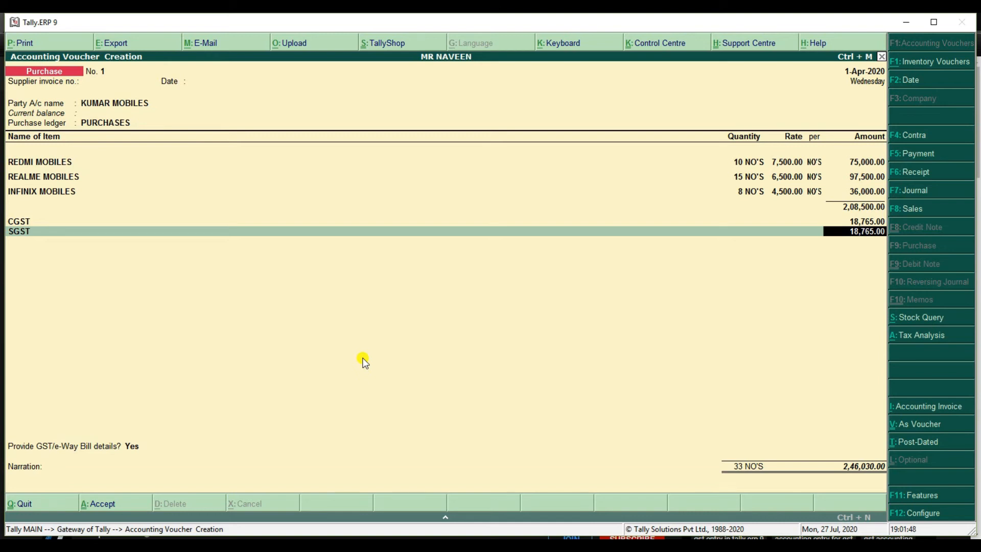
{"action": "key", "text": "Return"}
{"action": "key", "text": "Return"}
{"action": "key", "text": "Return"}
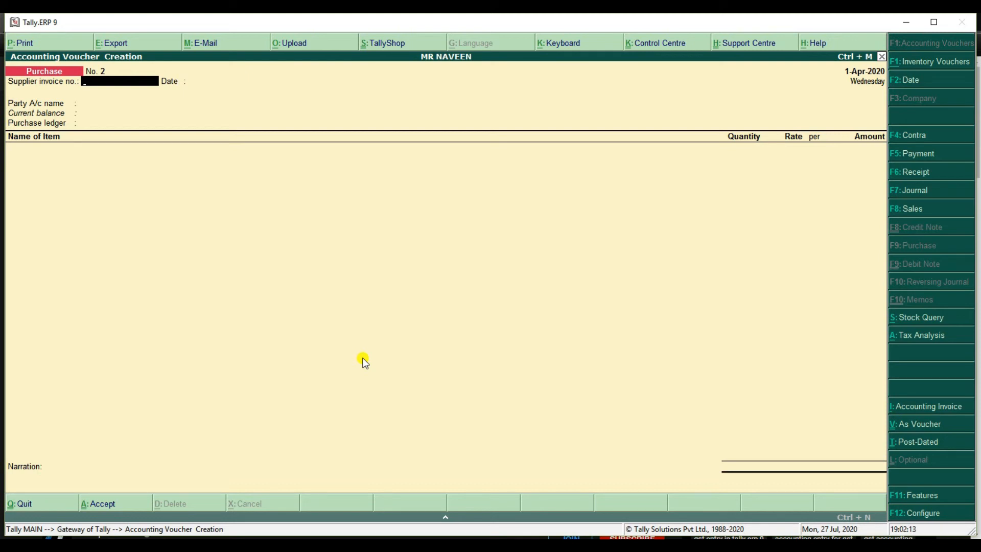
Record a contra voucher depositing 30,000 from Cash into the SBI account and save it.
{"action": "key", "text": "F4"}
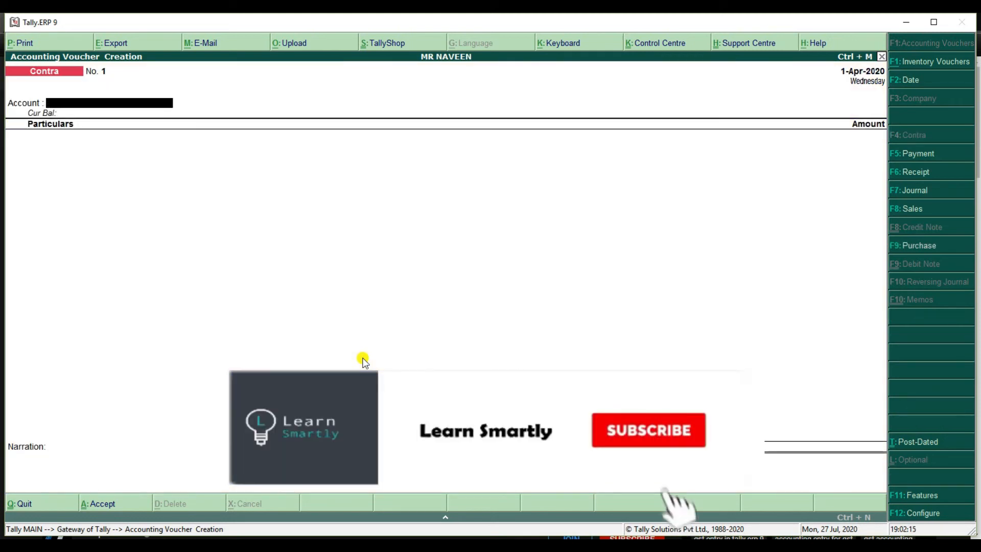
{"action": "key", "text": "Down"}
{"action": "key", "text": "Down"}
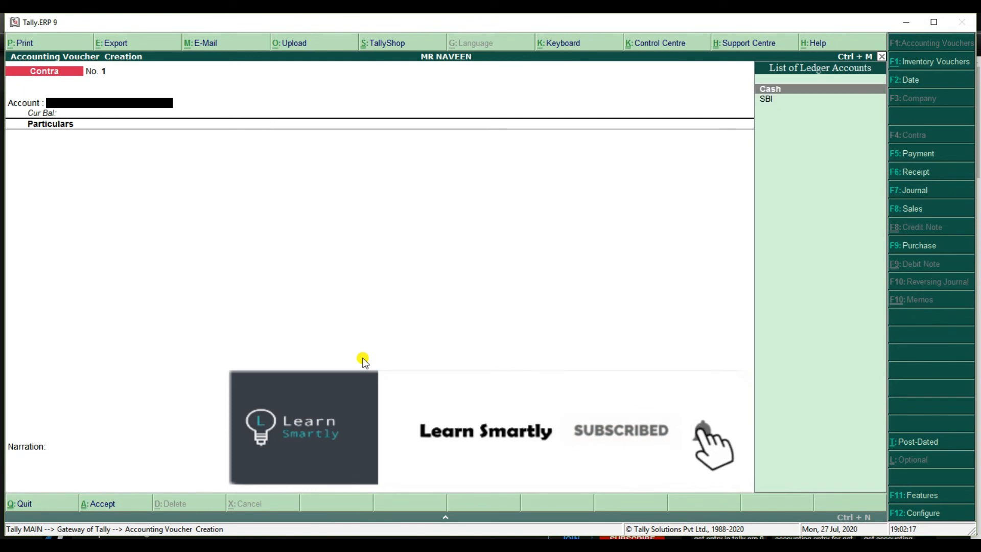
{"action": "key", "text": "Return"}
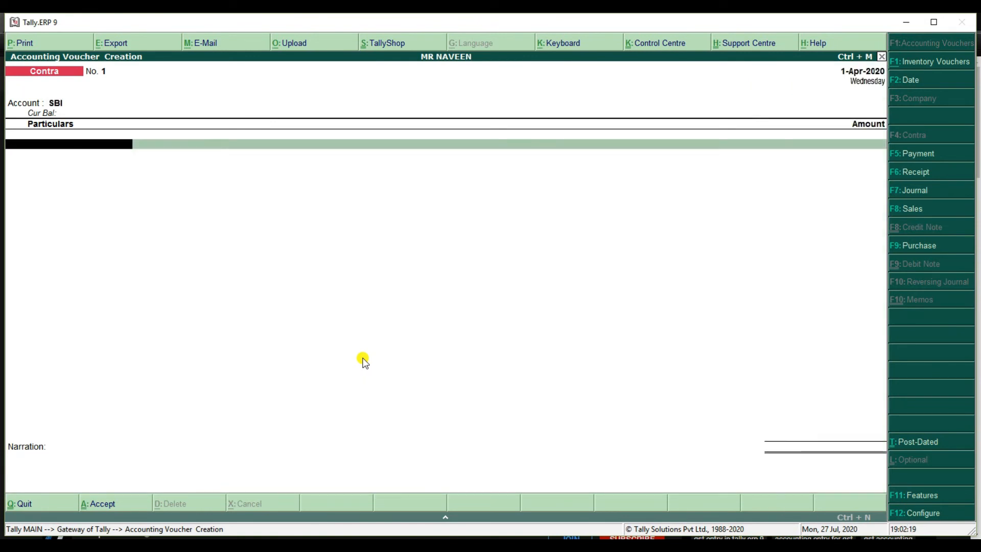
{"action": "key", "text": "Return"}
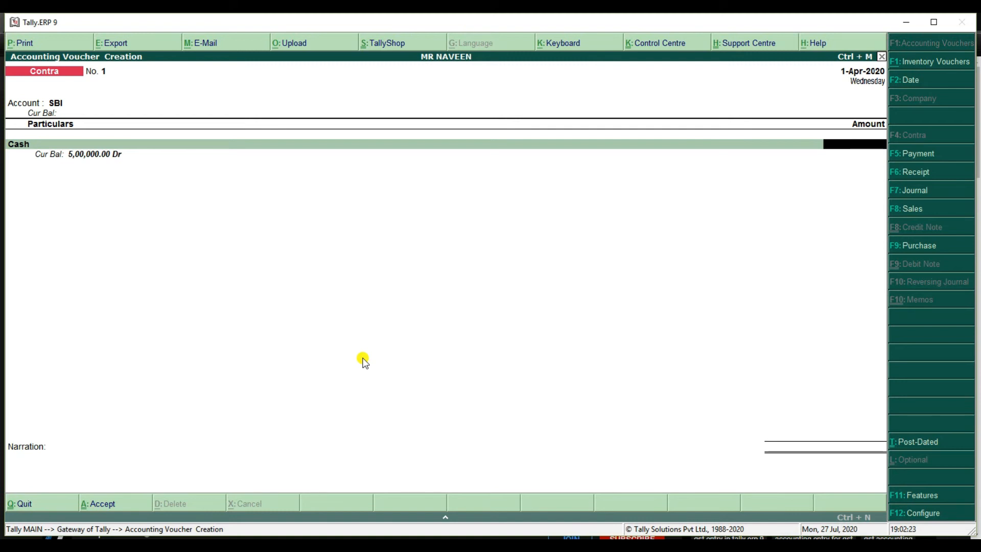
{"action": "type", "text": "30,000"}
{"action": "key", "text": "Return"}
{"action": "key", "text": "Return"}
{"action": "key", "text": "Return"}
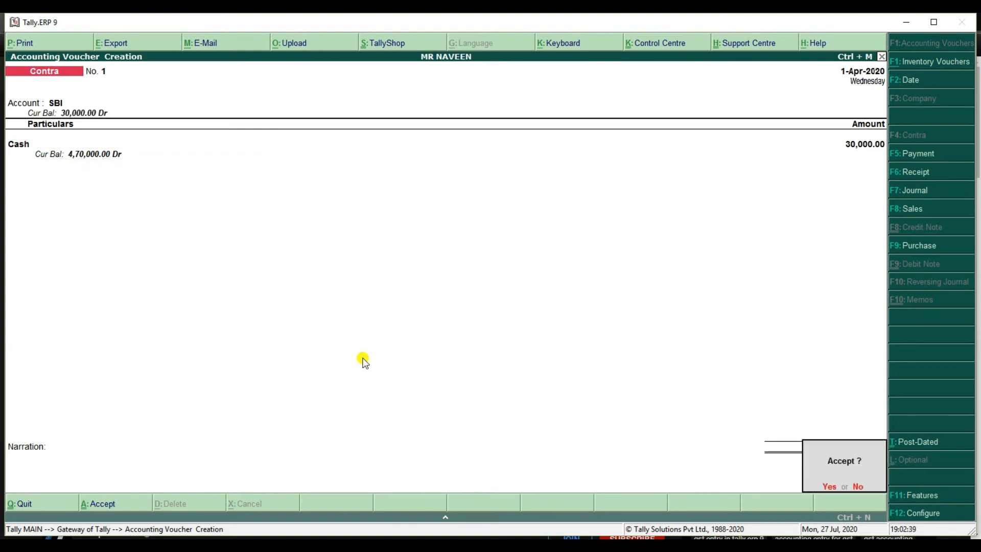
{"action": "key", "text": "Return"}
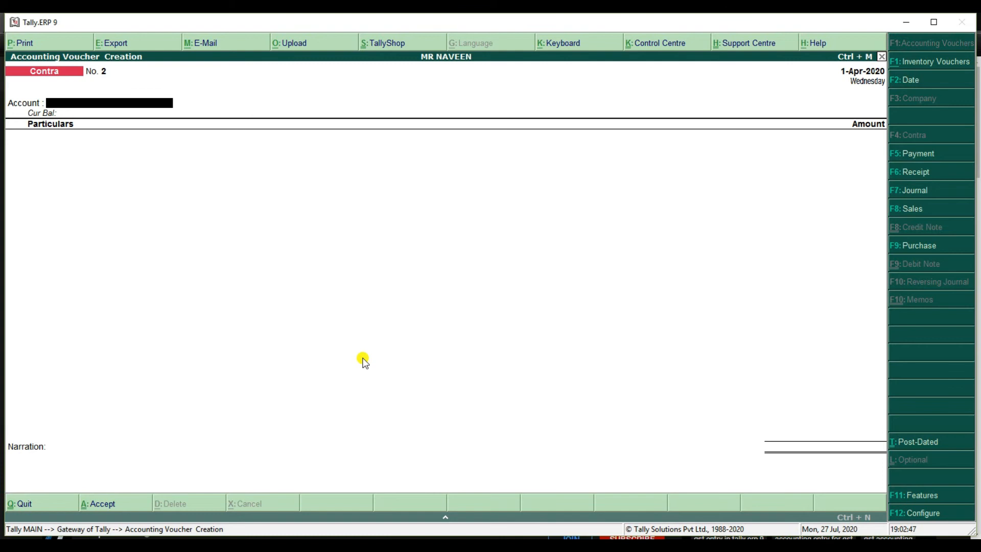
Record a payment voucher from the SBI account for POWER BILL PAID with an amount of 2,500 and save it.
{"action": "key", "text": "F5"}
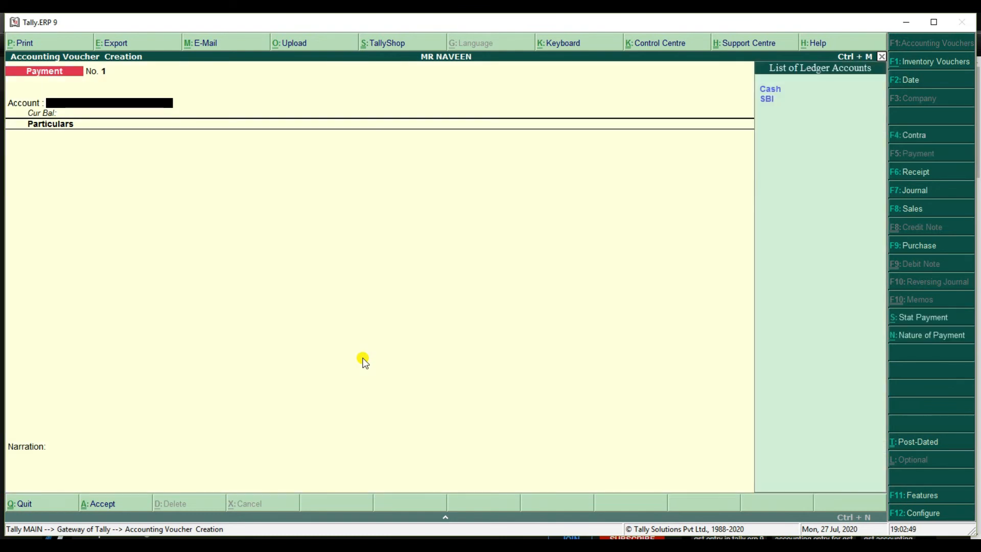
{"action": "key", "text": "Down"}
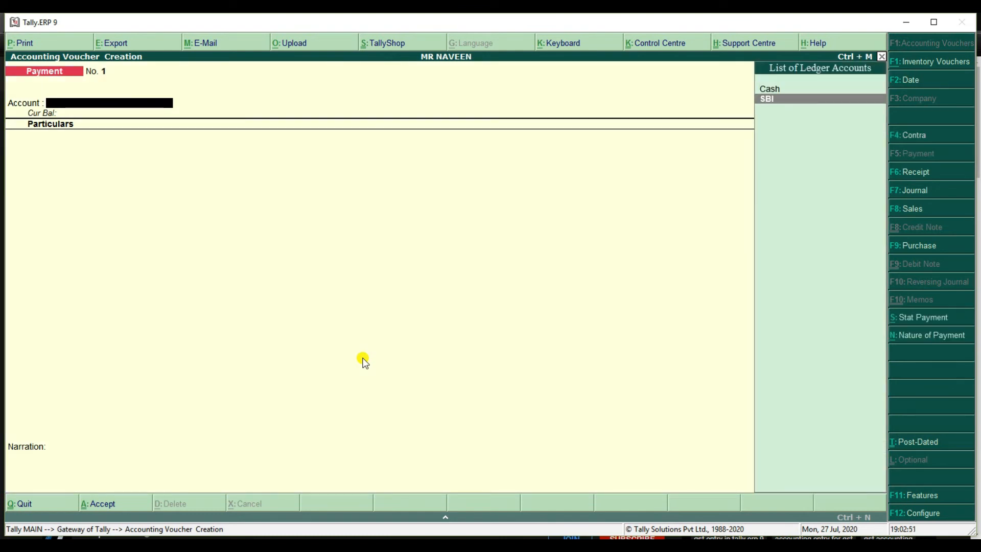
{"action": "key", "text": "Return"}
{"action": "type", "text": "PO"}
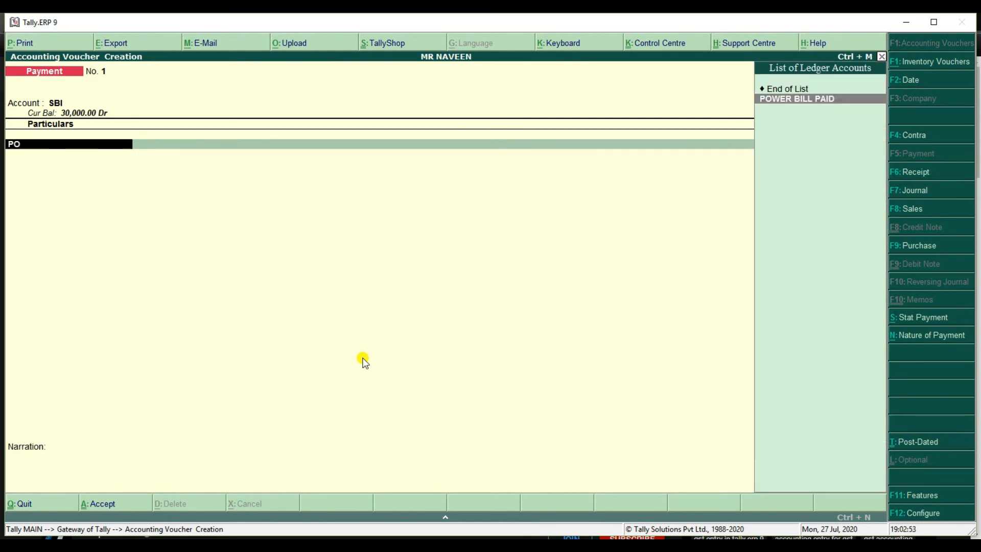
{"action": "key", "text": "Return"}
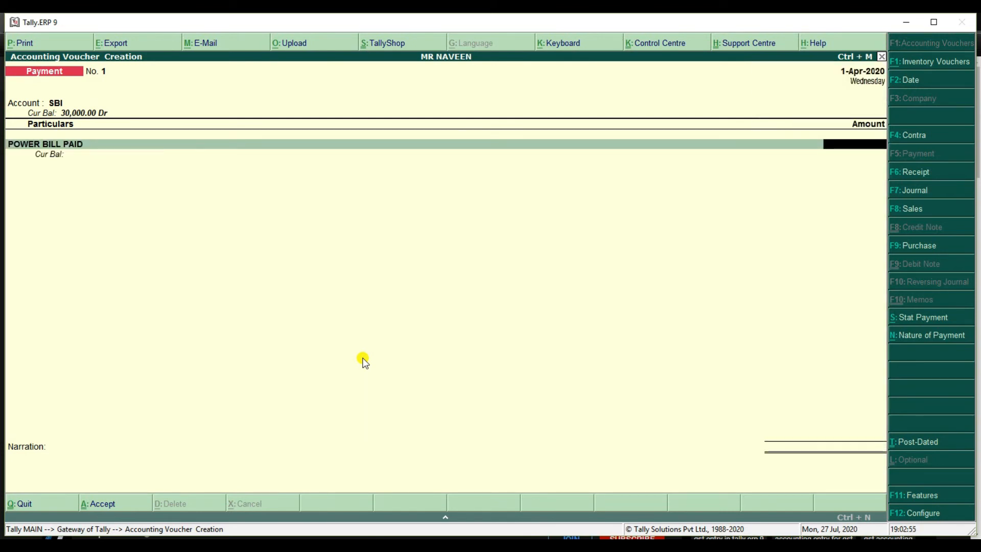
{"action": "type", "text": "2500"}
{"action": "key", "text": "Return"}
{"action": "key", "text": "Return"}
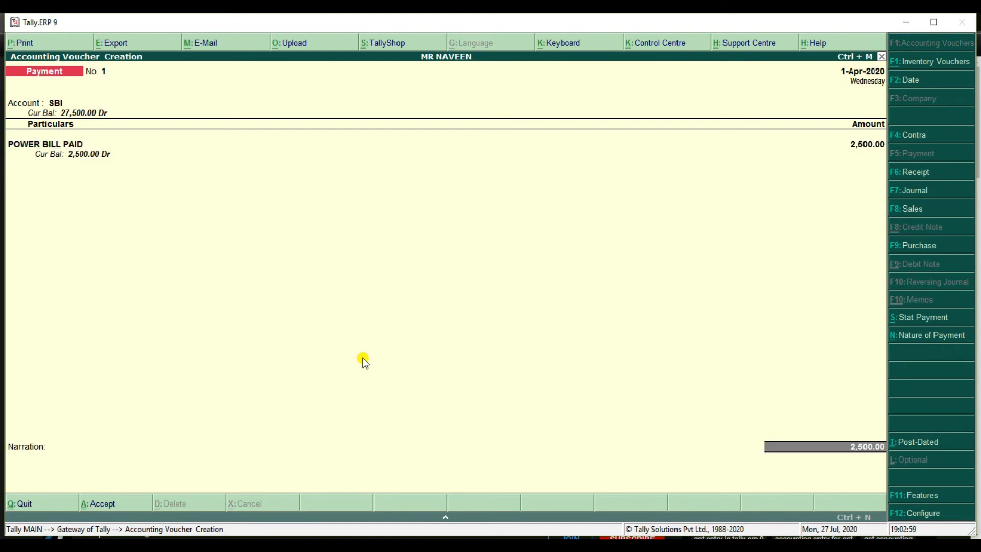
{"action": "key", "text": "Return"}
{"action": "key", "text": "Return"}
{"action": "key", "text": "Return"}
{"action": "key", "text": "Return"}
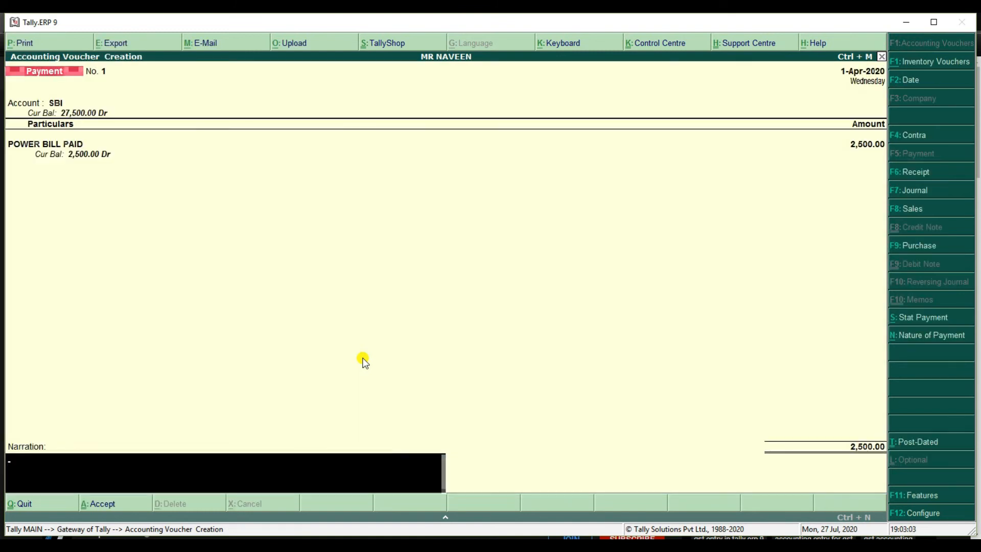
{"action": "key", "text": "Return"}
{"action": "key", "text": "Return"}
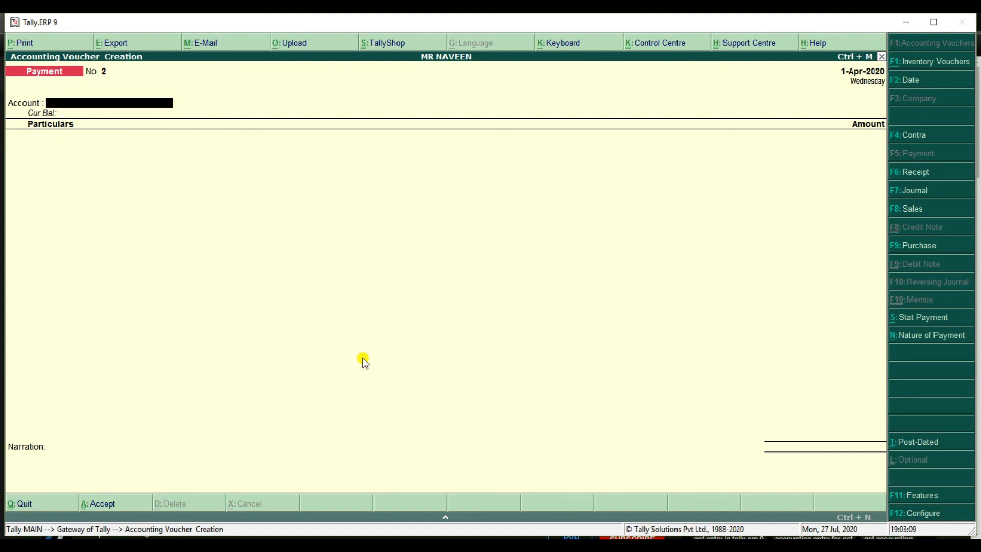
Start a sales voucher with SURYA TECH as the party account and SALES as the sales ledger.
{"action": "key", "text": "F8"}
{"action": "key", "text": "Return"}
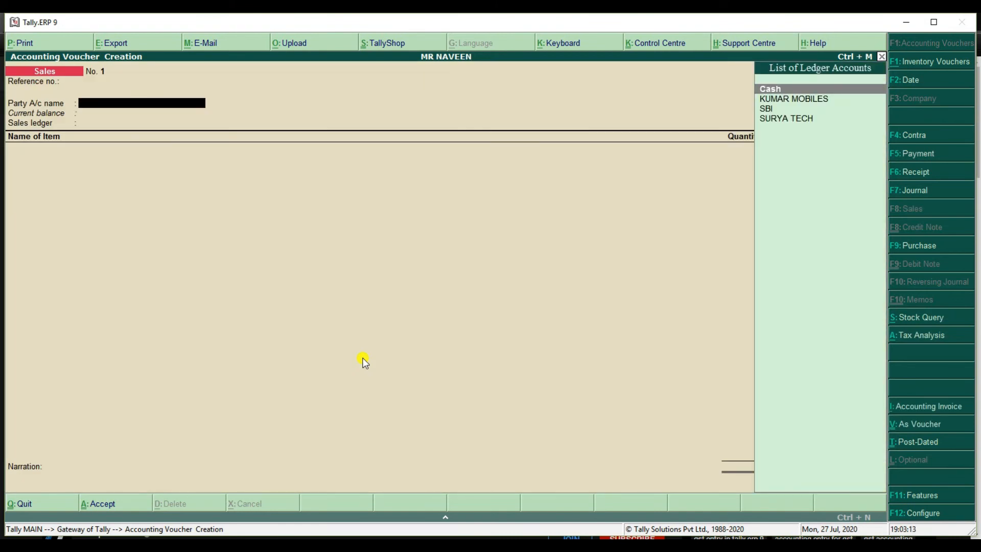
{"action": "key", "text": "Down"}
{"action": "key", "text": "Down"}
{"action": "key", "text": "Down"}
{"action": "key", "text": "Return"}
{"action": "key", "text": "Return"}
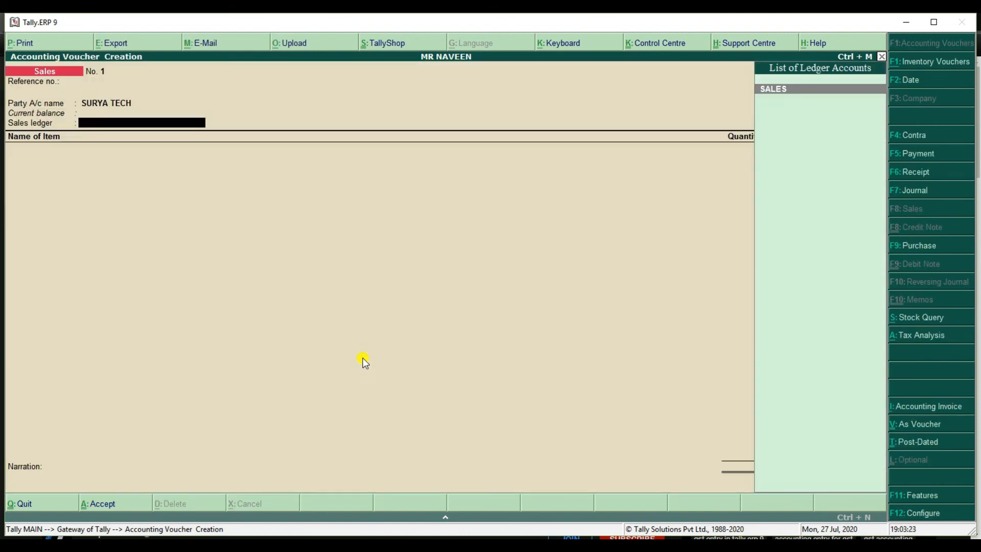
{"action": "key", "text": "Return"}
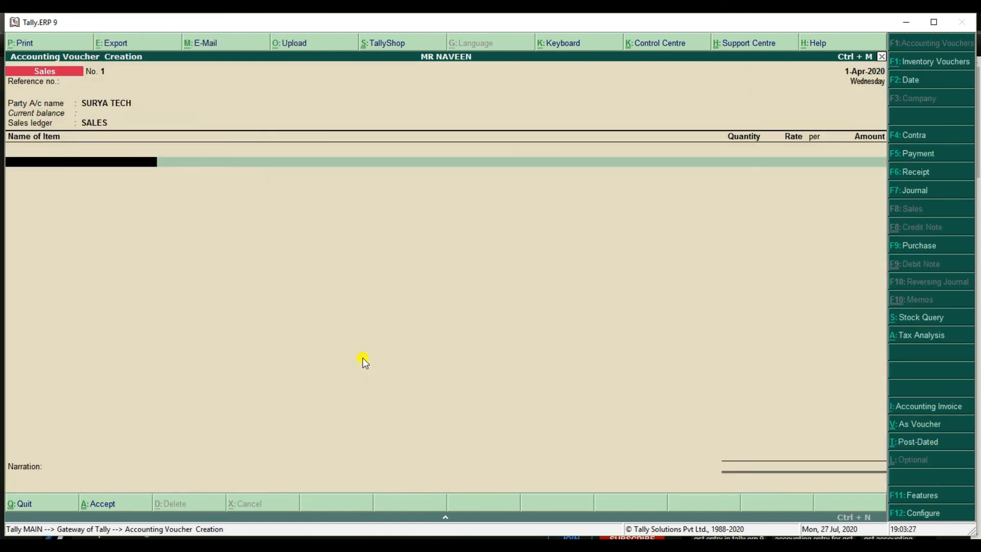
Add REDMI MOBILES to the sales voucher with quantity 10 NO'S at a rate of 9,500.
{"action": "type", "text": "RE"}
{"action": "key", "text": "Down"}
{"action": "key", "text": "Return"}
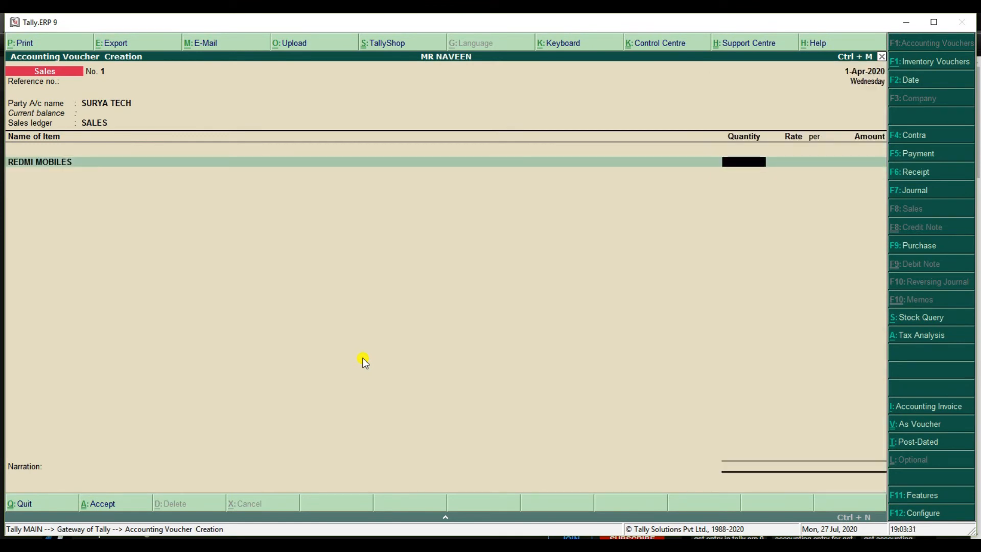
{"action": "type", "text": "10"}
{"action": "key", "text": "Return"}
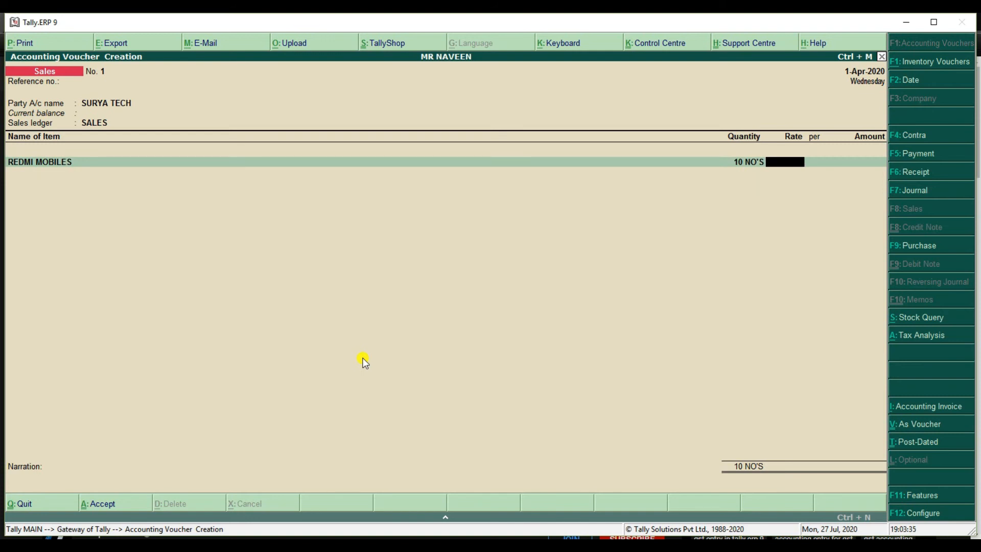
{"action": "type", "text": "9,"}
{"action": "type", "text": "500"}
{"action": "key", "text": "Return"}
{"action": "key", "text": "Return"}
{"action": "key", "text": "Return"}
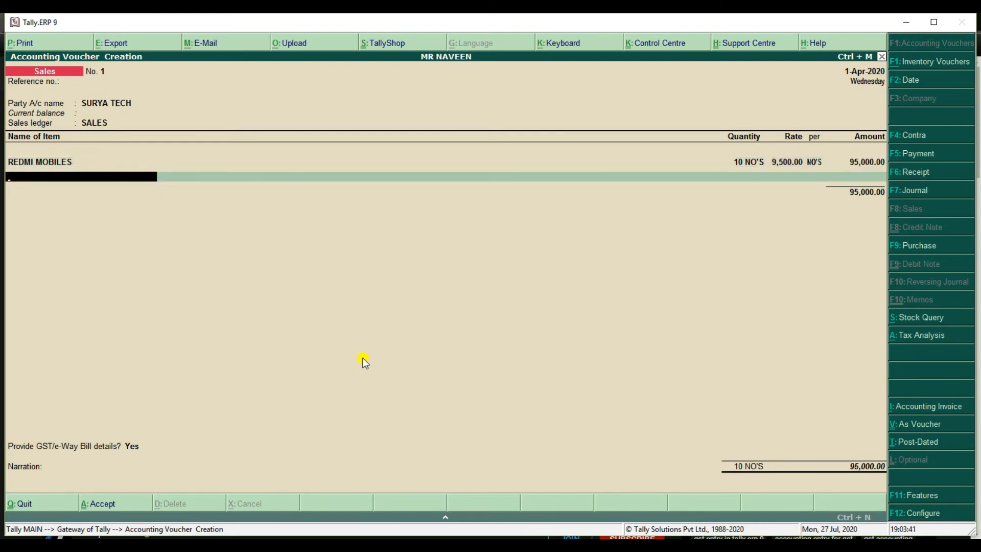
Add REALME MOBILES to the sales voucher with quantity 15 NO'S at a rate of 8,500.
{"action": "type", "text": "RE"}
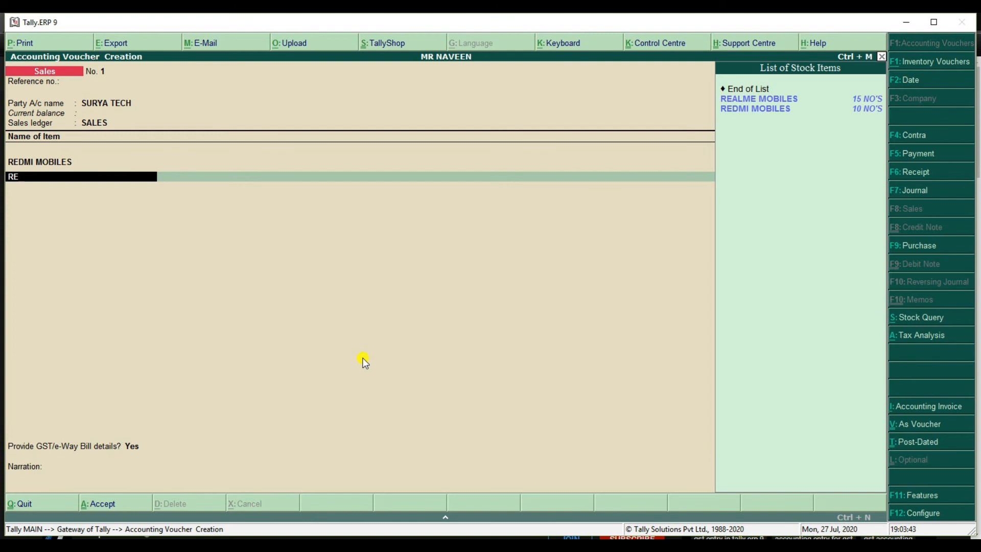
{"action": "key", "text": "Return"}
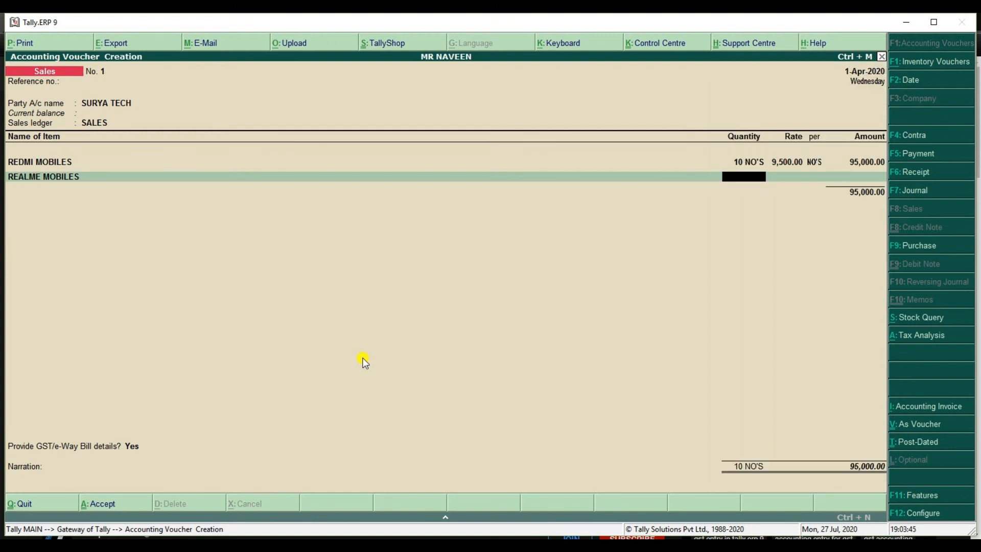
{"action": "type", "text": "15"}
{"action": "key", "text": "Return"}
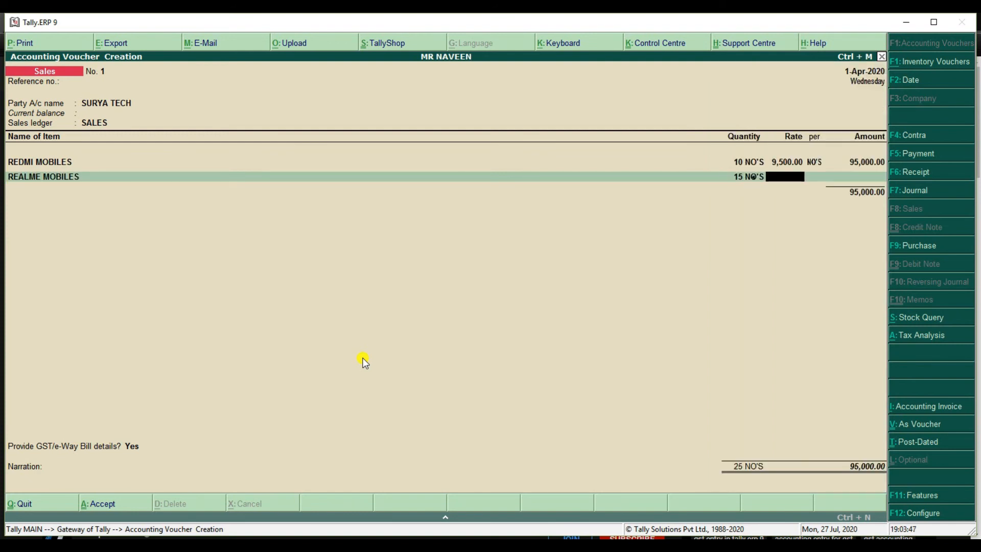
{"action": "type", "text": "8500"}
{"action": "key", "text": "Return"}
{"action": "key", "text": "Return"}
{"action": "key", "text": "Return"}
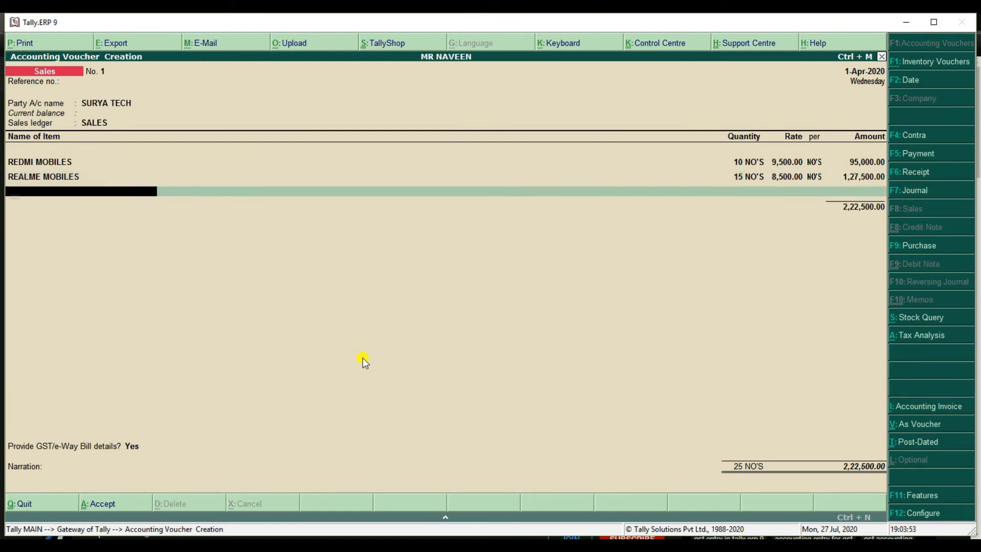
Add INFINIX MOBILES with quantity 8 NO'S at a rate of 7,650 and end the sales item list.
{"action": "type", "text": "in"}
{"action": "key", "text": "Return"}
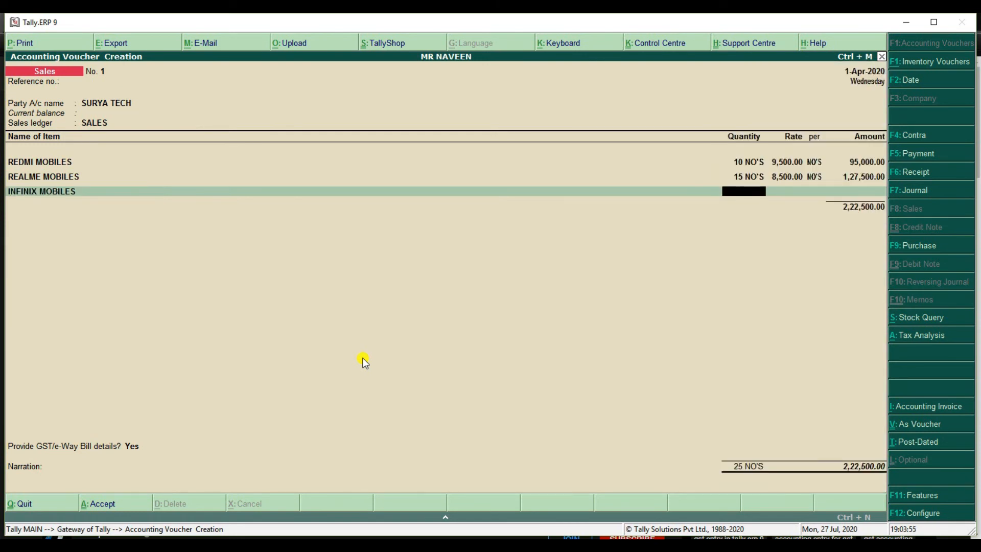
{"action": "type", "text": "8"}
{"action": "key", "text": "Return"}
{"action": "type", "text": "7650"}
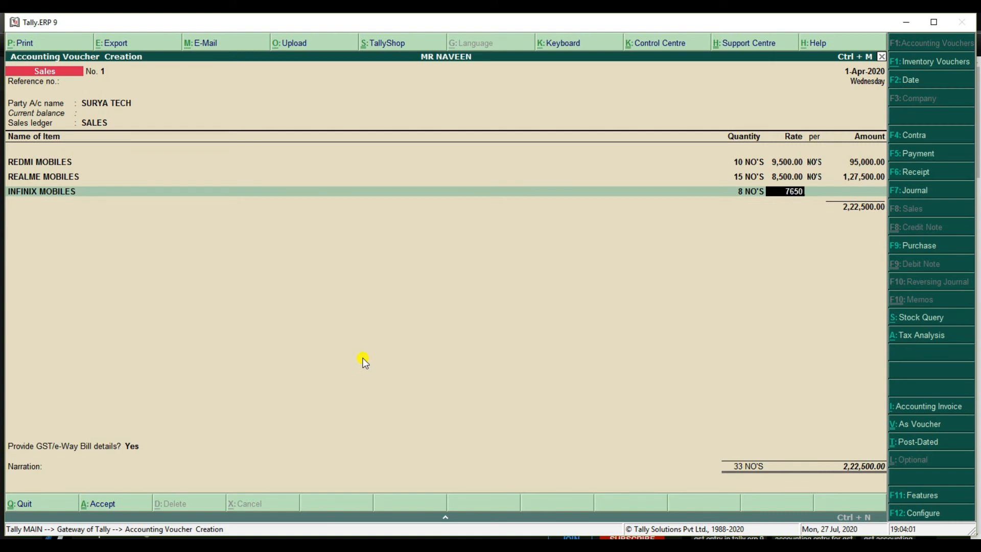
{"action": "key", "text": "Return"}
{"action": "key", "text": "Return"}
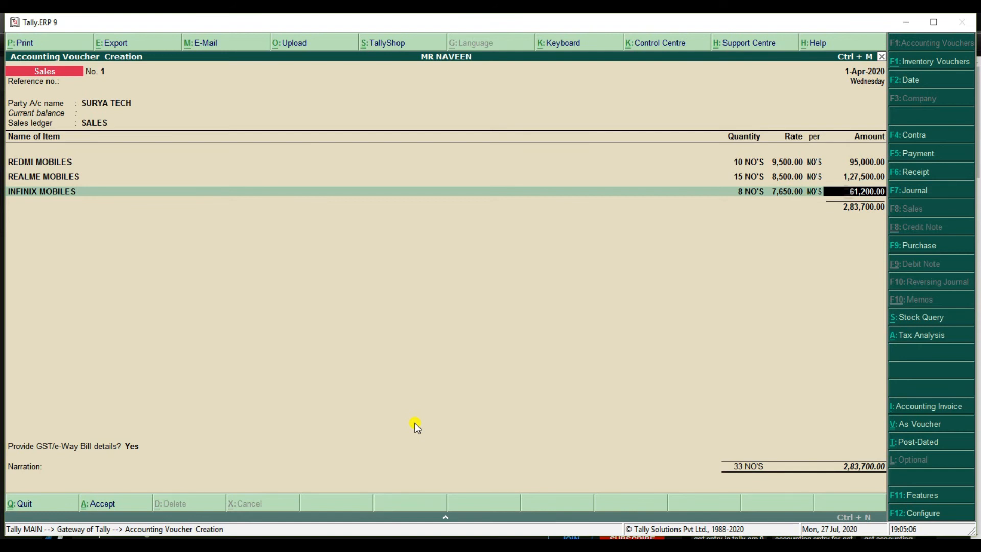
{"action": "key", "text": "Return"}
{"action": "key", "text": "Return"}
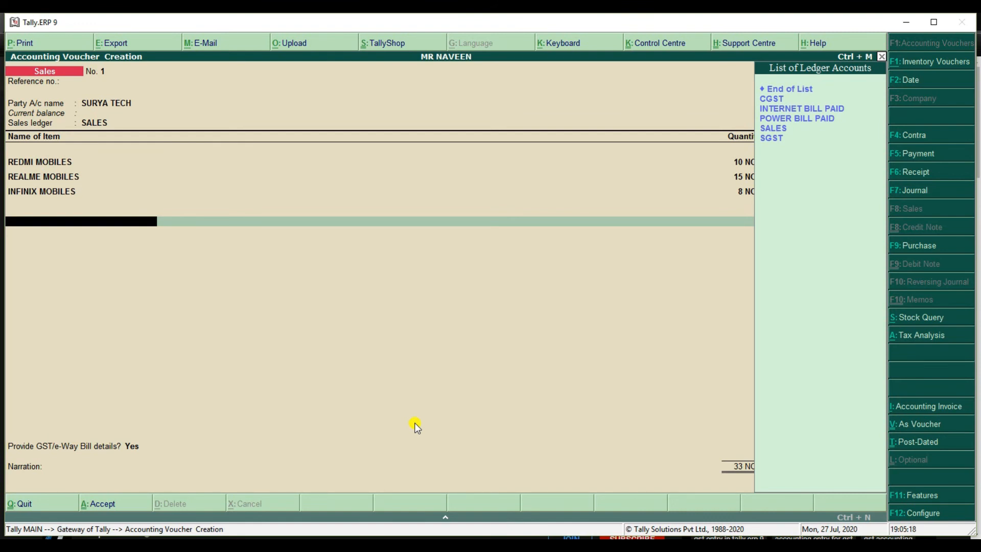
Add the CGST ledger below the sales items and accept its calculated tax amount.
{"action": "key", "text": "Down"}
{"action": "key", "text": "Return"}
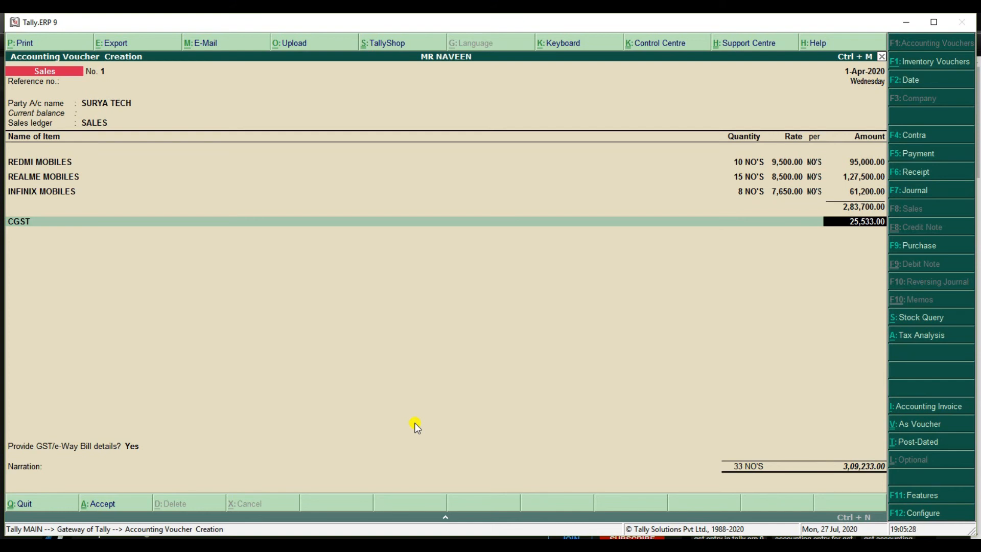
{"action": "key", "text": "Return"}
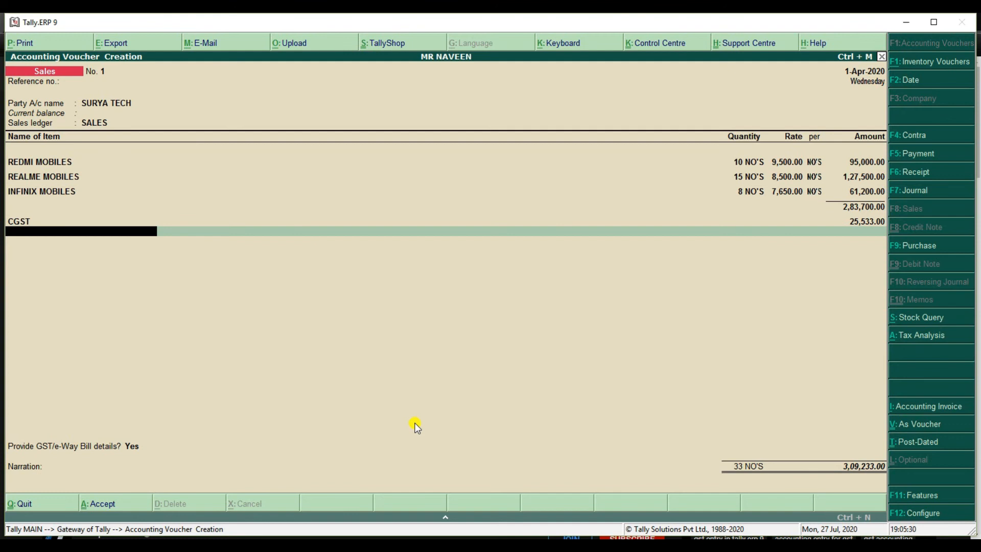
Add the SGST ledger with its calculated amount to the sales voucher and save the voucher.
{"action": "key", "text": "Down"}
{"action": "key", "text": "Down"}
{"action": "key", "text": "Down"}
{"action": "key", "text": "Down"}
{"action": "key", "text": "Down"}
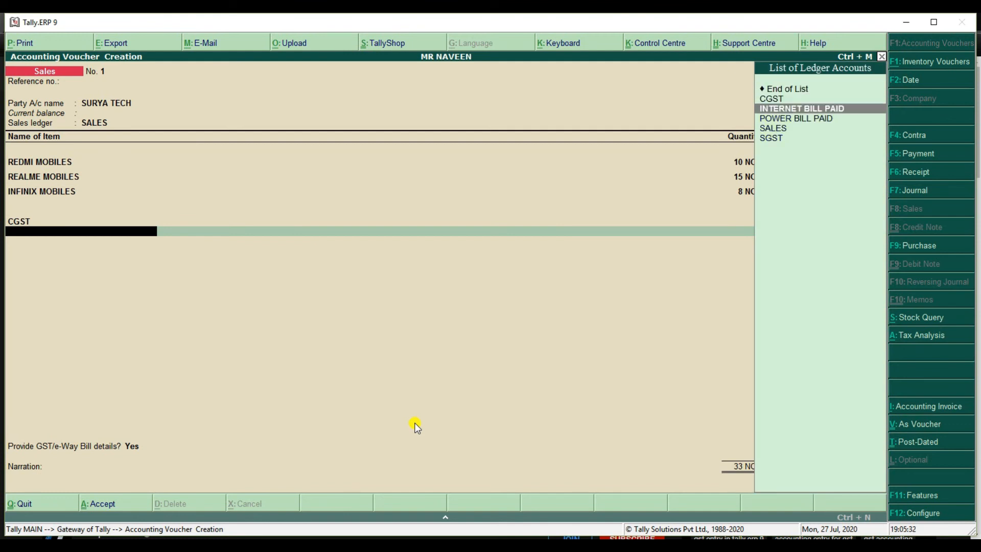
{"action": "key", "text": "Return"}
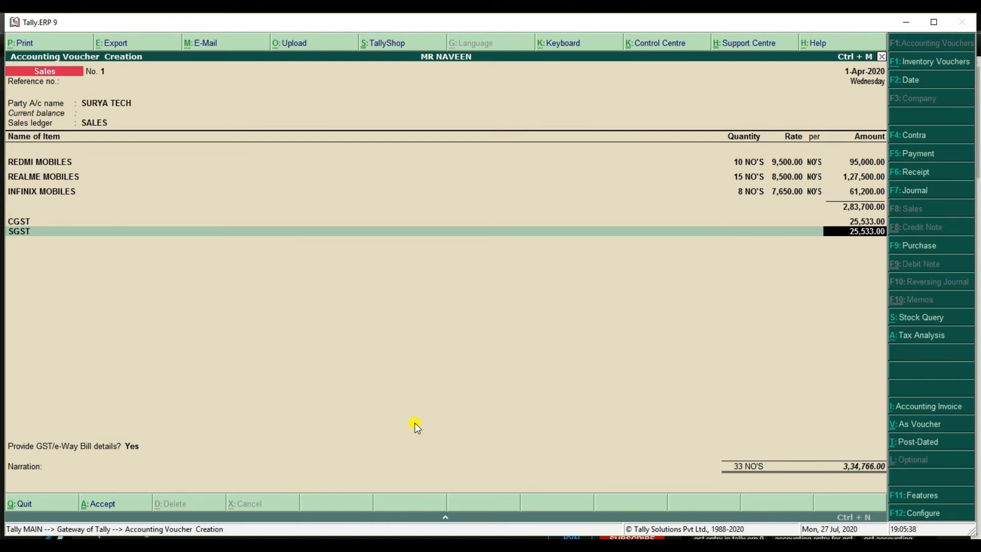
{"action": "key", "text": "Return"}
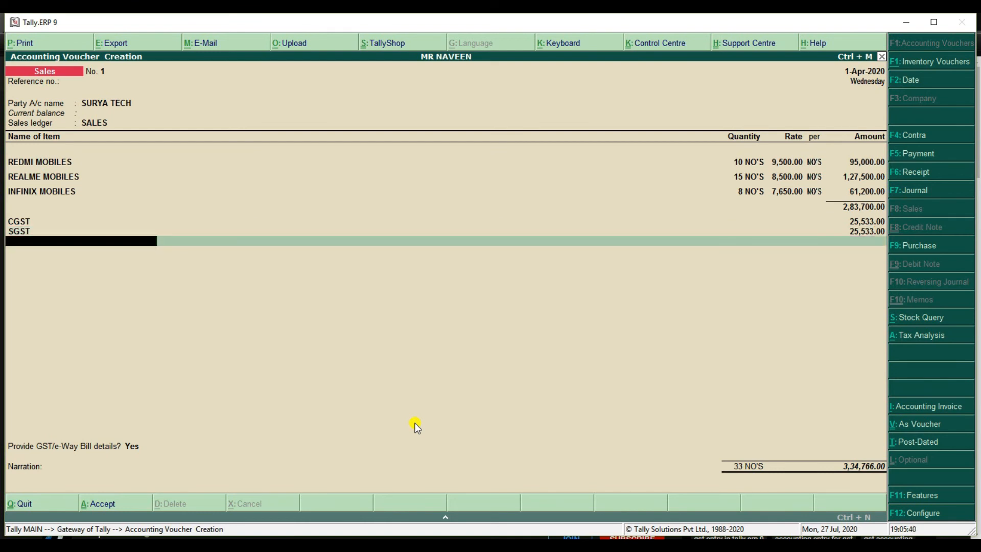
{"action": "key", "text": "Return"}
{"action": "key", "text": "Return"}
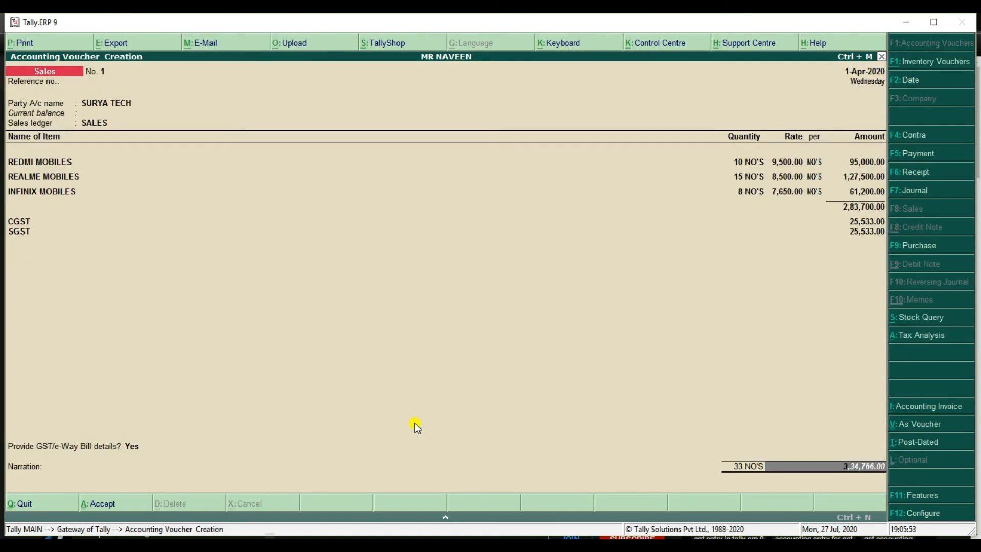
{"action": "key", "text": "Return"}
{"action": "key", "text": "Return"}
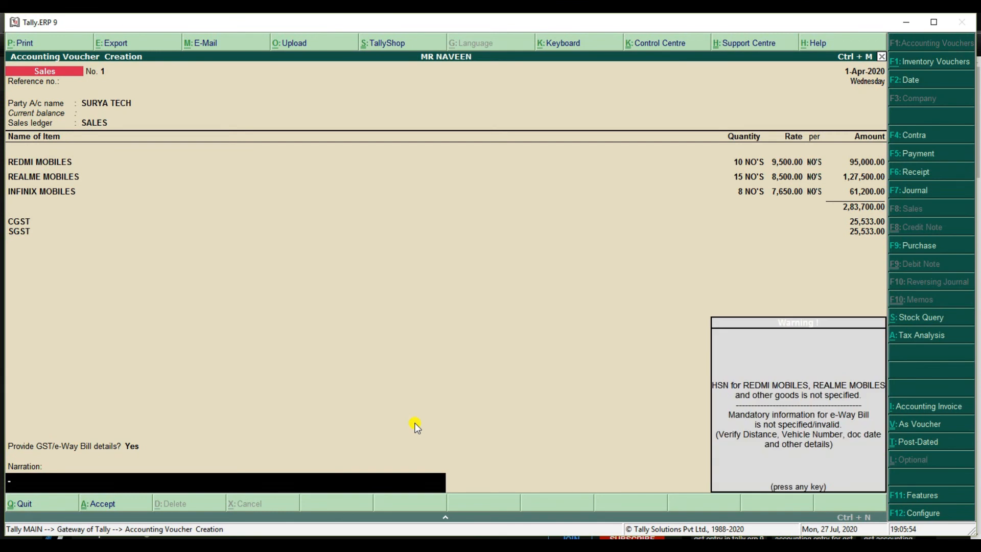
{"action": "key", "text": "Return"}
{"action": "key", "text": "Return"}
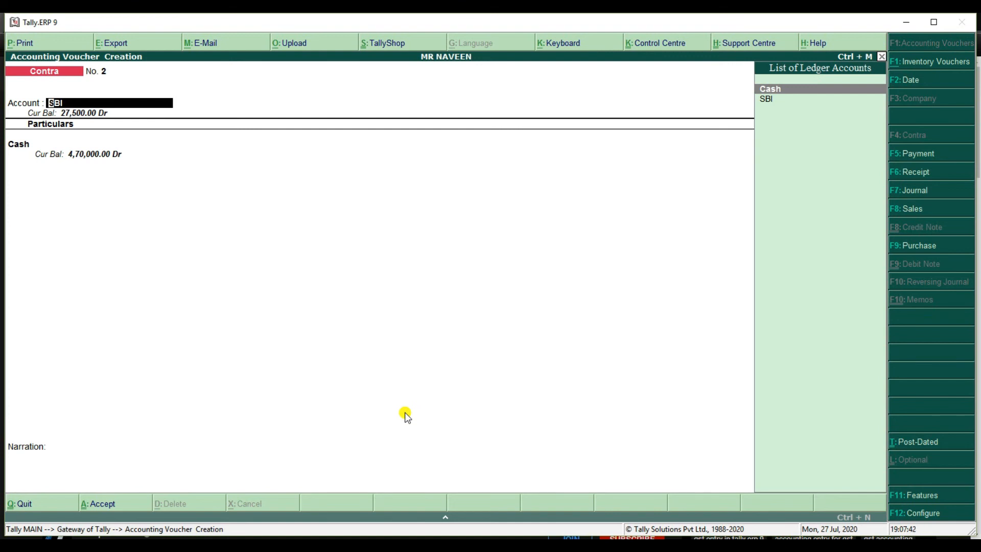
Record a contra voucher withdrawing 10,000 from the SBI account into Cash and save it.
{"action": "key", "text": "Return"}
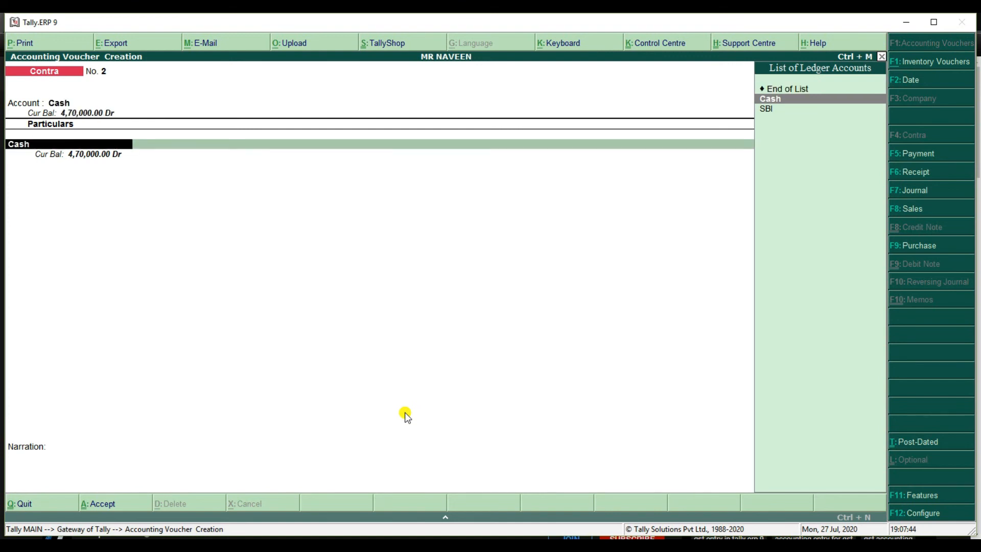
{"action": "key", "text": "Down"}
{"action": "key", "text": "Return"}
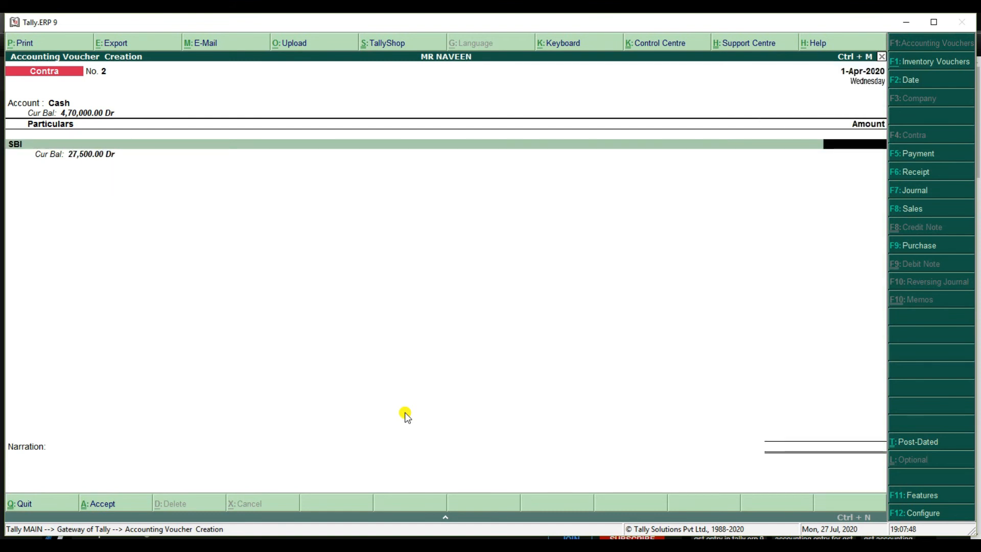
{"action": "type", "text": "10000"}
{"action": "key", "text": "Return"}
{"action": "key", "text": "Return"}
{"action": "key", "text": "Return"}
{"action": "key", "text": "Return"}
{"action": "key", "text": "Return"}
{"action": "key", "text": "Return"}
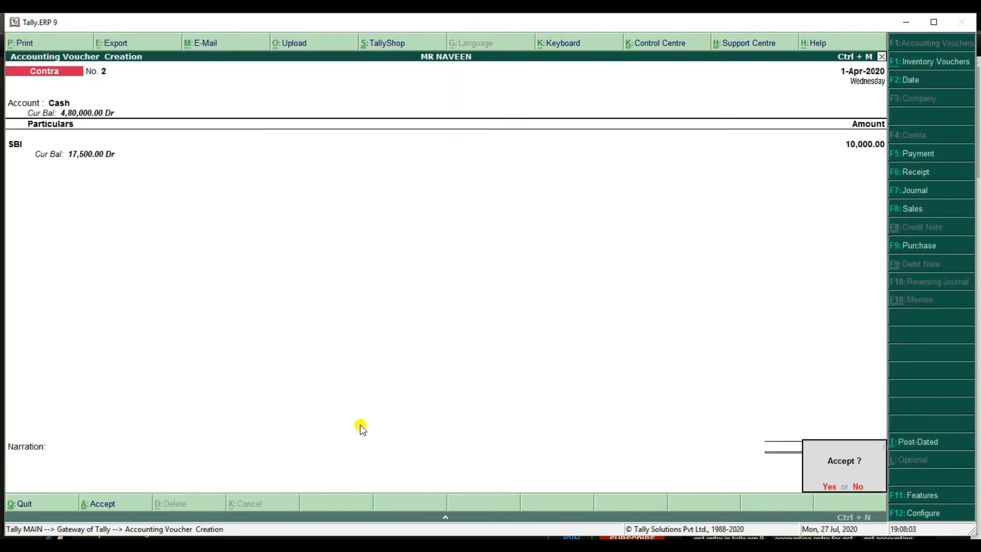
{"action": "key", "text": "Return"}
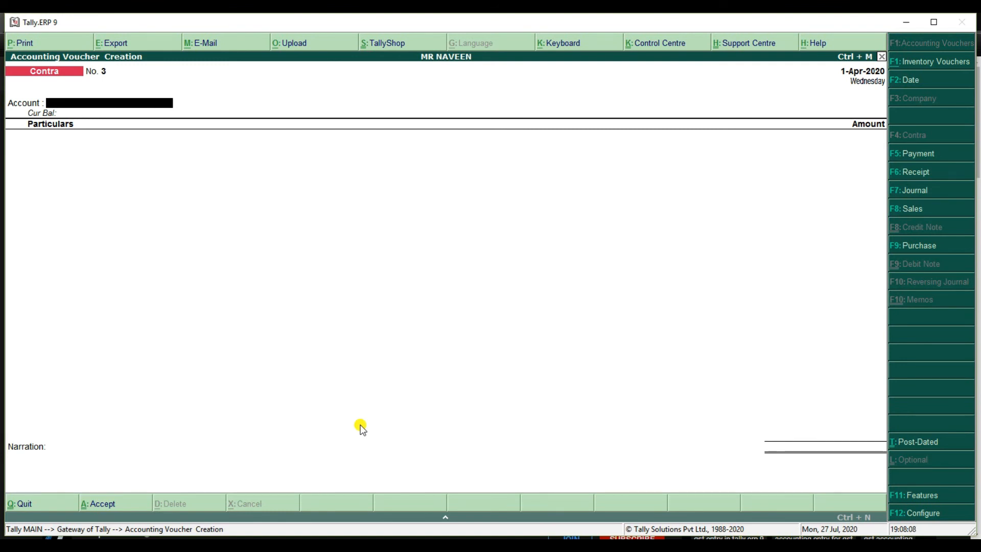
Record a payment voucher from Cash to KUMAR MOBILES for 2,46,030 and save it.
{"action": "key", "text": "F5"}
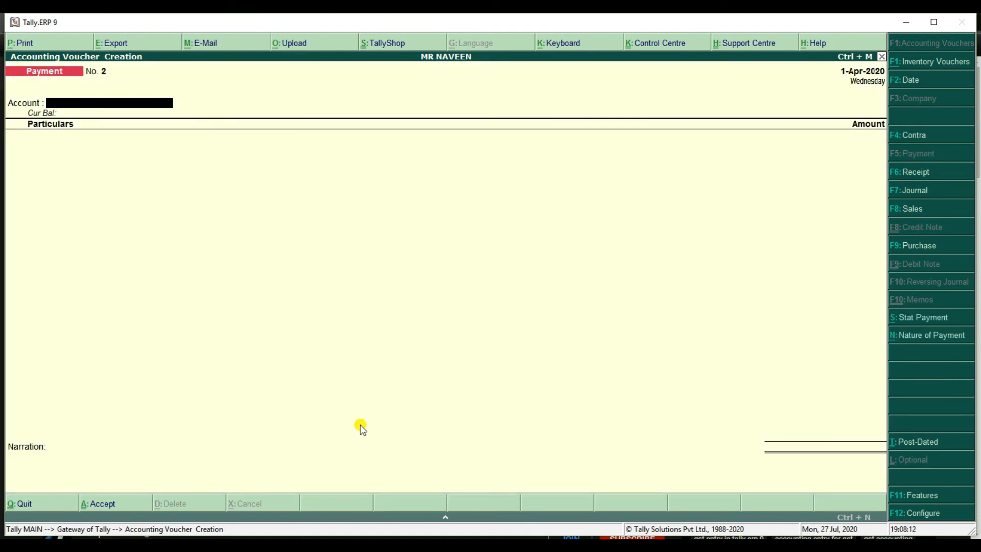
{"action": "key", "text": "space"}
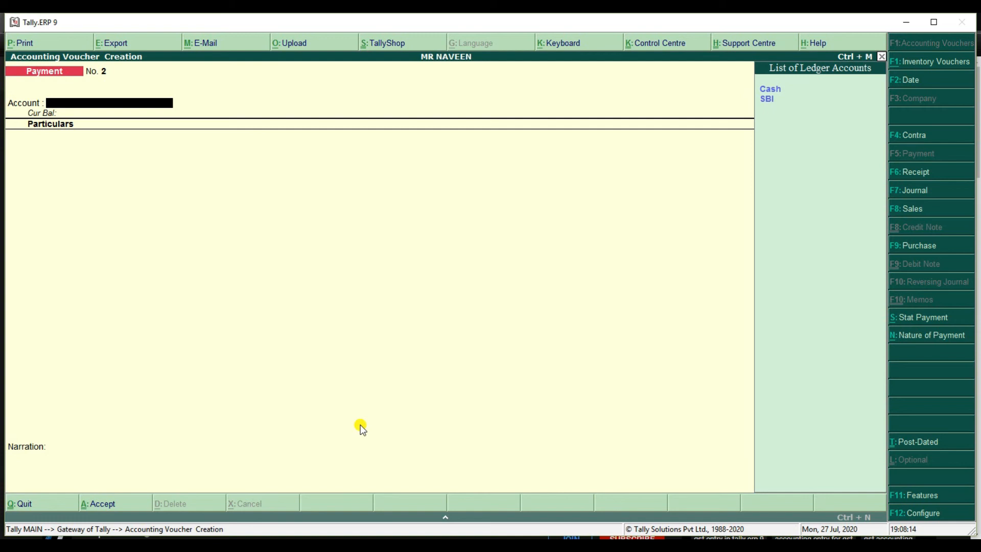
{"action": "type", "text": "c"}
{"action": "key", "text": "Return"}
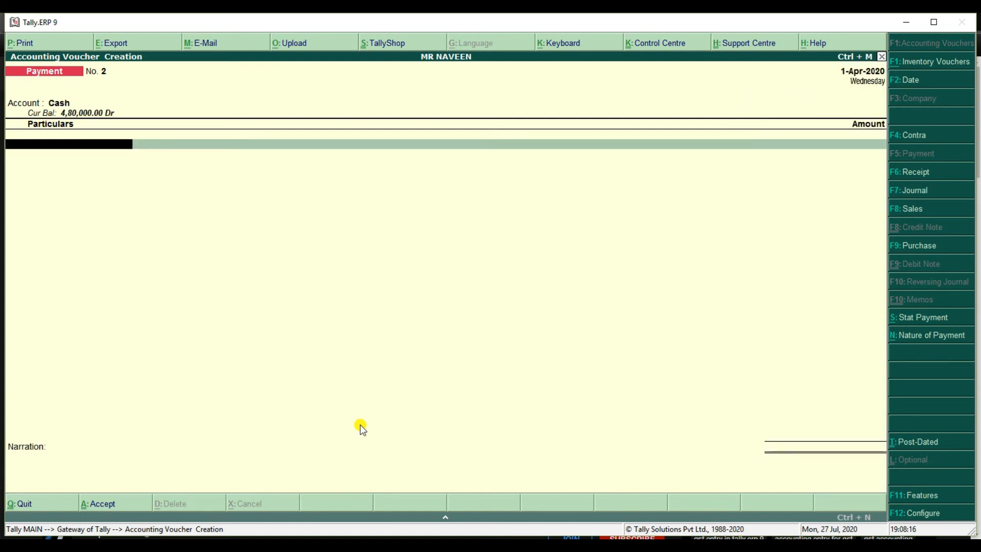
{"action": "type", "text": "k"}
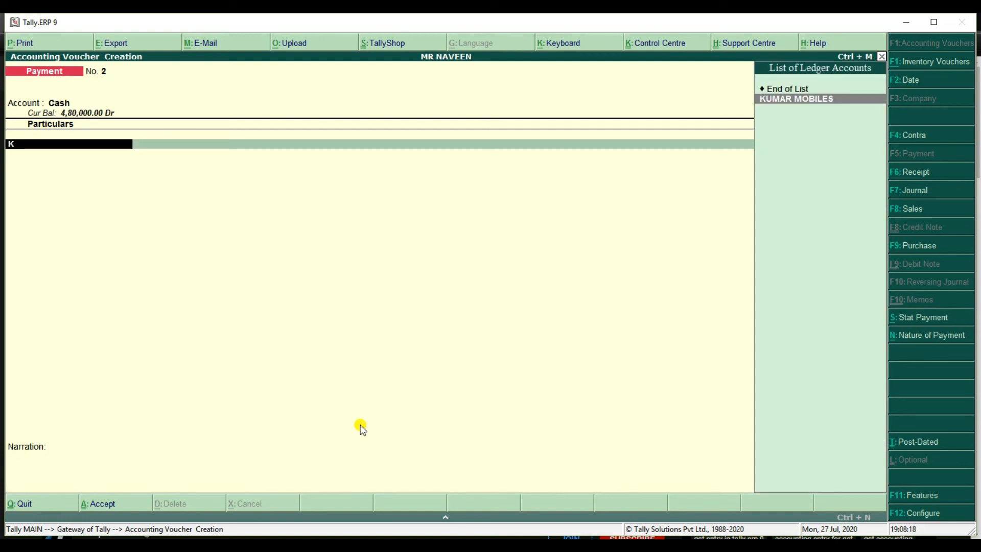
{"action": "key", "text": "Return"}
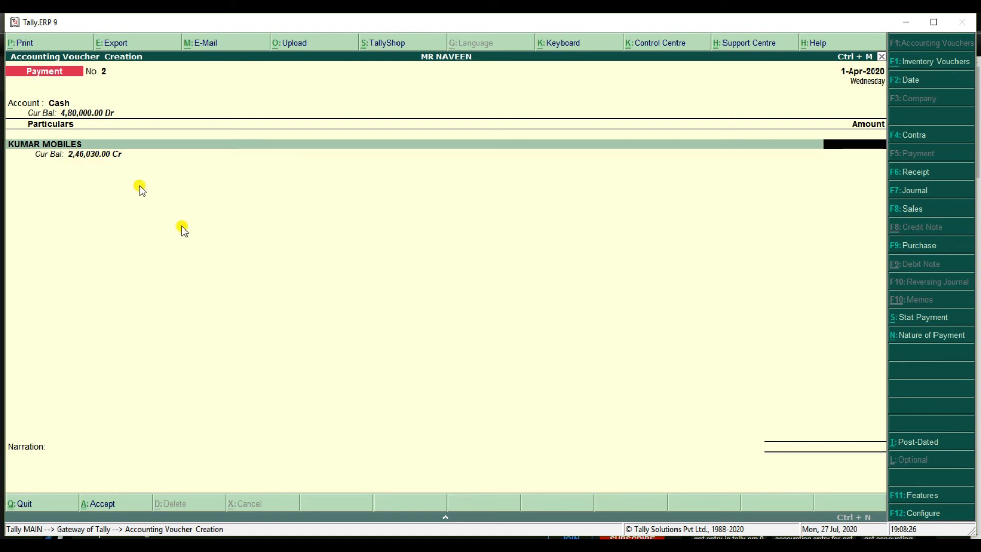
{"action": "type", "text": "246030"}
{"action": "key", "text": "Return"}
{"action": "key", "text": "Return"}
{"action": "key", "text": "Return"}
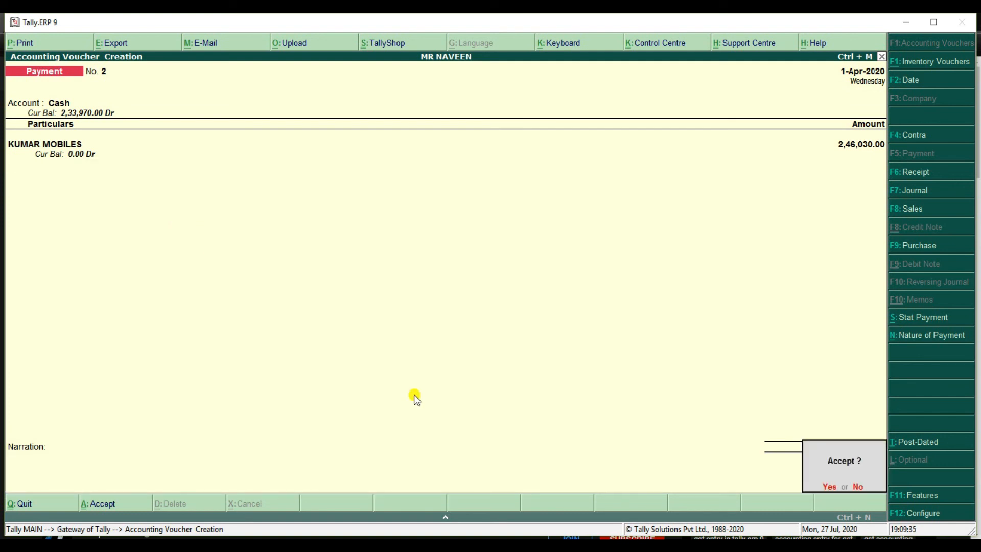
{"action": "key", "text": "Return"}
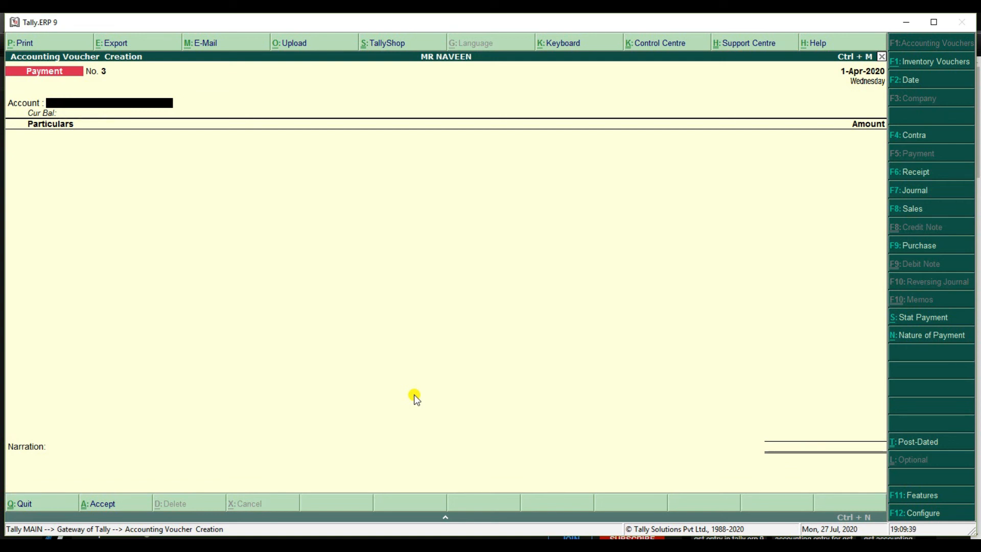
Record a receipt voucher into Cash from SURYA TECH for 3,34,766 and save it.
{"action": "key", "text": "F6"}
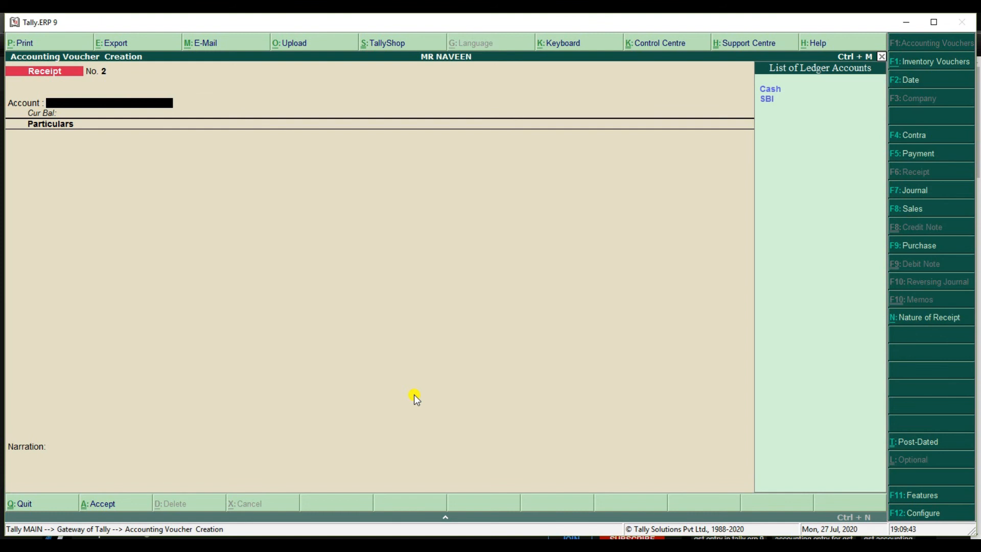
{"action": "key", "text": "Return"}
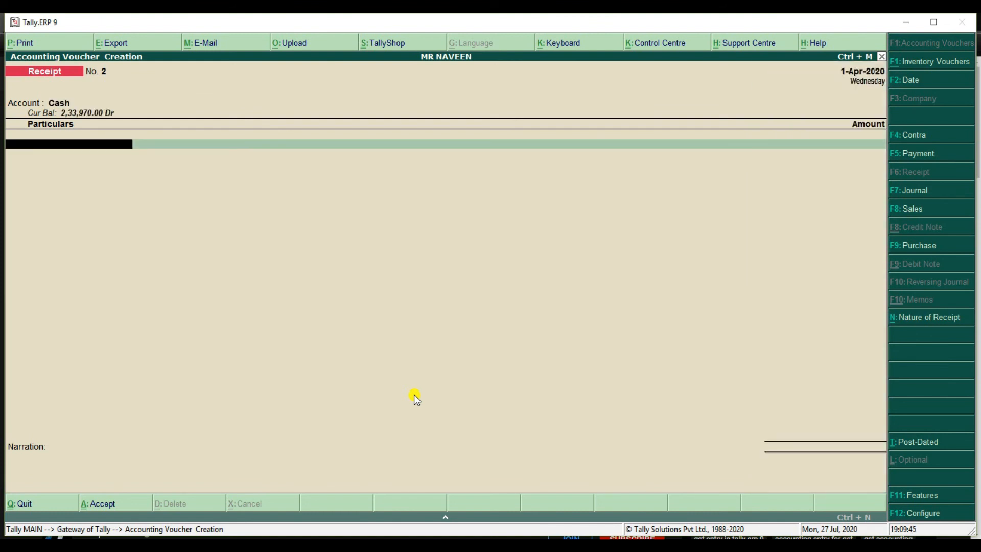
{"action": "type", "text": "S"}
{"action": "key", "text": "Down"}
{"action": "key", "text": "Down"}
{"action": "key", "text": "Down"}
{"action": "key", "text": "Return"}
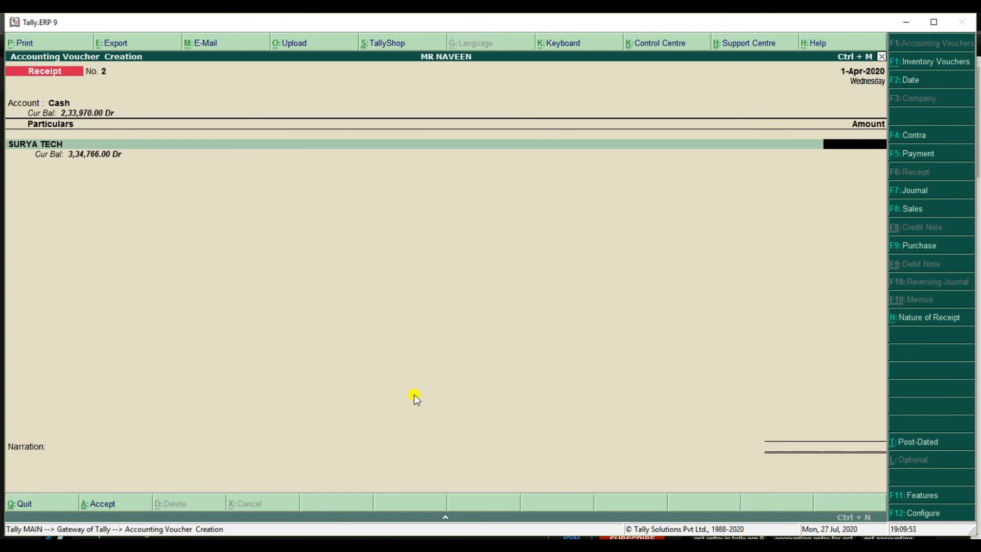
{"action": "type", "text": "334766"}
{"action": "key", "text": "Return"}
{"action": "key", "text": "Return"}
{"action": "key", "text": "Return"}
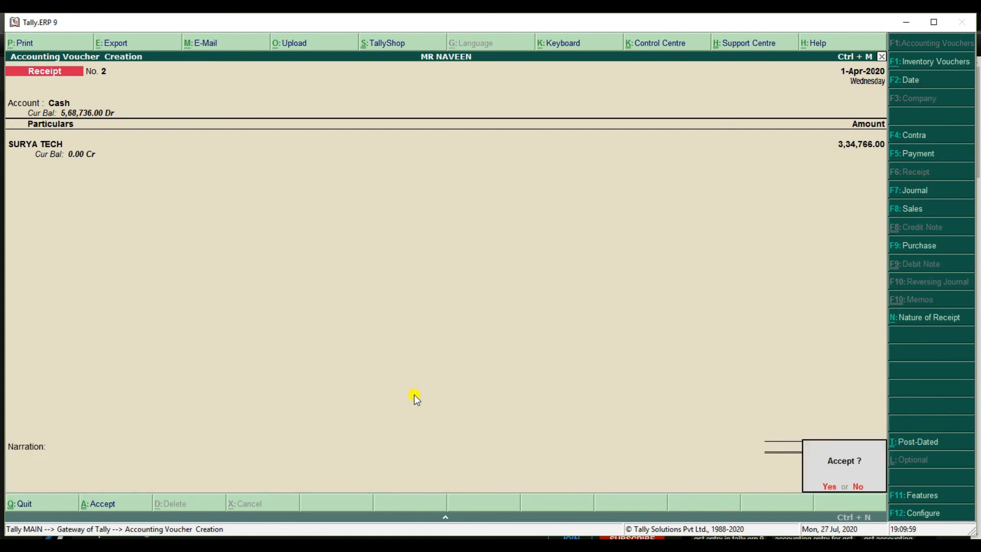
{"action": "key", "text": "Return"}
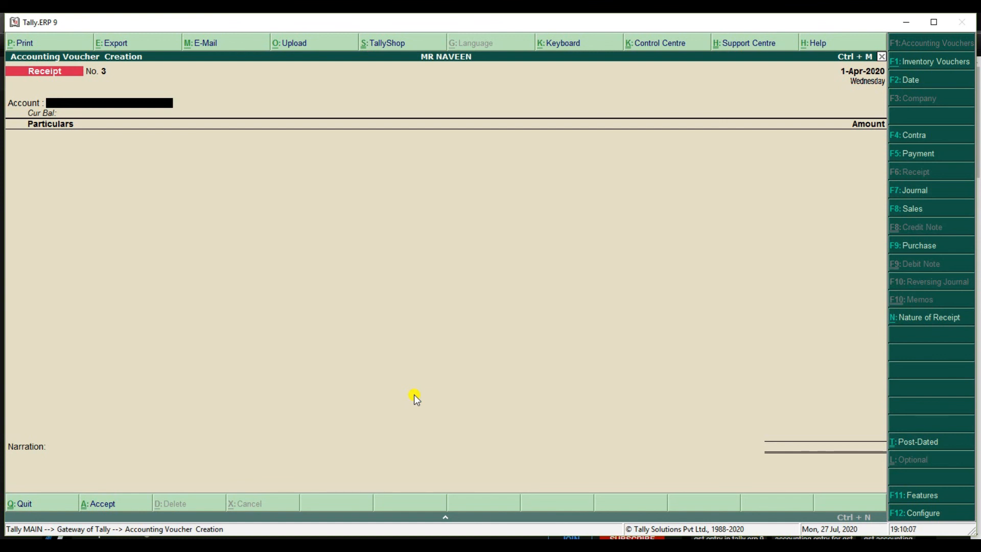
Record a payment voucher from the SBI account for INTERNET BILL PAID with an amount of 500 and save it.
{"action": "key", "text": "F5"}
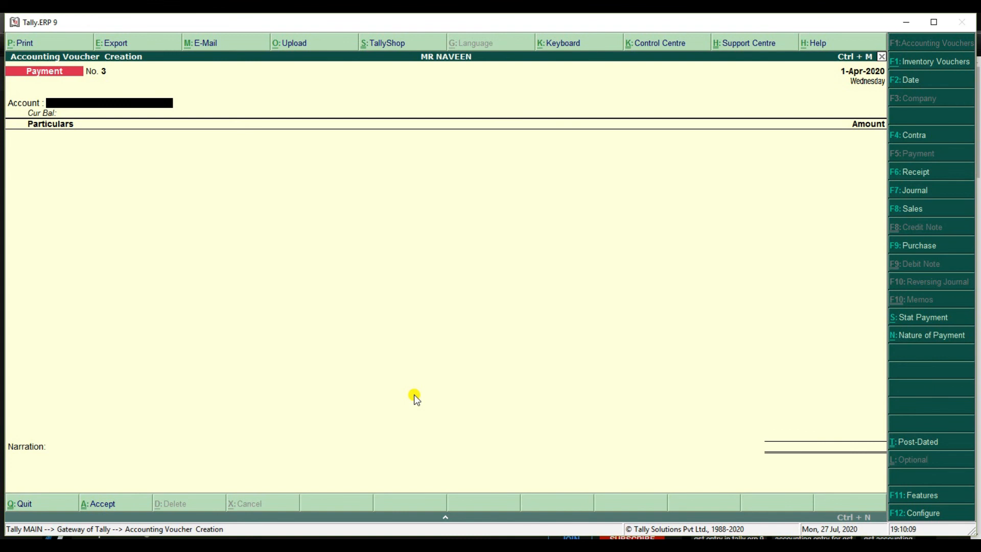
{"action": "key", "text": "Down"}
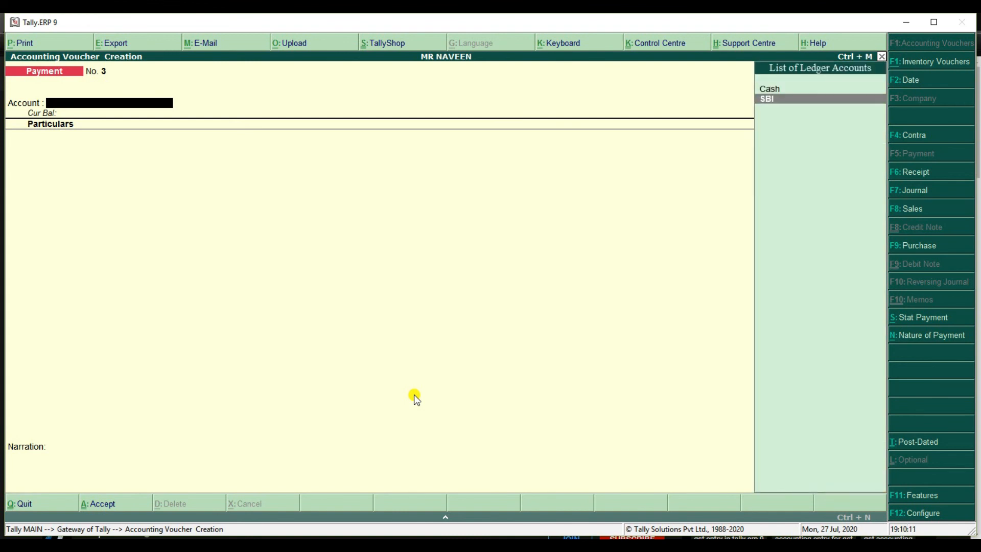
{"action": "key", "text": "Return"}
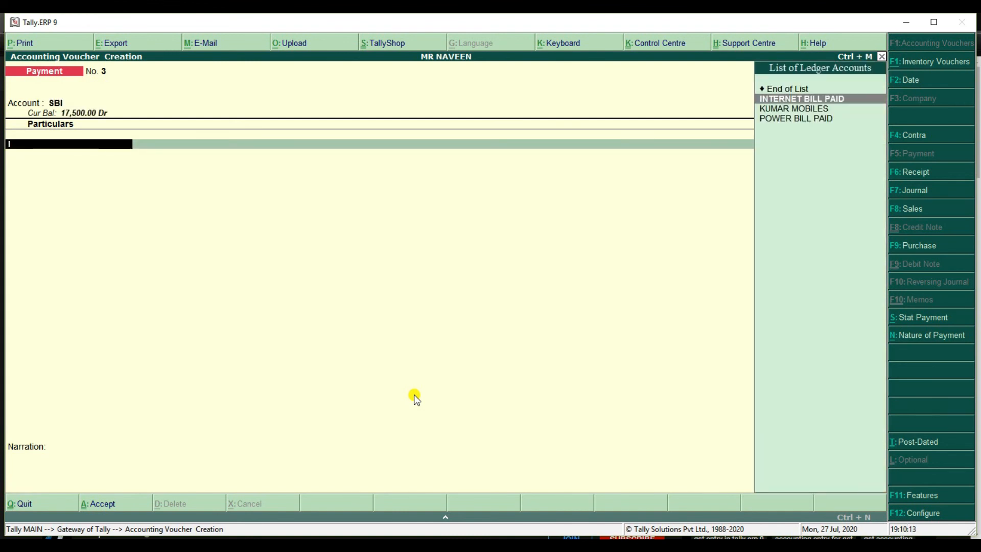
{"action": "key", "text": "Return"}
{"action": "type", "text": "500"}
{"action": "key", "text": "Return"}
{"action": "key", "text": "Return"}
{"action": "key", "text": "Return"}
{"action": "key", "text": "Return"}
{"action": "key", "text": "Return"}
{"action": "key", "text": "Return"}
{"action": "key", "text": "Return"}
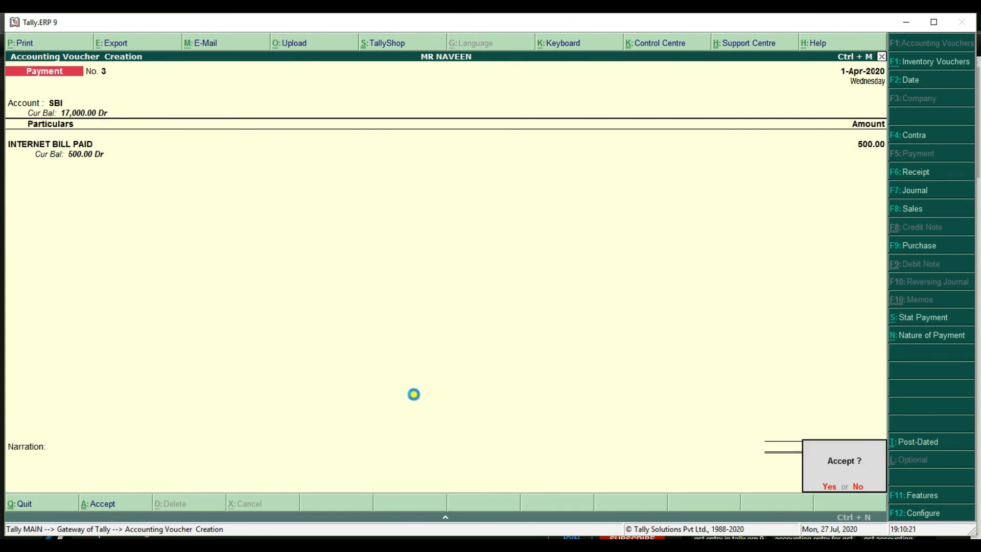
{"action": "key", "text": "Return"}
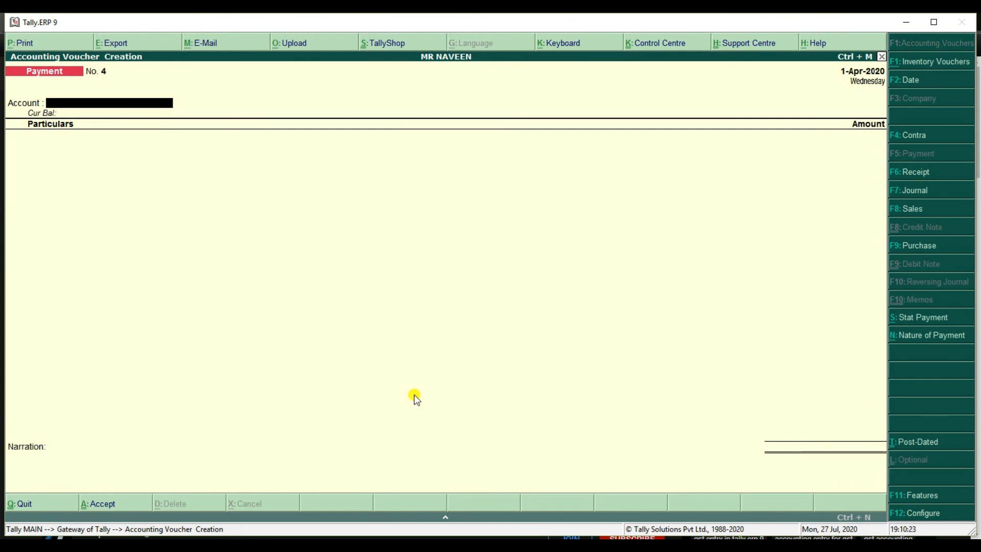
Leave voucher entry and open the company's Balance Sheet report.
{"action": "key", "text": "Escape"}
{"action": "key", "text": "Return"}
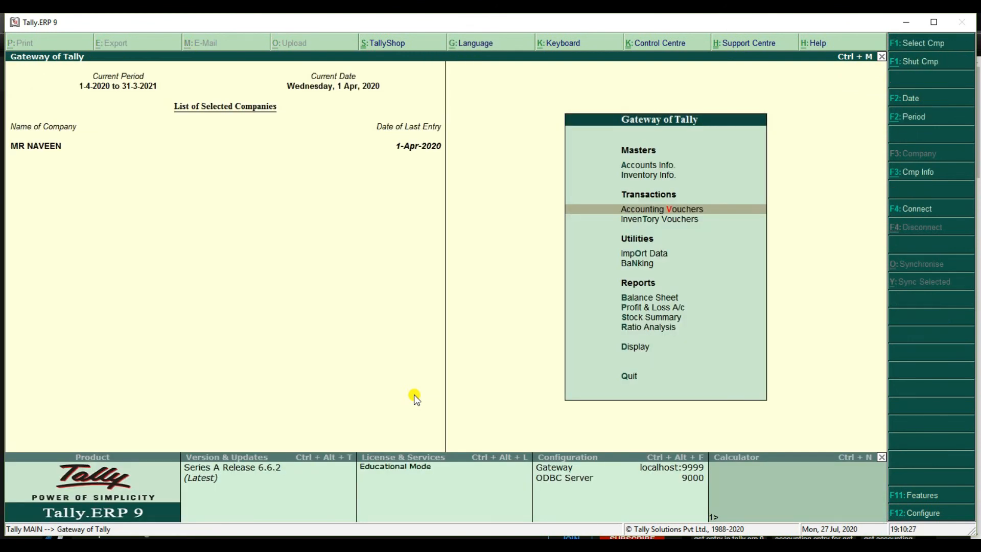
{"action": "key", "text": "Down"}
{"action": "key", "text": "Down"}
{"action": "key", "text": "Down"}
{"action": "key", "text": "Down"}
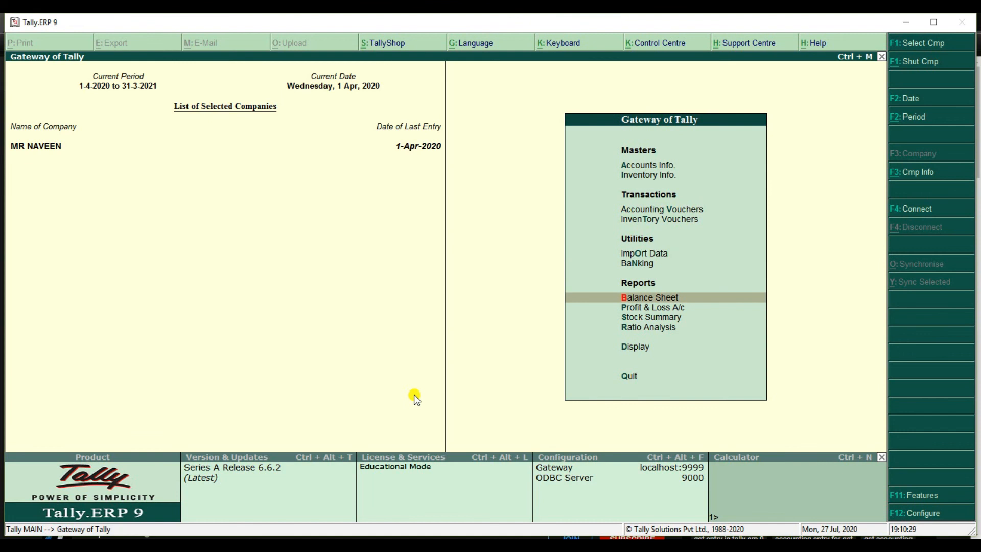
{"action": "key", "text": "Return"}
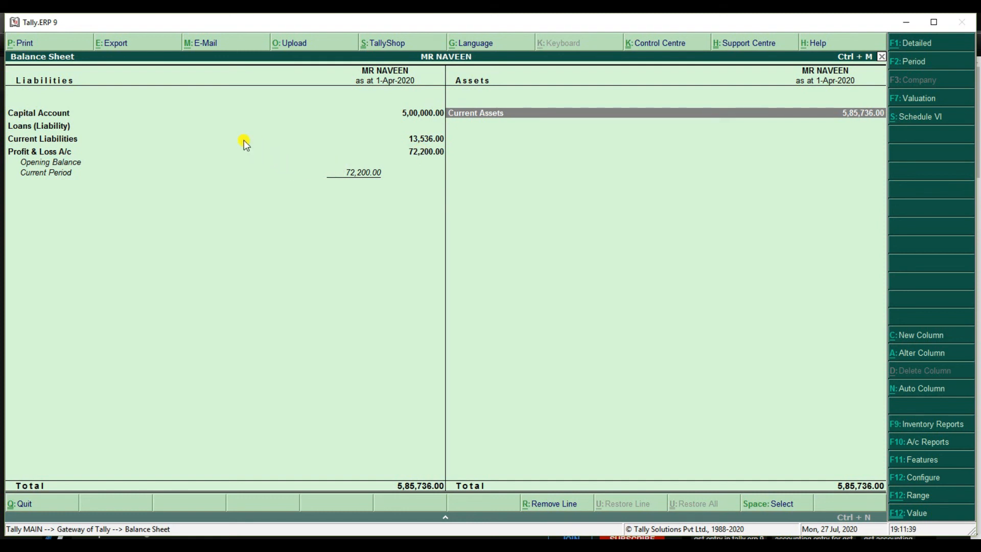
Examine the tax ledgers in Duties & Taxes under Current Liabilities and return to the Gateway of Tally.
{"action": "left_click", "coordinate": [162, 141]}
{"action": "left_click", "coordinate": [162, 143]}
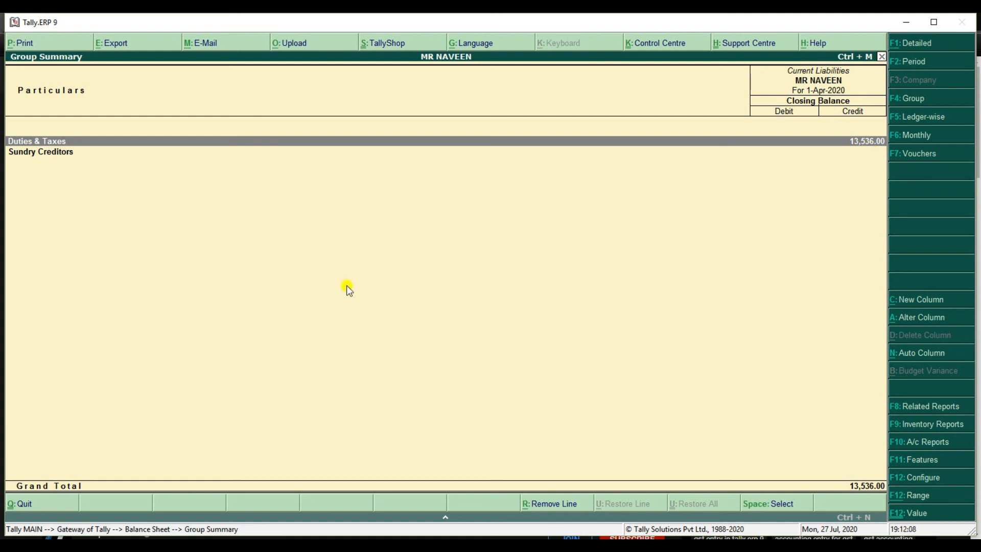
{"action": "left_click", "coordinate": [194, 142]}
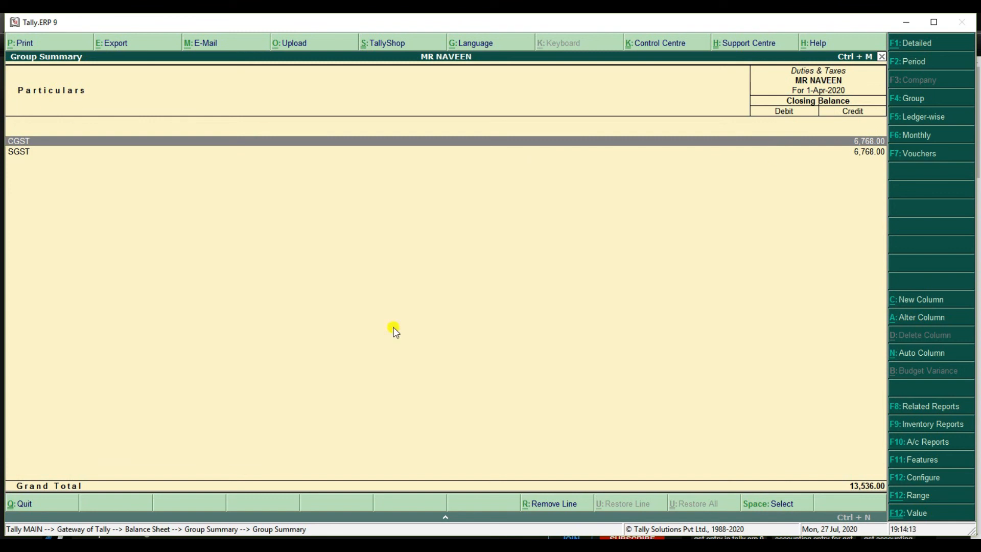
{"action": "key", "text": "Escape"}
{"action": "key", "text": "Escape"}
{"action": "key", "text": "Escape"}
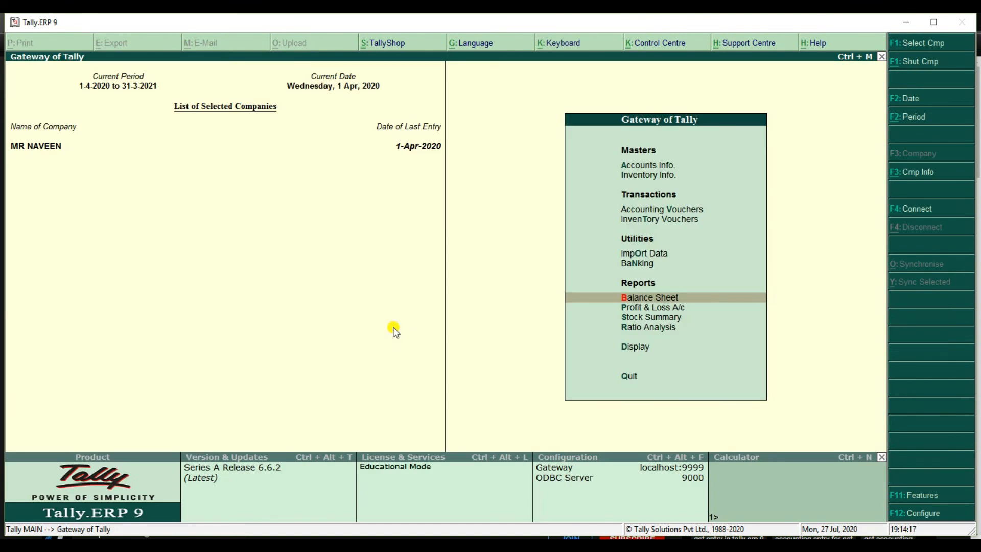
Start a GST statutory payment voucher for the period 1-Mar-2020 to 31-Mar-2020 with payment type Regular.
{"action": "key", "text": "Up"}
{"action": "key", "text": "Up"}
{"action": "key", "text": "Up"}
{"action": "key", "text": "Up"}
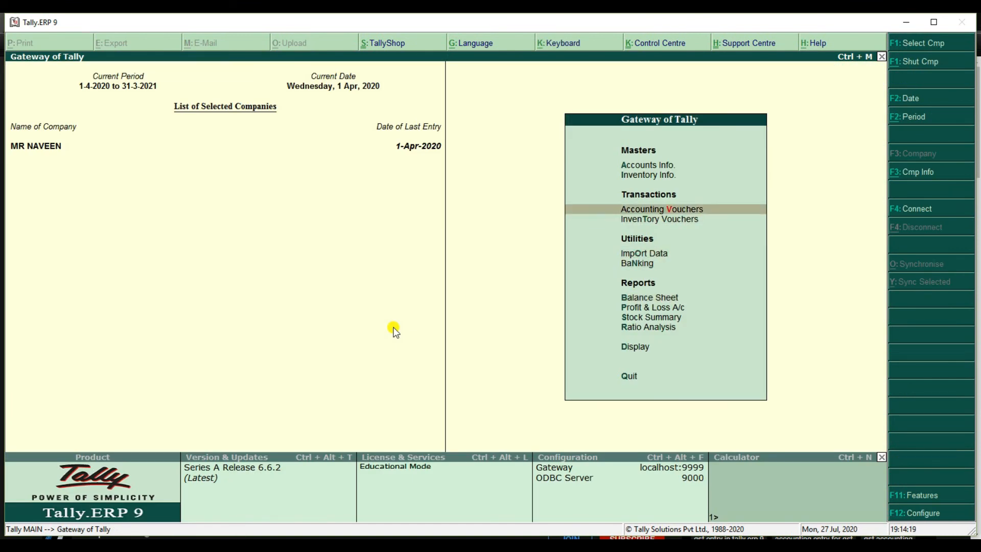
{"action": "key", "text": "Return"}
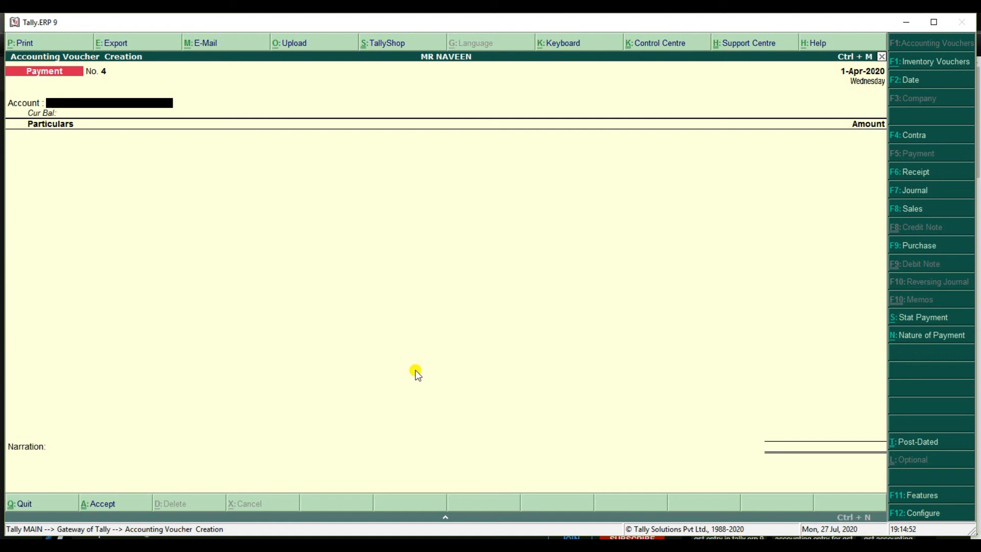
{"action": "key", "text": "alt+s"}
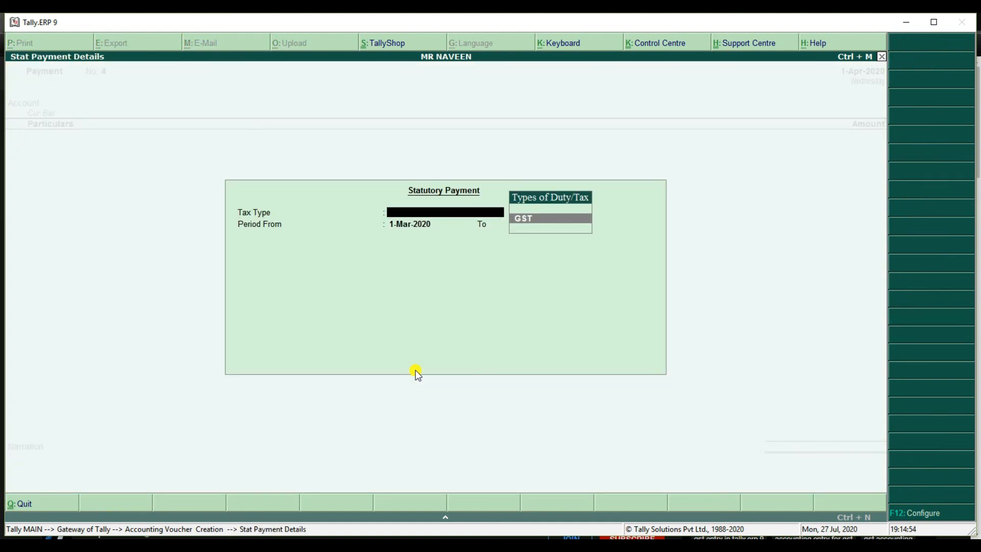
{"action": "left_click", "coordinate": [519, 218]}
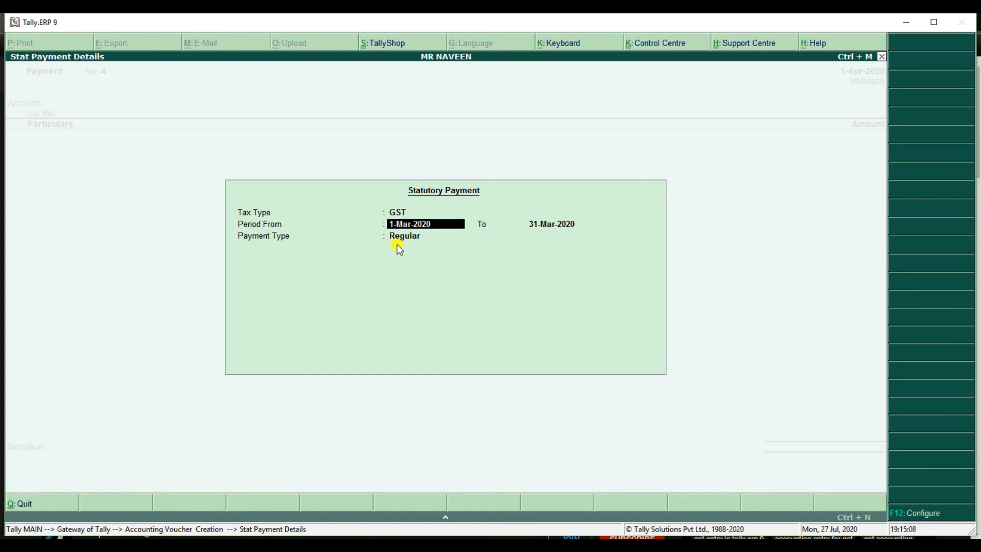
{"action": "key", "text": "Return"}
{"action": "key", "text": "Return"}
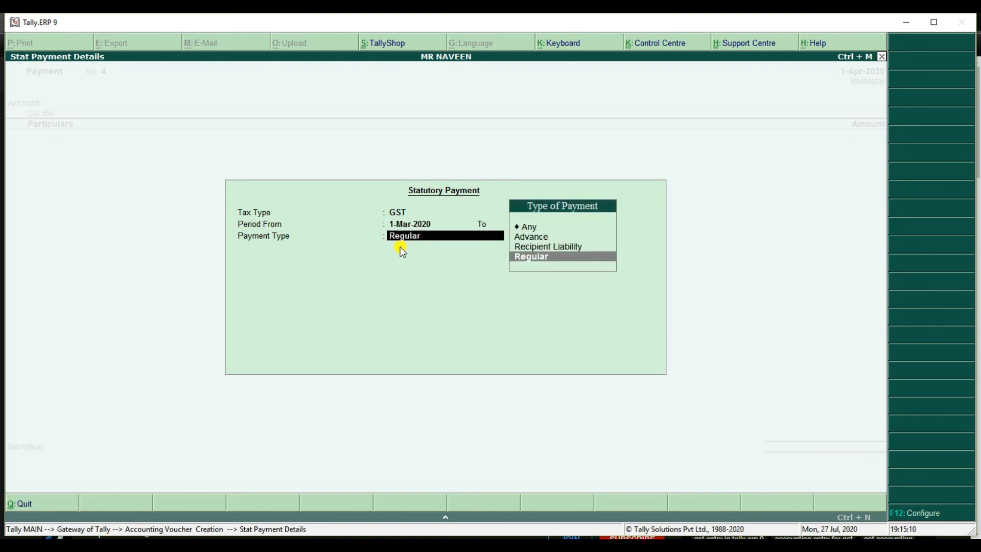
{"action": "key", "text": "Return"}
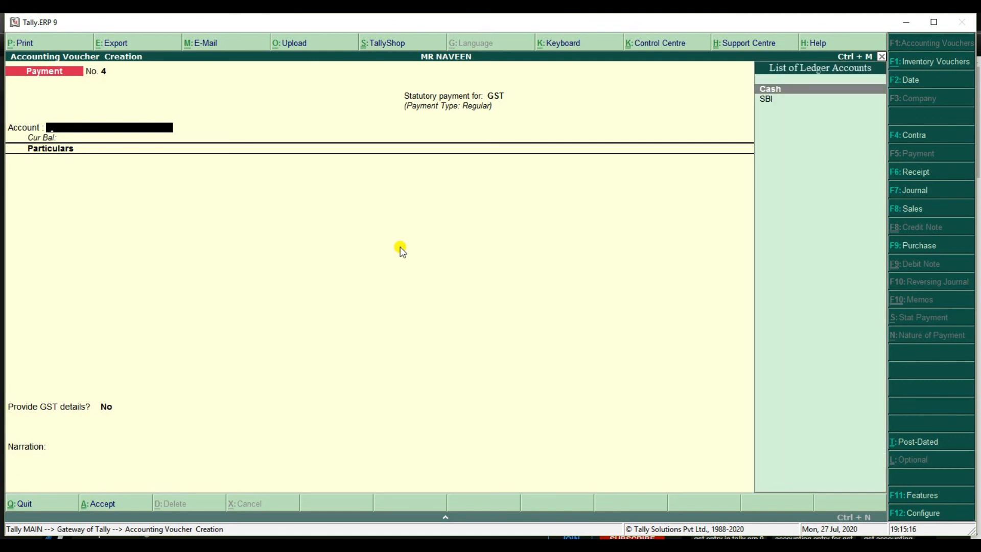
Choose Cash as the paying account and add the CGST ledger with an amount of 6,768.
{"action": "key", "text": "Return"}
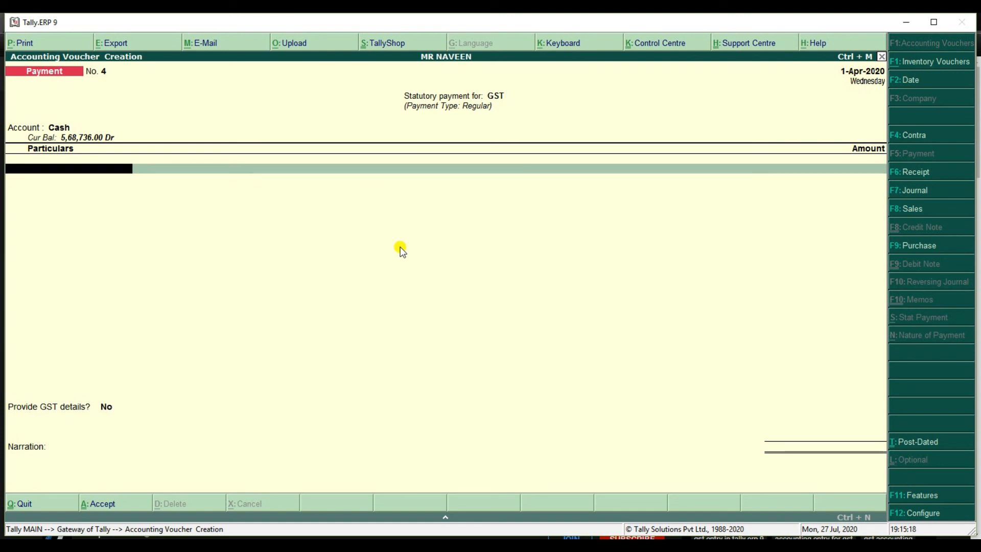
{"action": "type", "text": "C"}
{"action": "key", "text": "Return"}
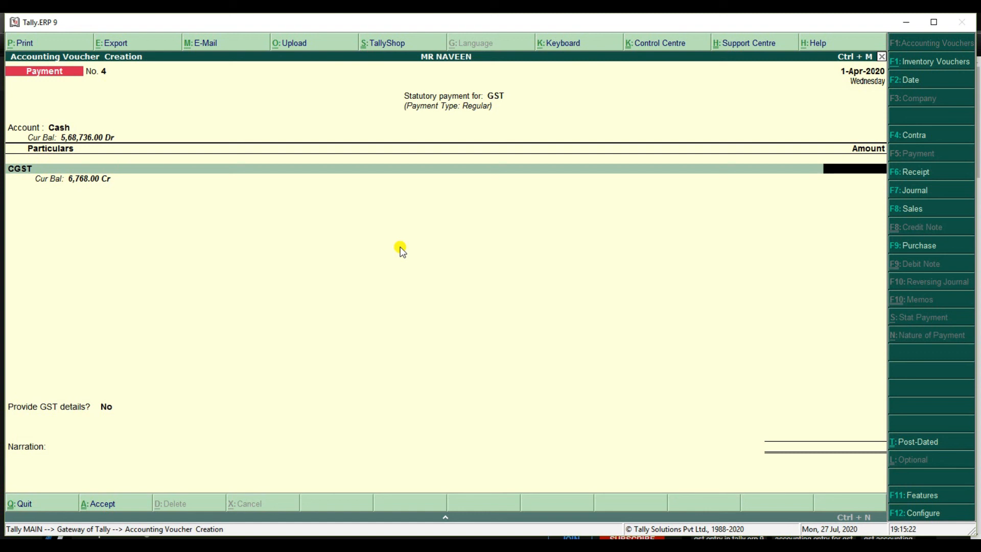
{"action": "type", "text": "6768"}
{"action": "key", "text": "Return"}
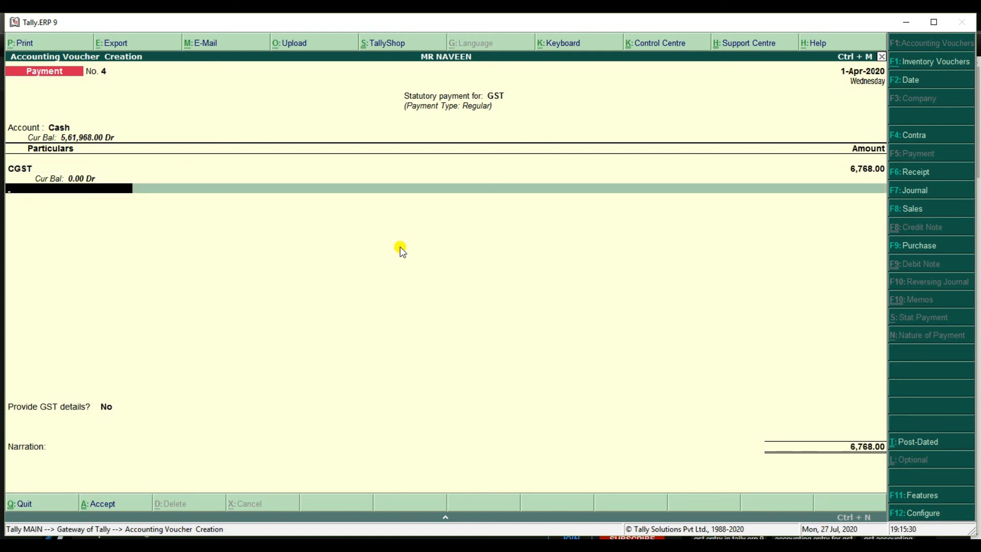
Add the SGST ledger with an amount of 6,768 to the statutory payment and end the ledger list.
{"action": "type", "text": "S"}
{"action": "key", "text": "Down"}
{"action": "key", "text": "Return"}
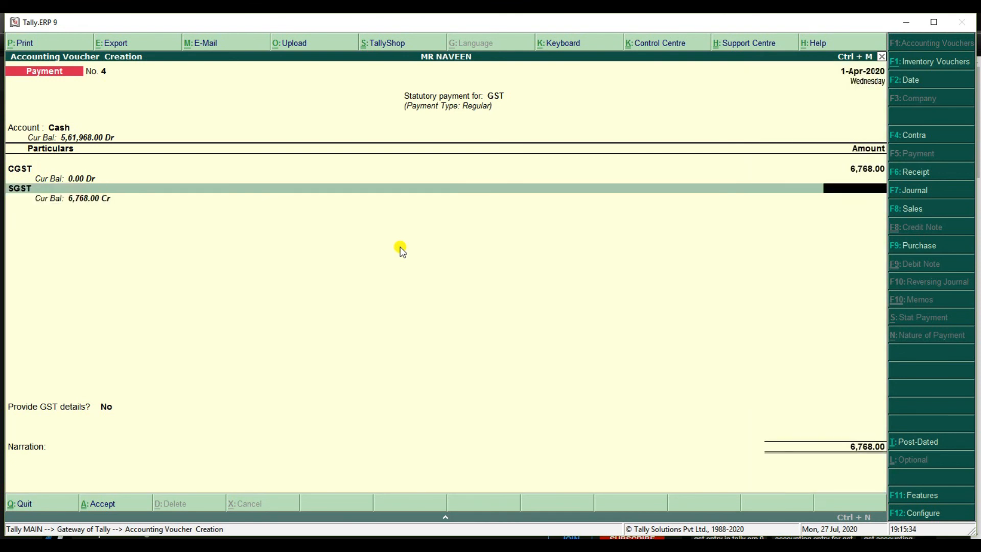
{"action": "type", "text": "6768"}
{"action": "key", "text": "Return"}
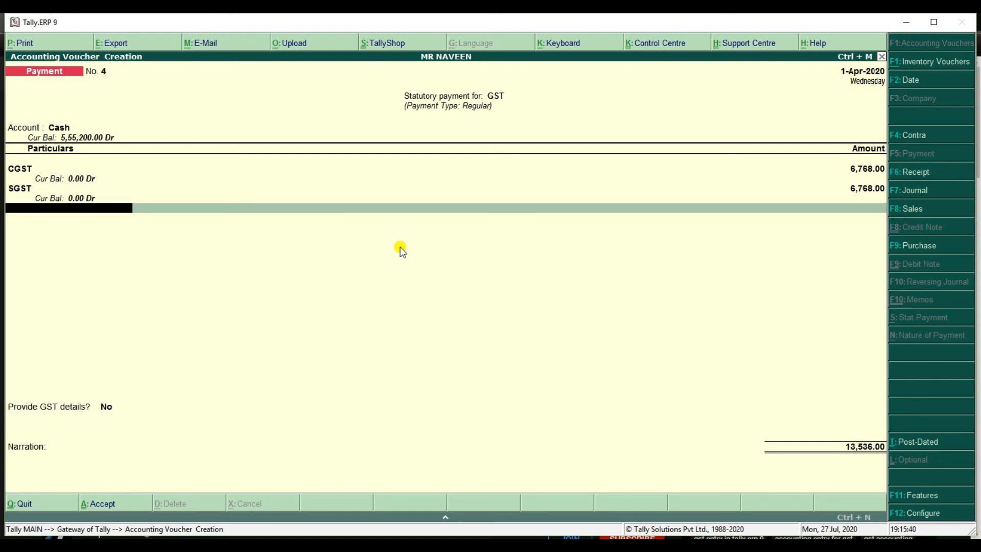
{"action": "key", "text": "Return"}
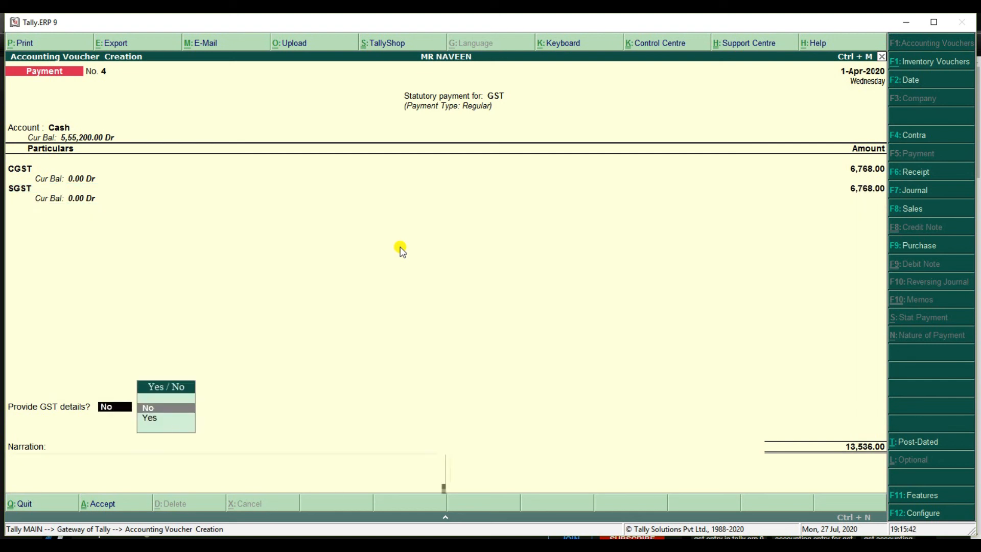
Save the statutory payment voucher without GST details or a narration and return to the Gateway of Tally.
{"action": "key", "text": "Return"}
{"action": "key", "text": "Return"}
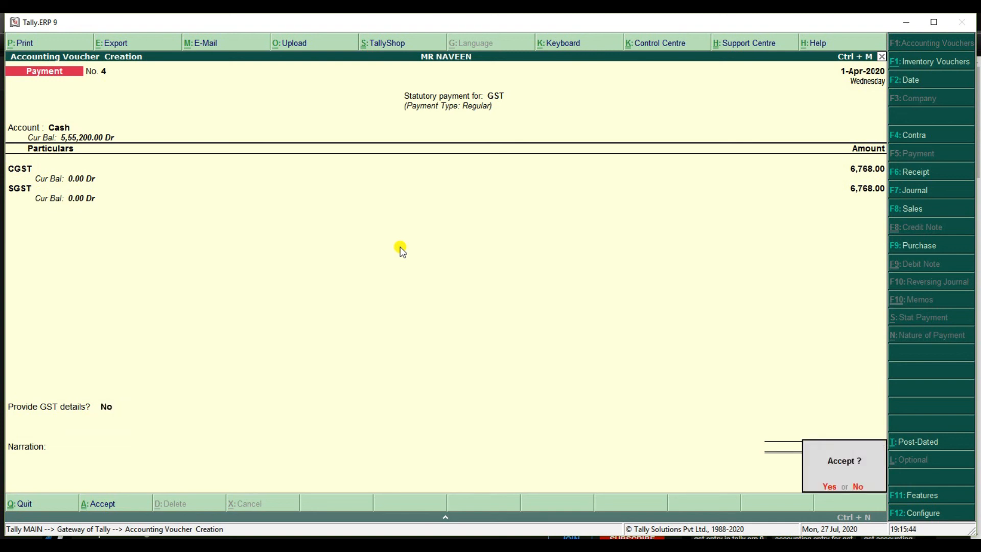
{"action": "key", "text": "Return"}
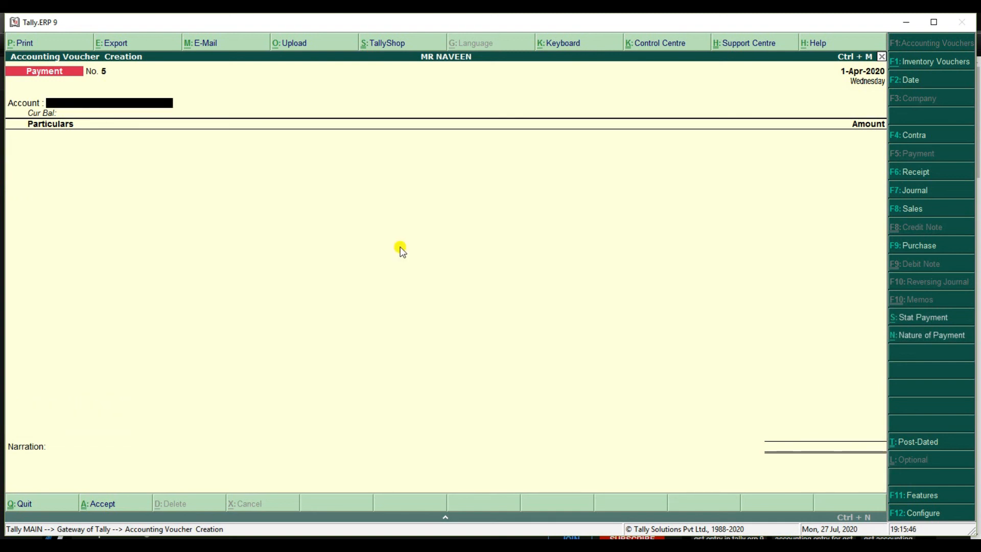
{"action": "key", "text": "Escape"}
{"action": "key", "text": "Return"}
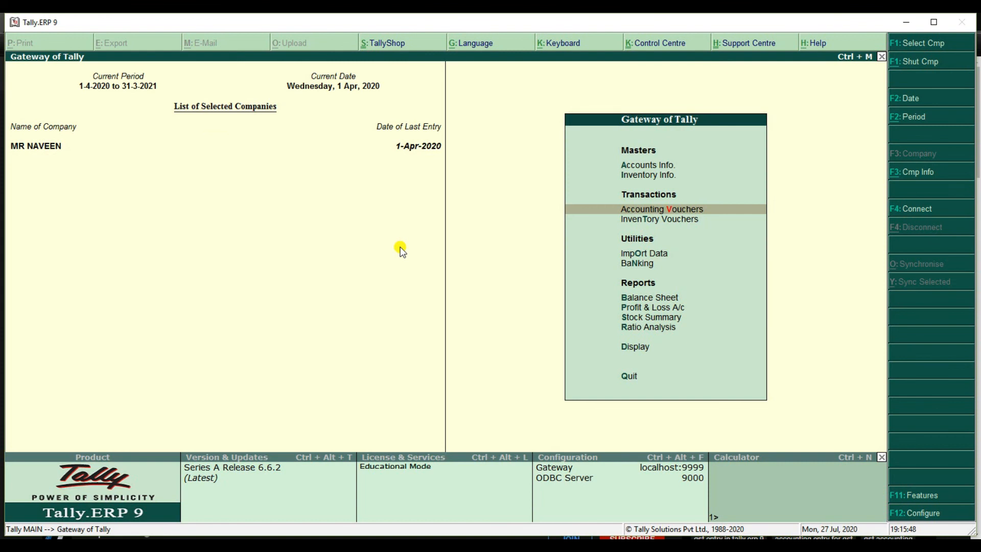
Examine the Current Liabilities group in the Balance Sheet for outstanding Duties & Taxes and return to the Balance Sheet.
{"action": "key", "text": "Down"}
{"action": "key", "text": "Down"}
{"action": "key", "text": "Down"}
{"action": "key", "text": "Down"}
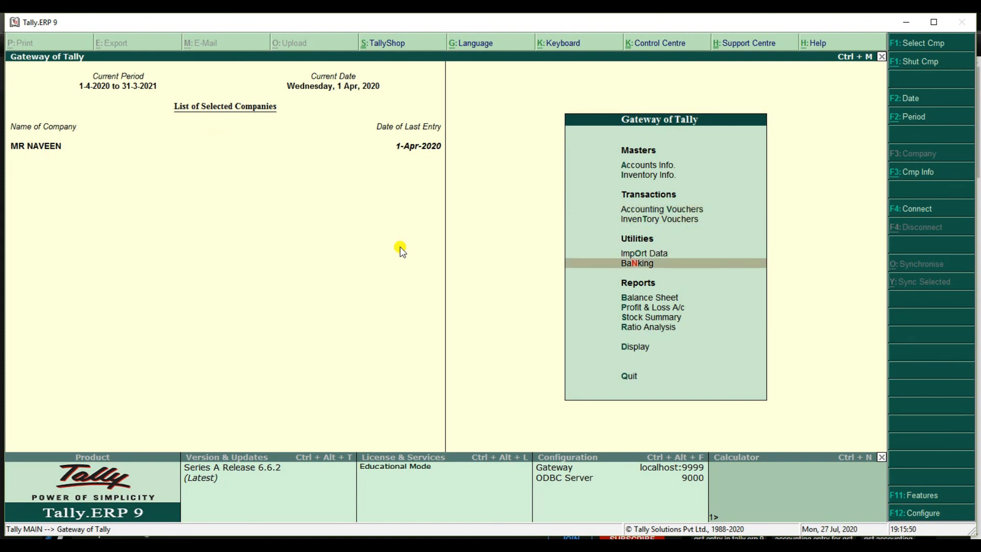
{"action": "key", "text": "Return"}
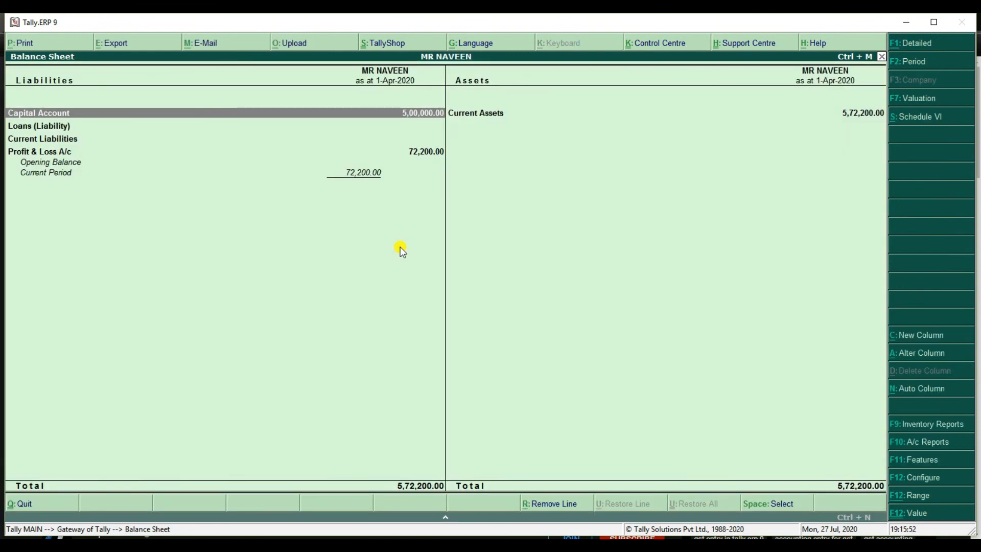
{"action": "left_click", "coordinate": [72, 139]}
{"action": "left_click", "coordinate": [72, 139]}
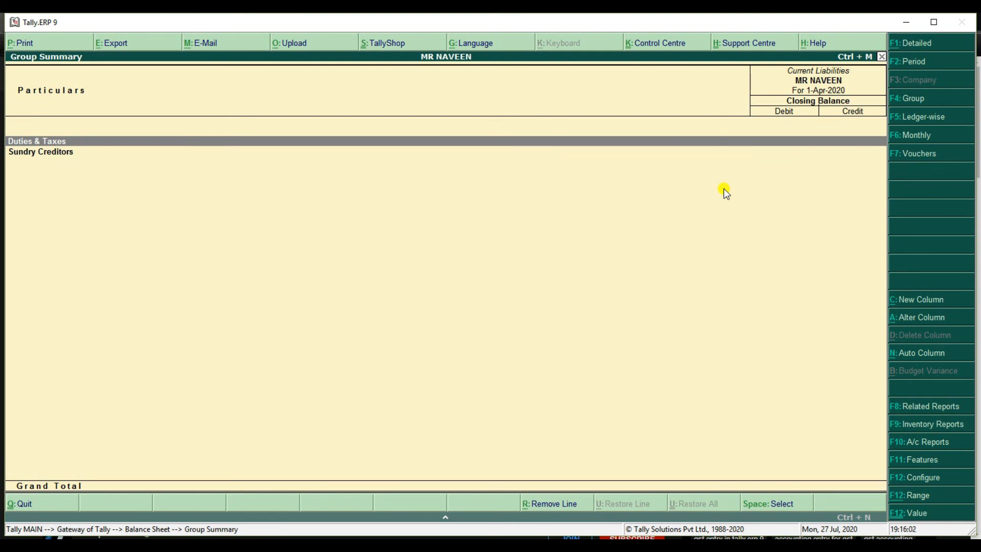
{"action": "key", "text": "Escape"}
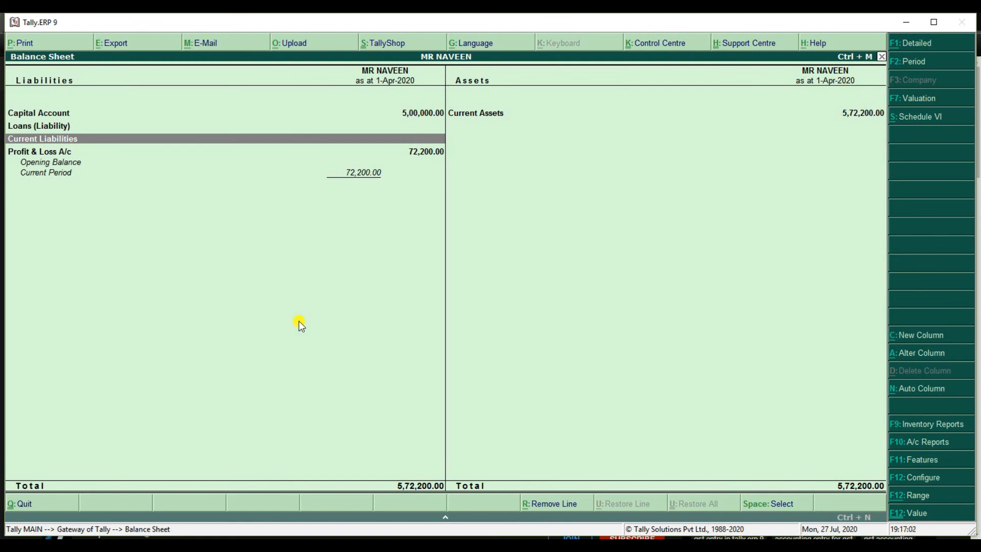